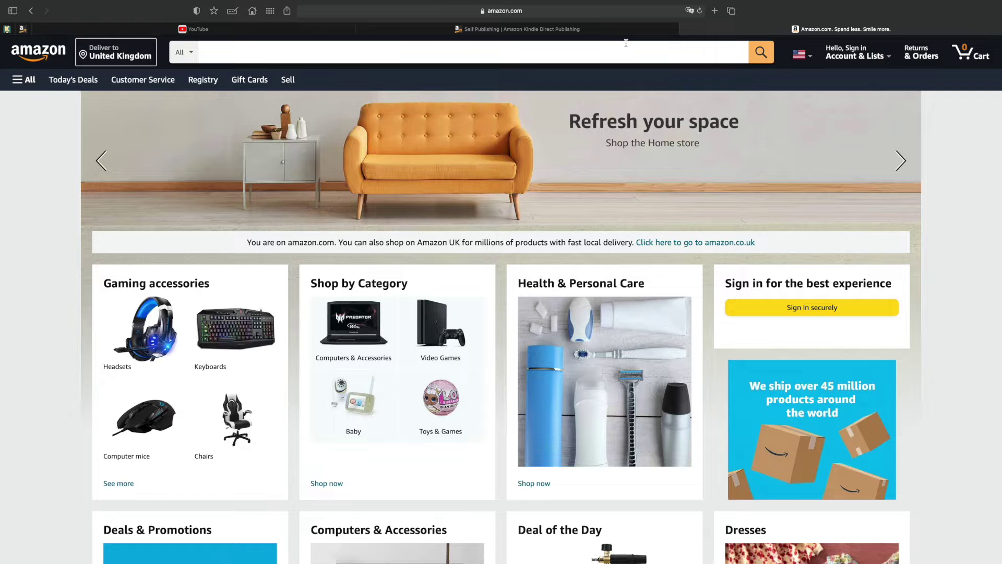
# - Search the store for "children book"
pyautogui.click(259, 53)
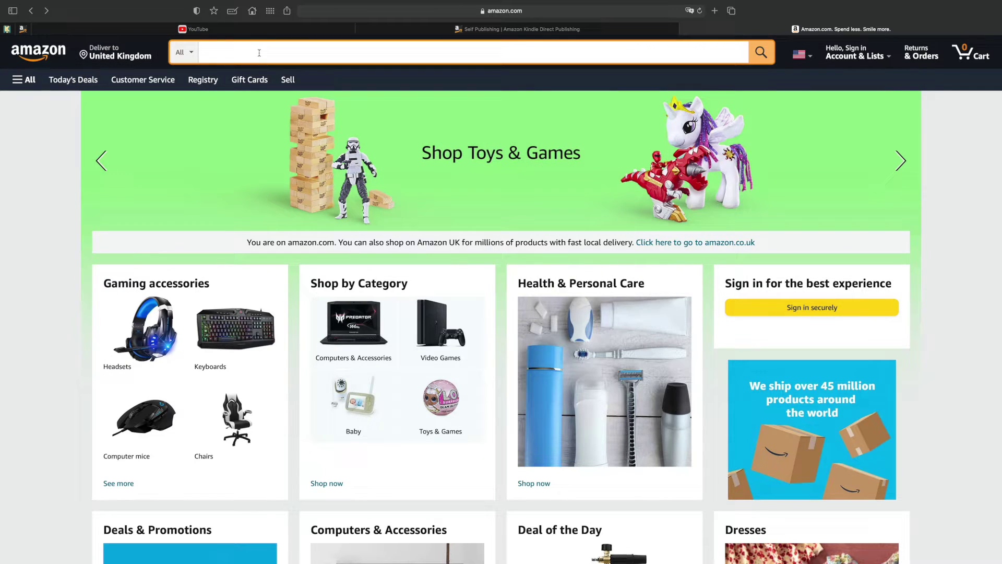
pyautogui.write('ch')
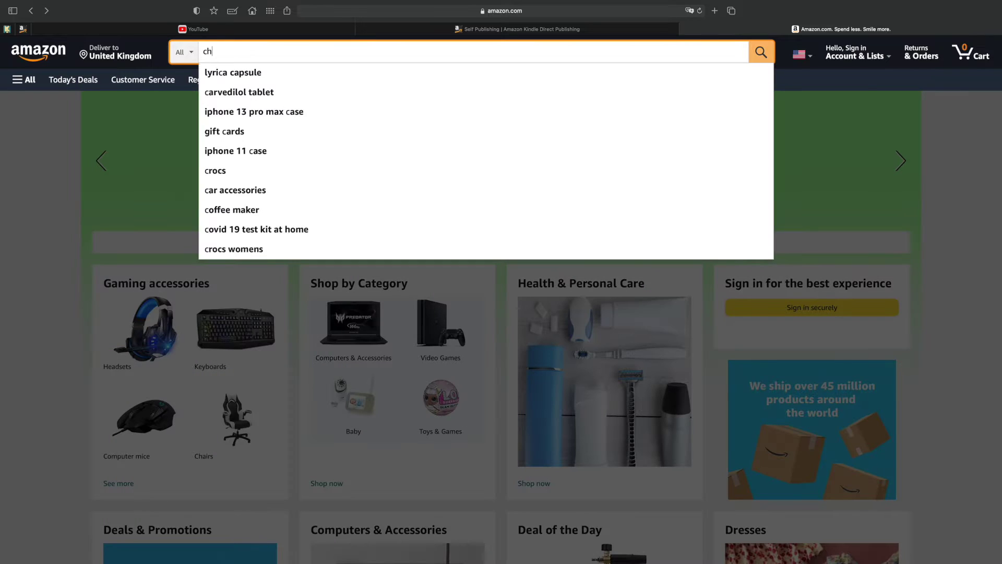
pyautogui.write('ildren book')
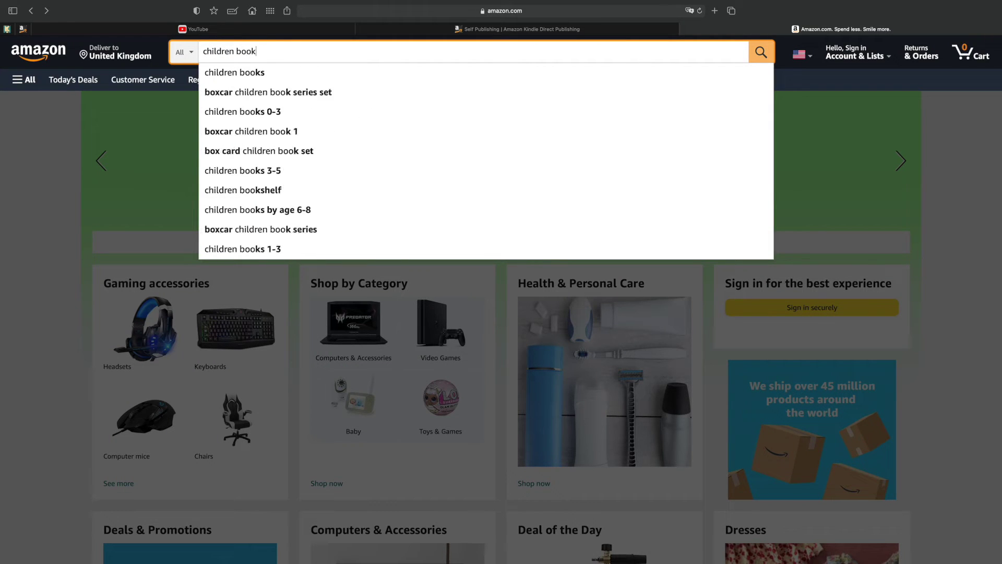
pyautogui.press('Return')
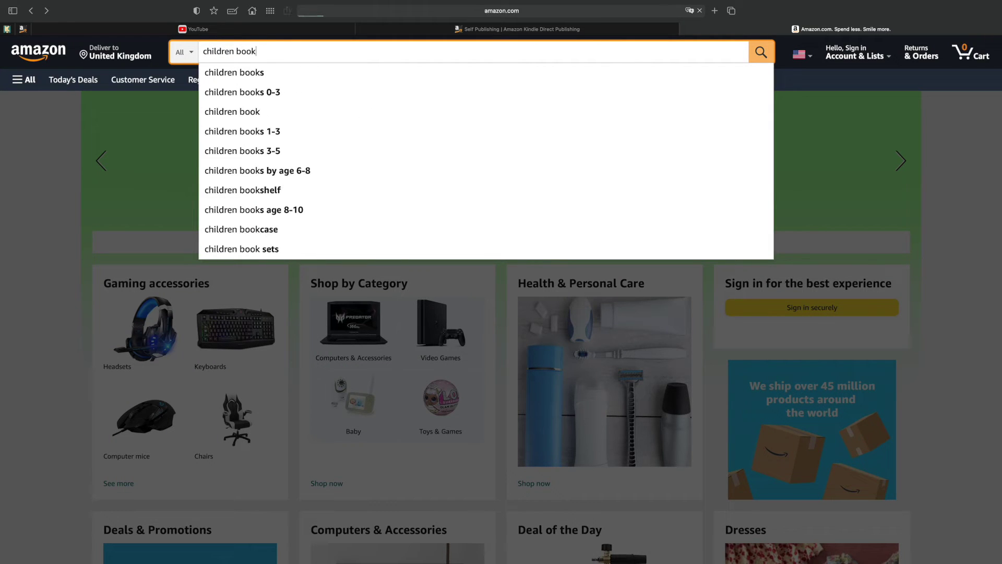
# - Open the author page of the bestselling result "The Wonderful Things You Will Be"
pyautogui.scroll(-3, 507, 212)
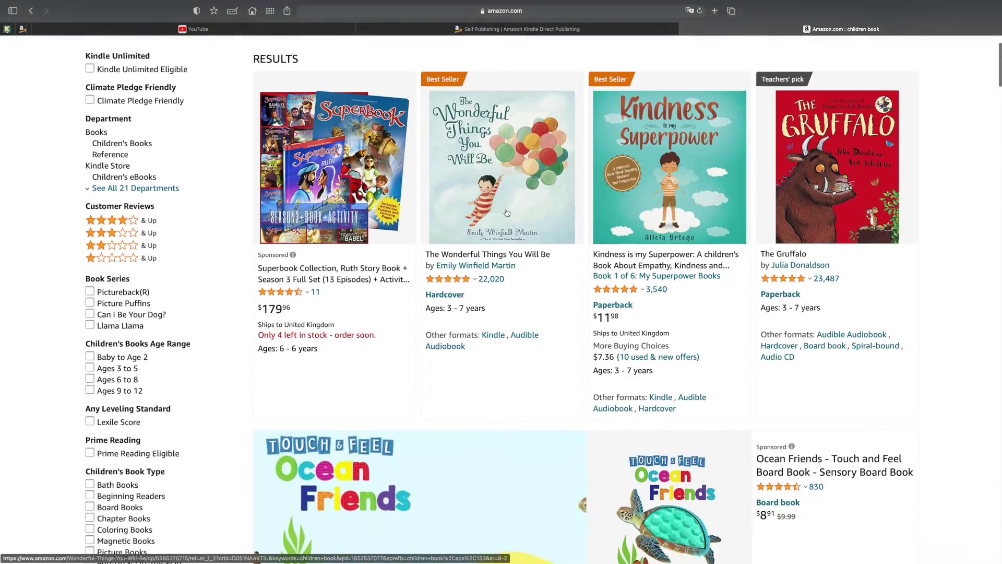
pyautogui.scroll(1, 659, 196)
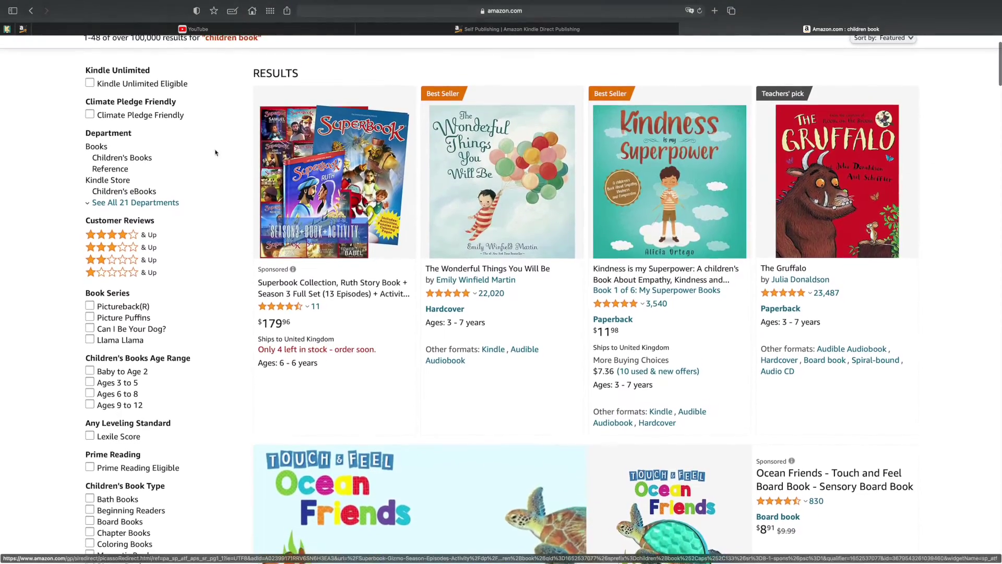
pyautogui.scroll(-2, 621, 198)
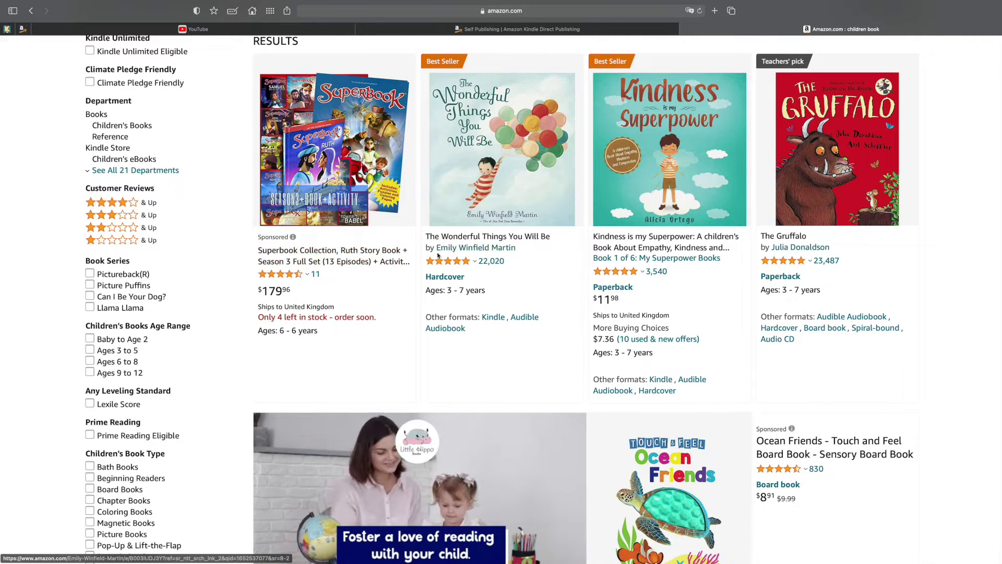
pyautogui.click(484, 249)
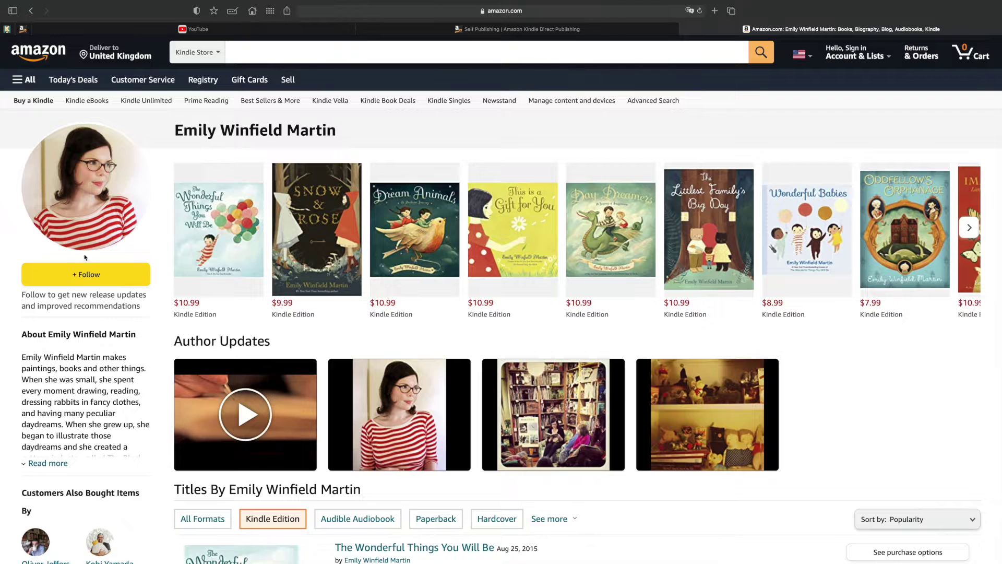
# - Look through the whole book carousel on the author page, return to its start, and preview "The Wonderful Things You Will Be"
pyautogui.scroll(-2, 84, 276)
pyautogui.scroll(-1, 84, 276)
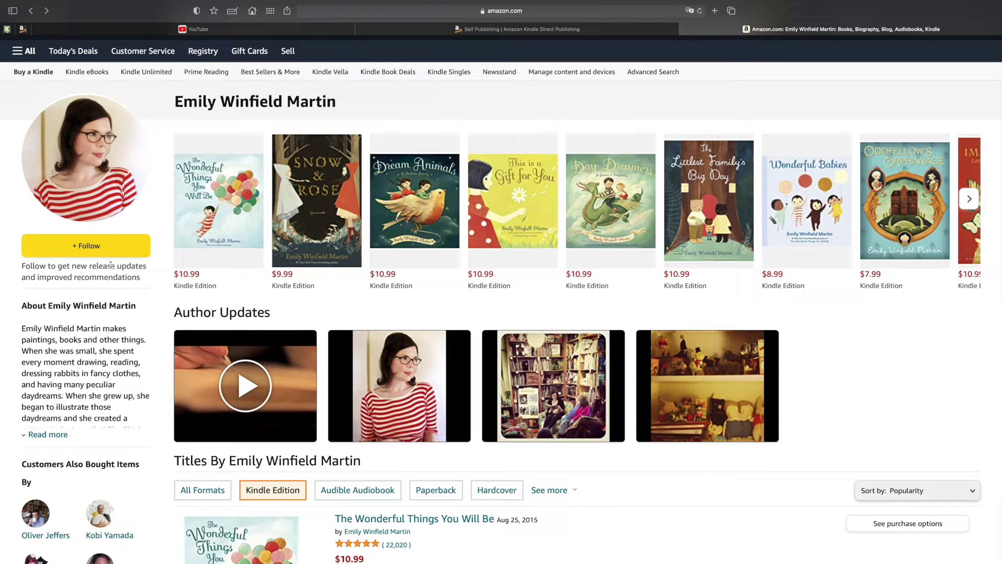
pyautogui.click(970, 200)
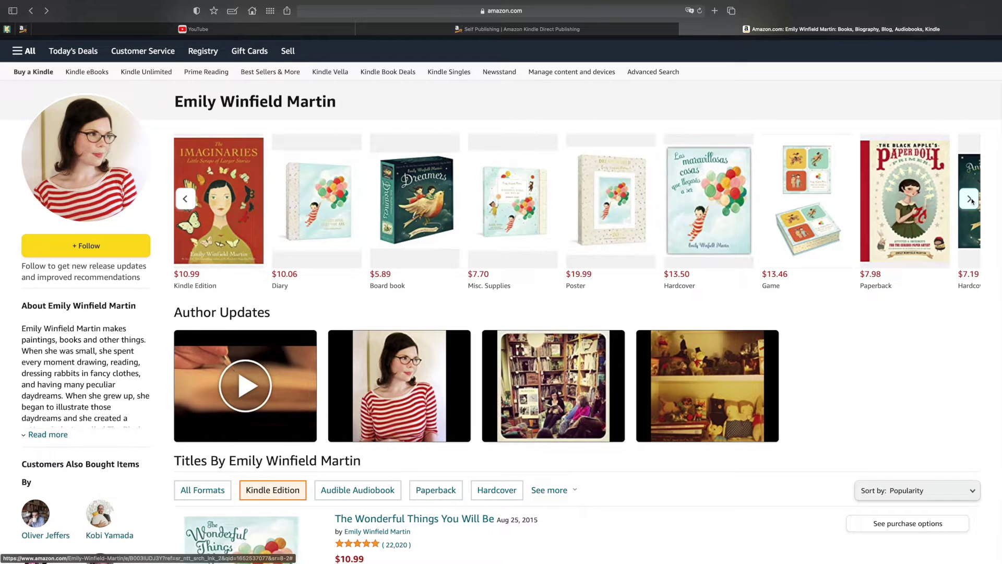
pyautogui.click(970, 199)
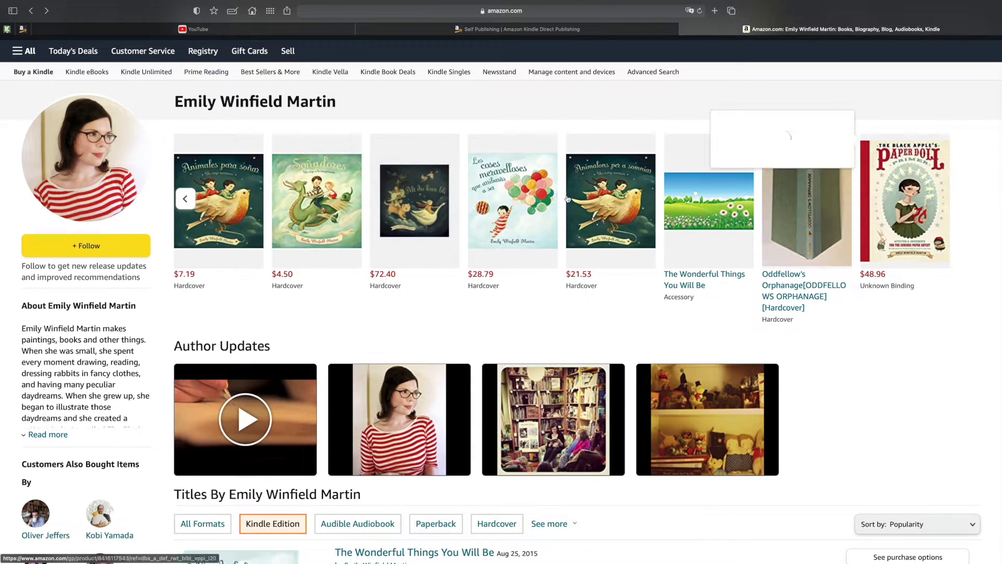
pyautogui.click(185, 200)
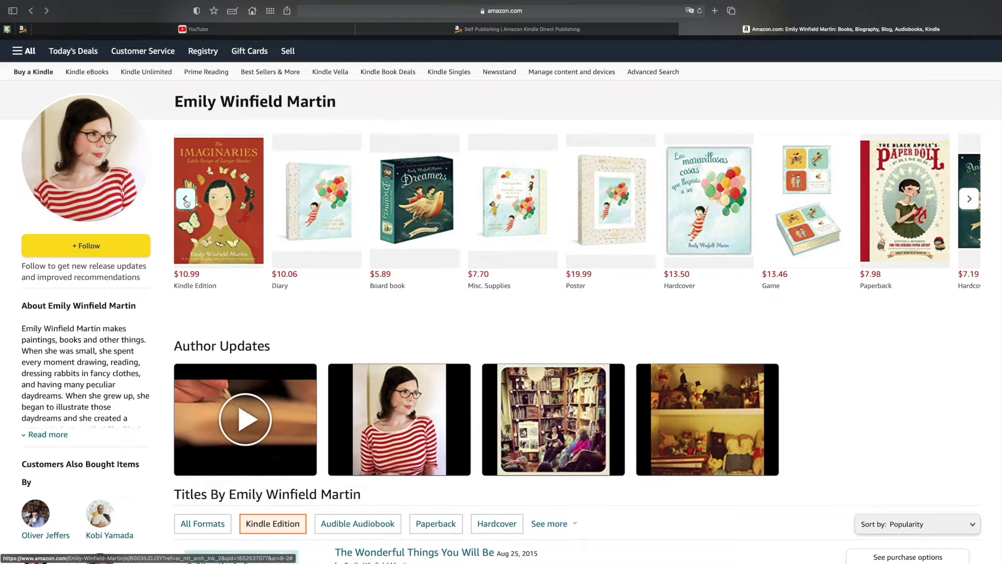
pyautogui.click(186, 200)
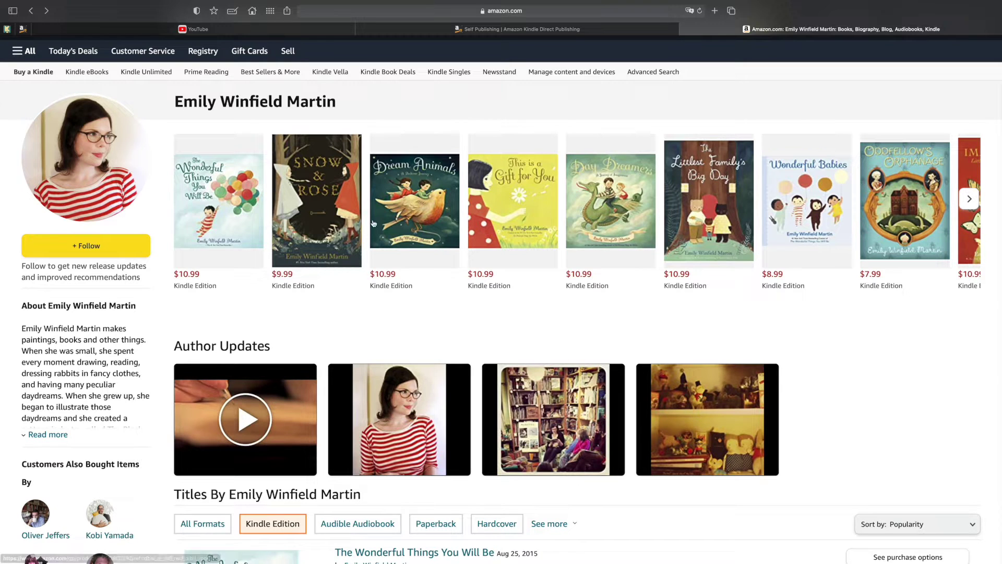
pyautogui.click(971, 197)
pyautogui.click(970, 199)
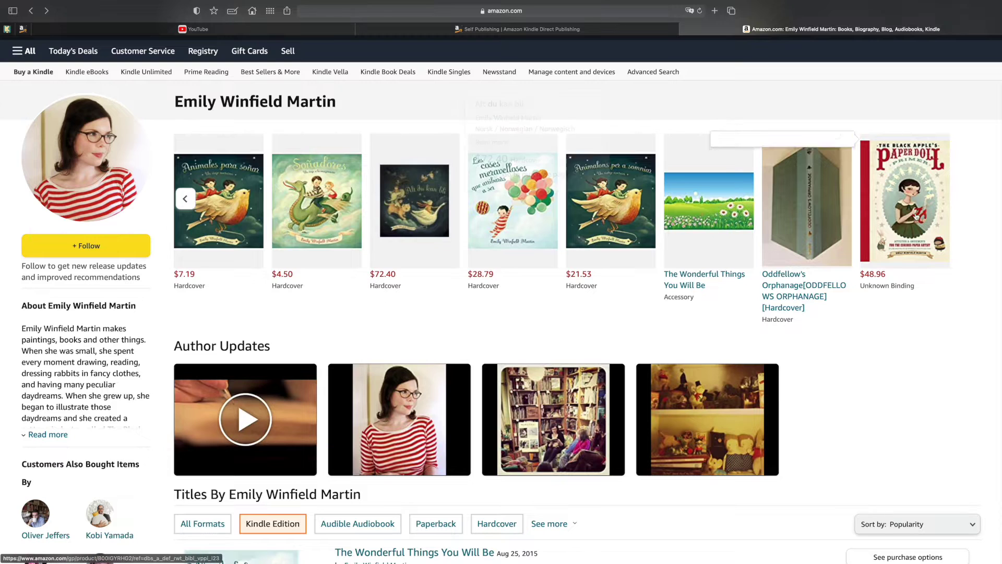
pyautogui.click(187, 205)
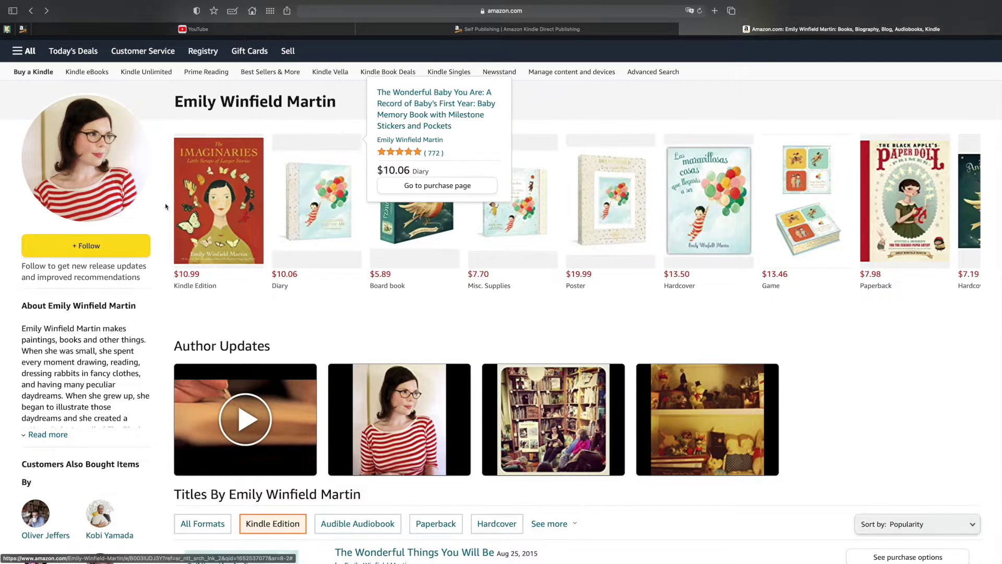
pyautogui.click(185, 200)
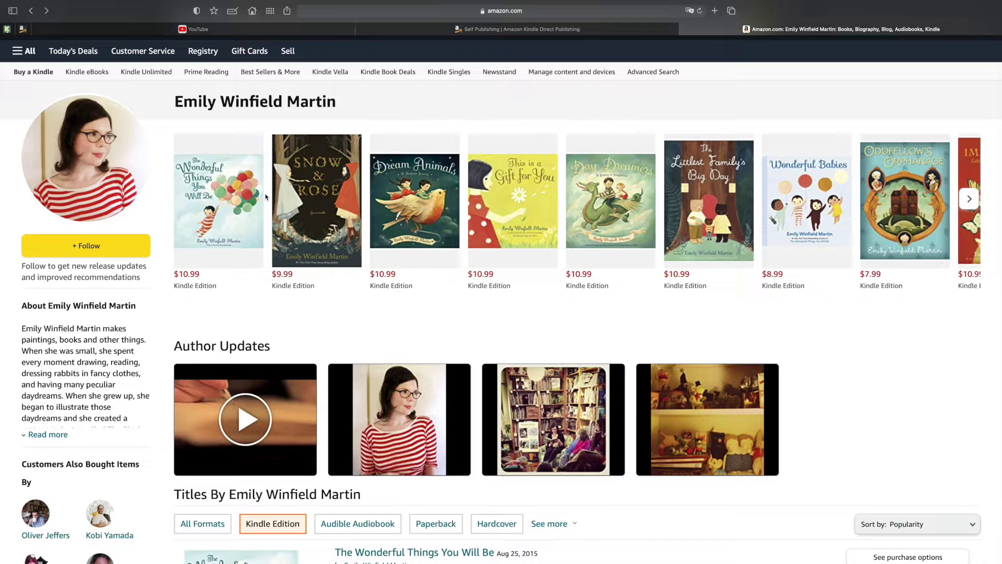
pyautogui.moveTo(259, 193)
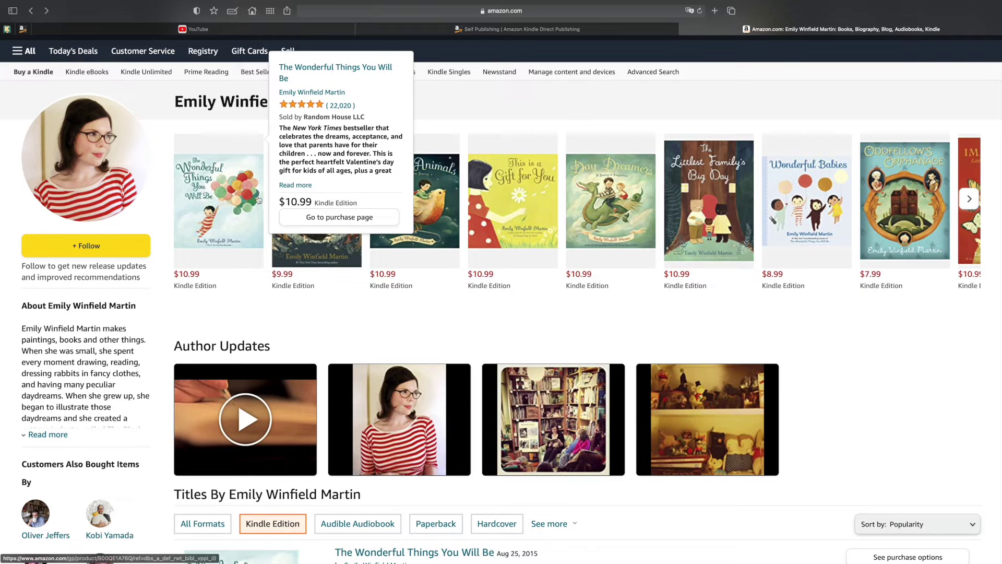
pyautogui.moveTo(594, 234)
# - Expand the full author biography and read it
pyautogui.scroll(-3, 512, 302)
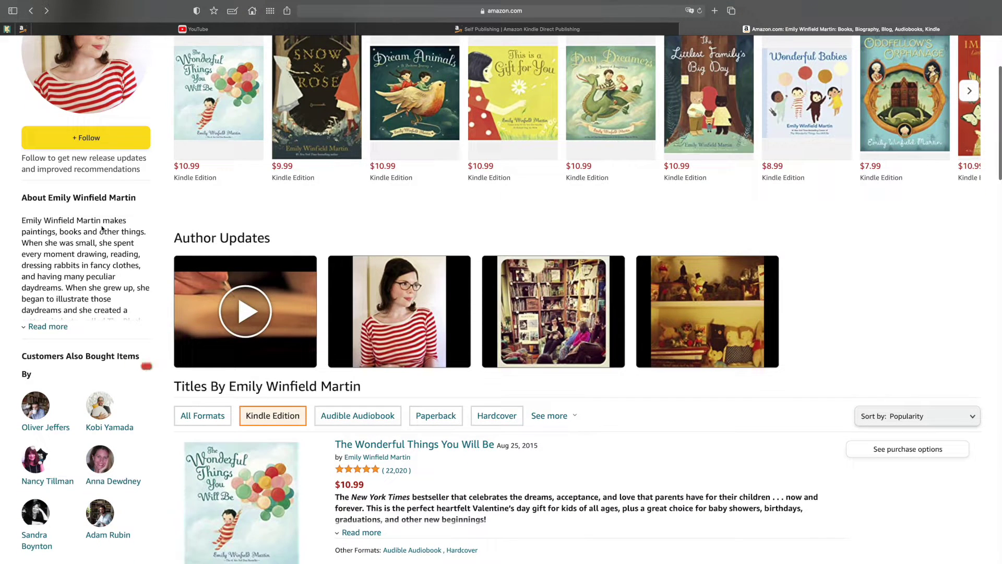
pyautogui.scroll(-2, 79, 217)
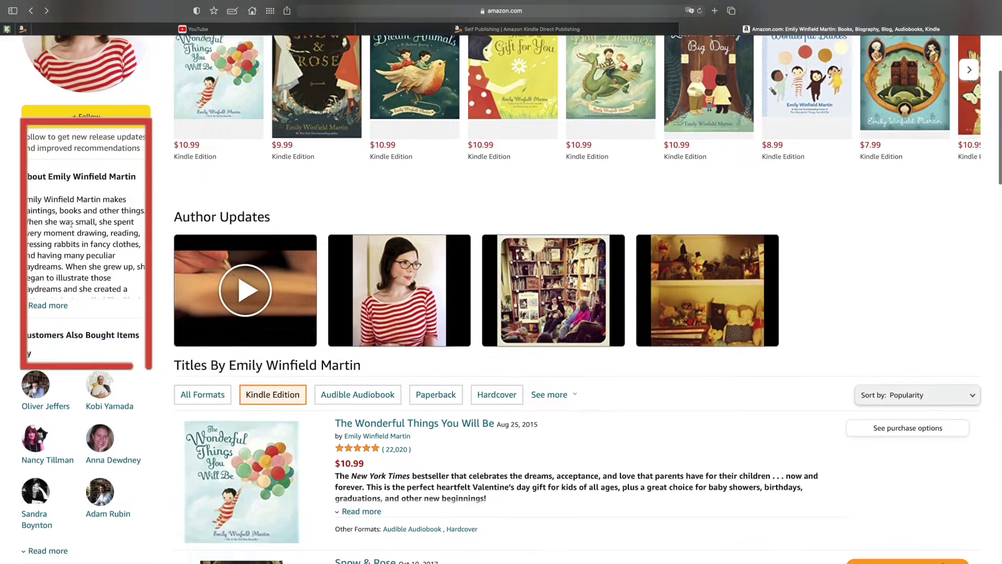
pyautogui.scroll(2, 50, 227)
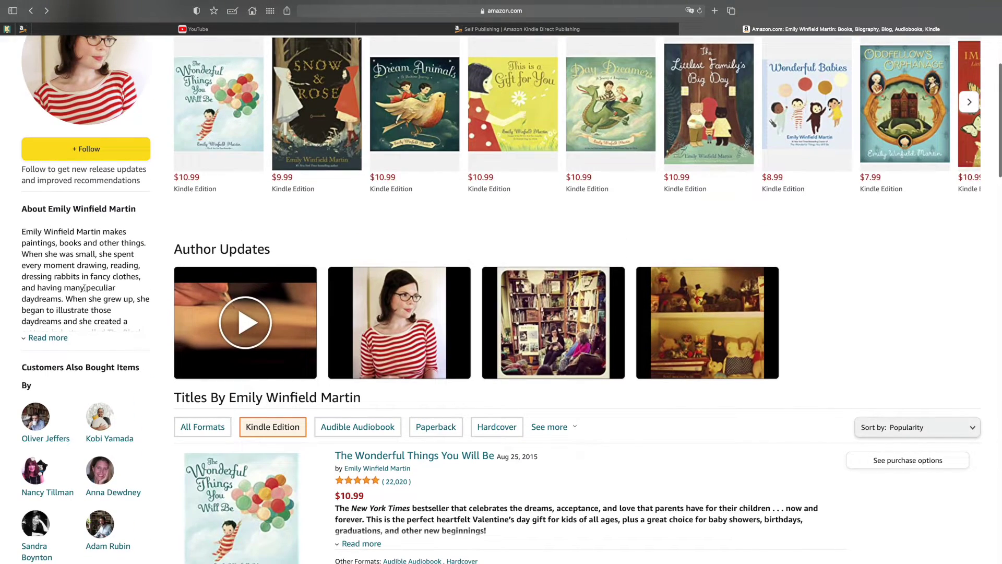
pyautogui.click(47, 337)
pyautogui.scroll(1, 95, 341)
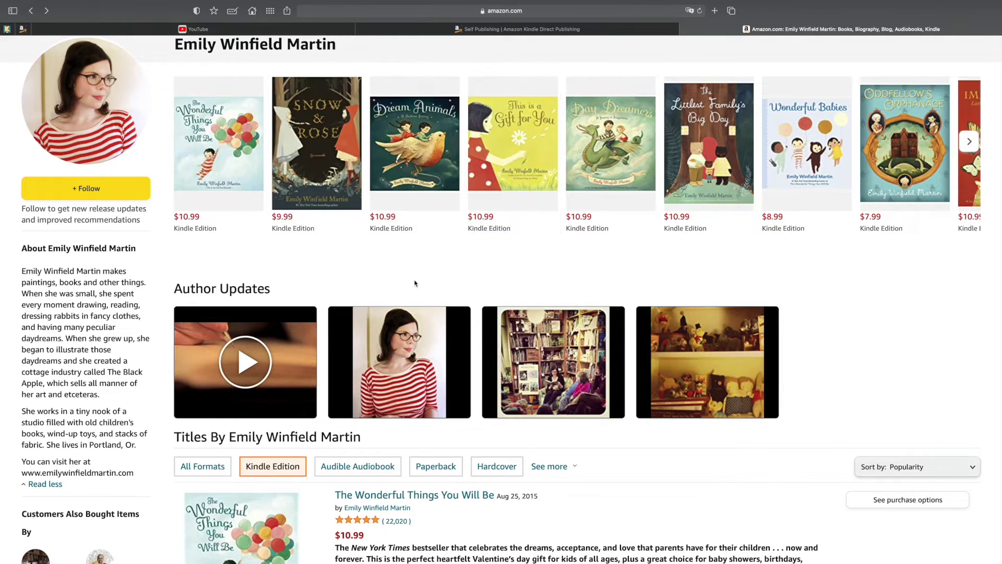
# - Examine the Author Updates media and the Kindle Edition titles list, including each book's description, formats and purchase options
pyautogui.scroll(-5, 414, 284)
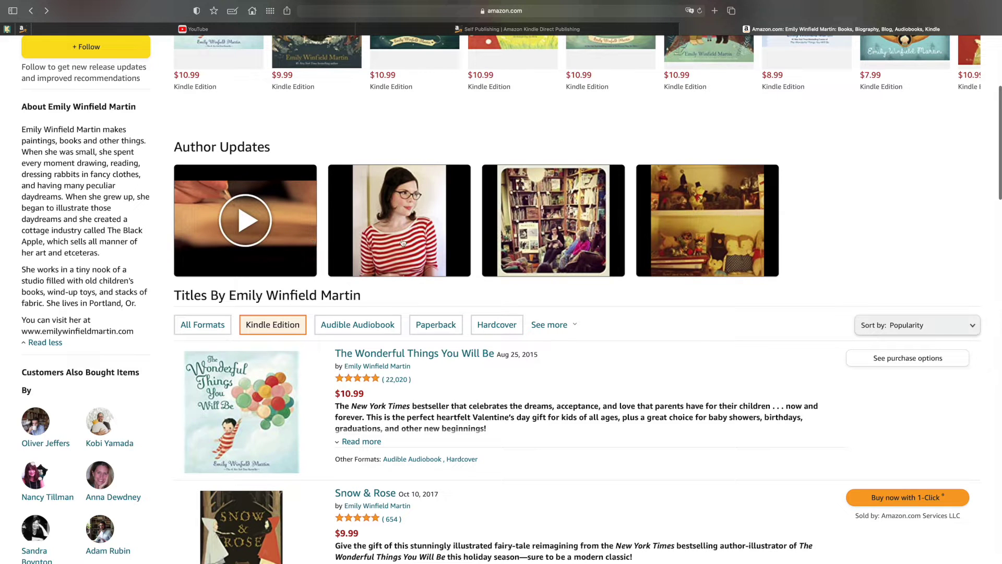
pyautogui.scroll(-1, 330, 239)
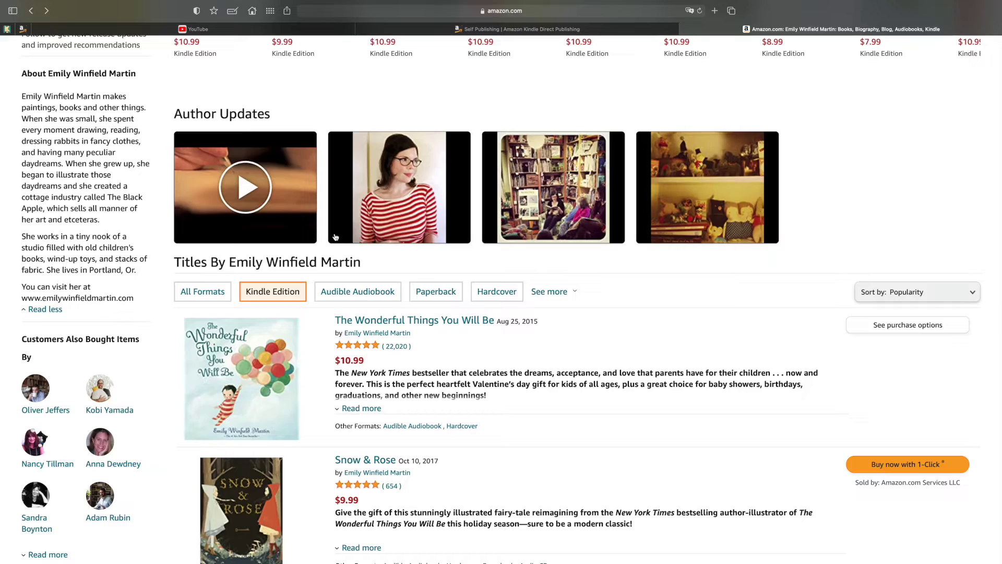
pyautogui.scroll(-3, 335, 237)
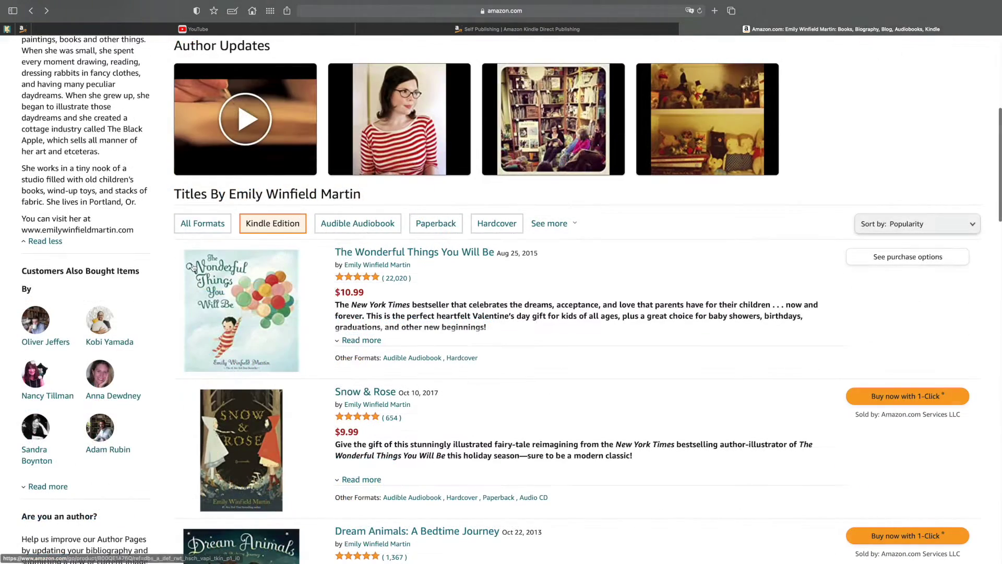
pyautogui.scroll(-5, 167, 266)
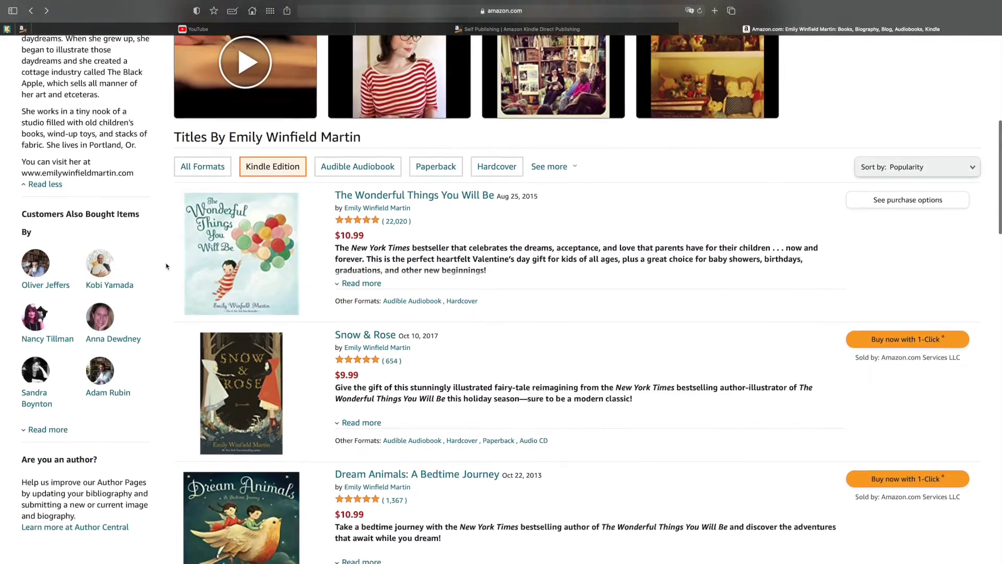
pyautogui.scroll(-15, 307, 433)
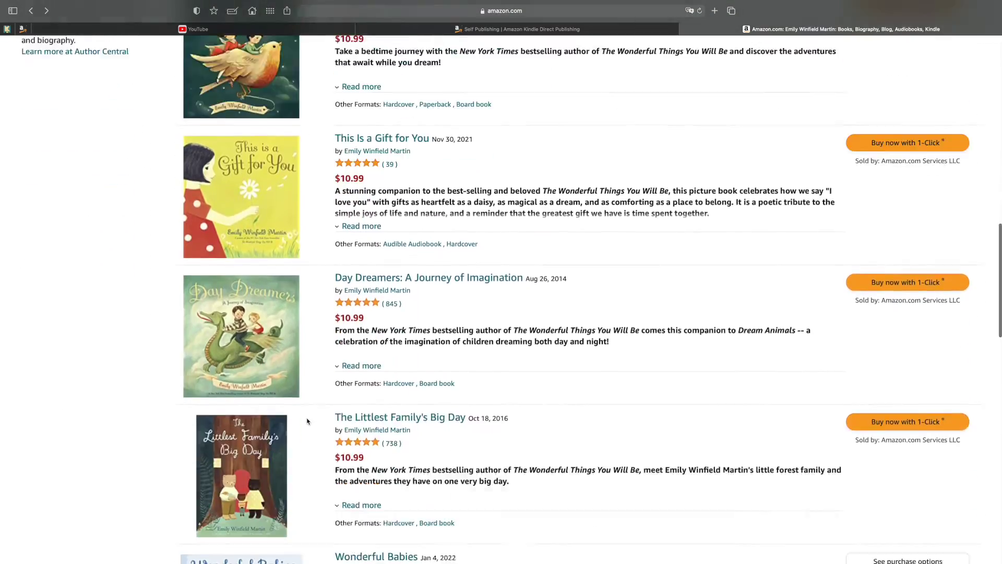
pyautogui.scroll(-5, 308, 421)
pyautogui.scroll(20, 307, 421)
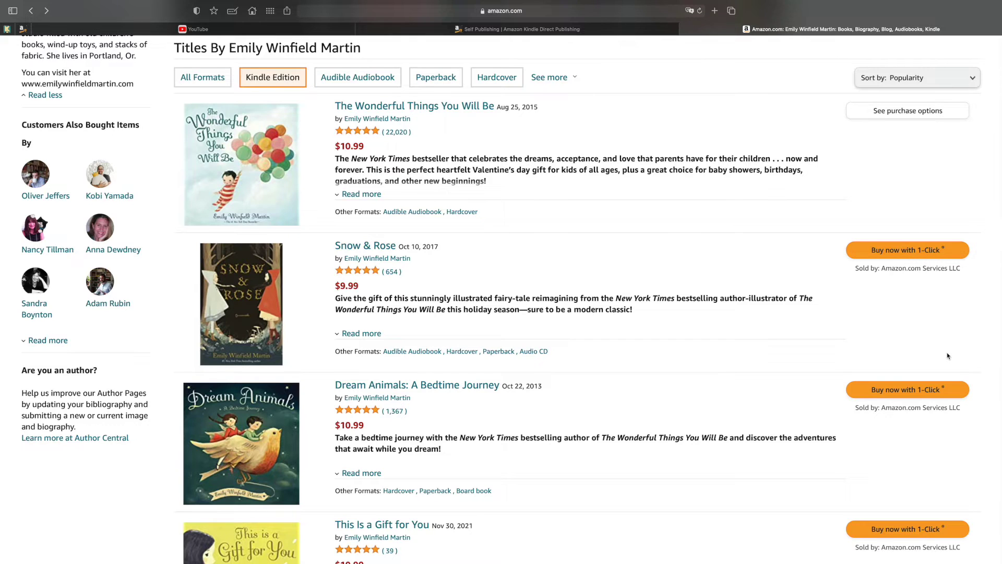
pyautogui.scroll(-2, 948, 355)
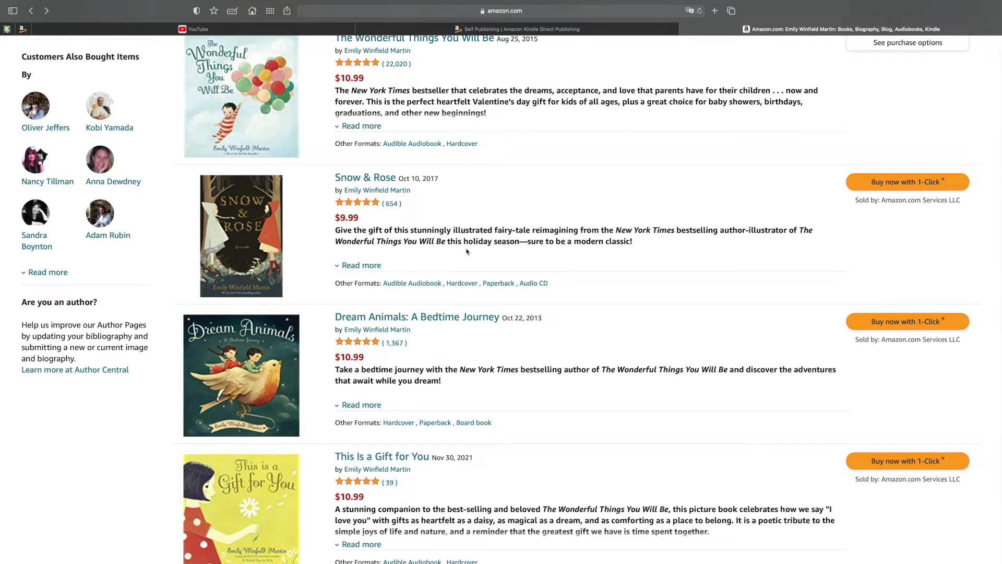
# - Examine the related authors under "Customers Also Bought Items By" on the author page
pyautogui.scroll(6, 467, 251)
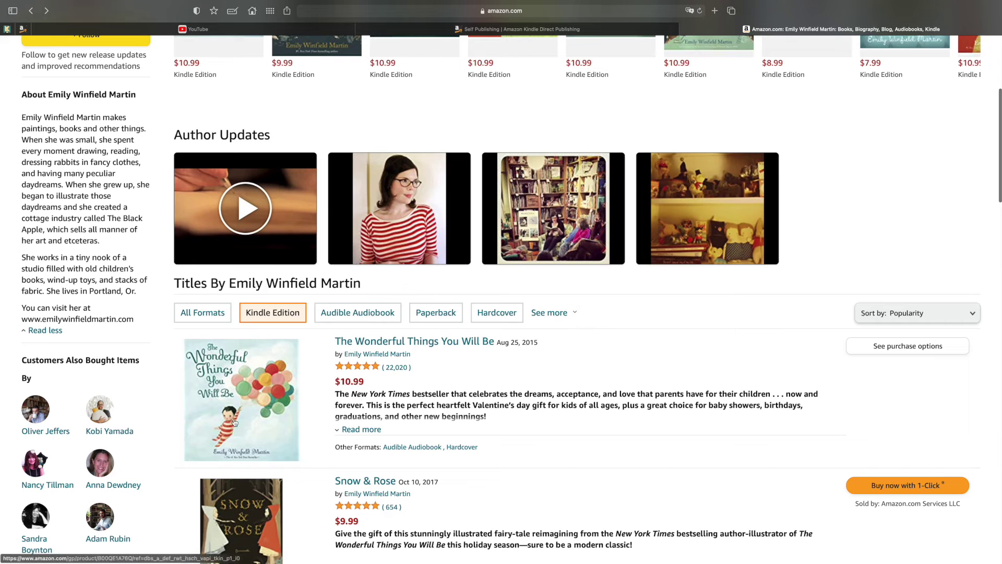
pyautogui.scroll(-1, 41, 313)
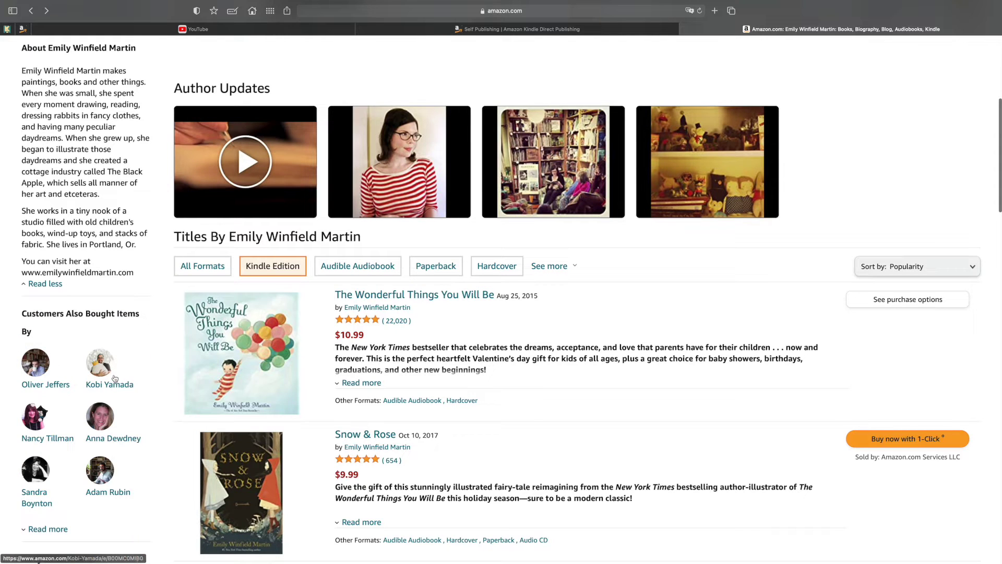
pyautogui.scroll(-2, 109, 373)
pyautogui.scroll(2, 49, 369)
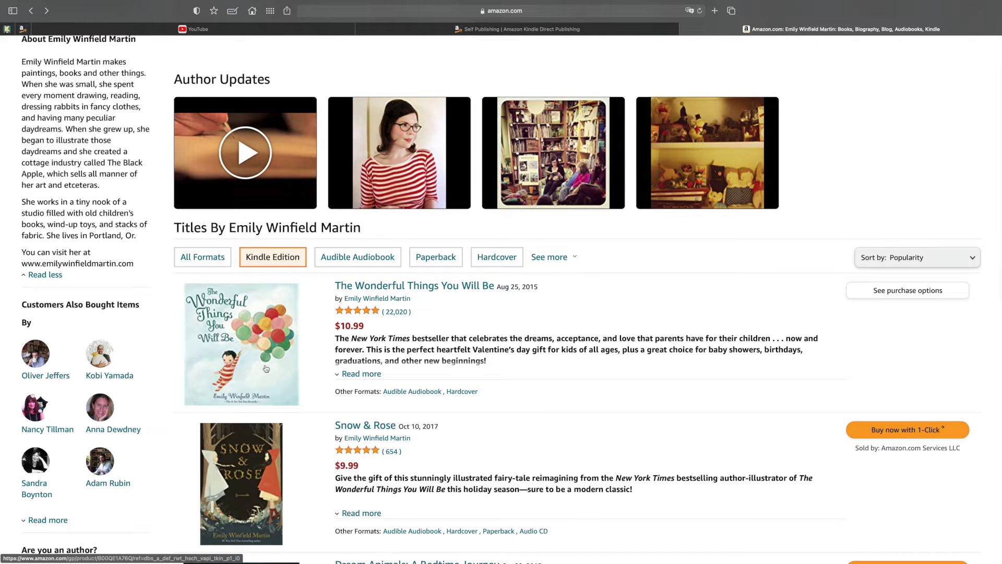
# - Look over the titles list again and advance the author page's book carousel to its next set of books
pyautogui.scroll(-5, 265, 369)
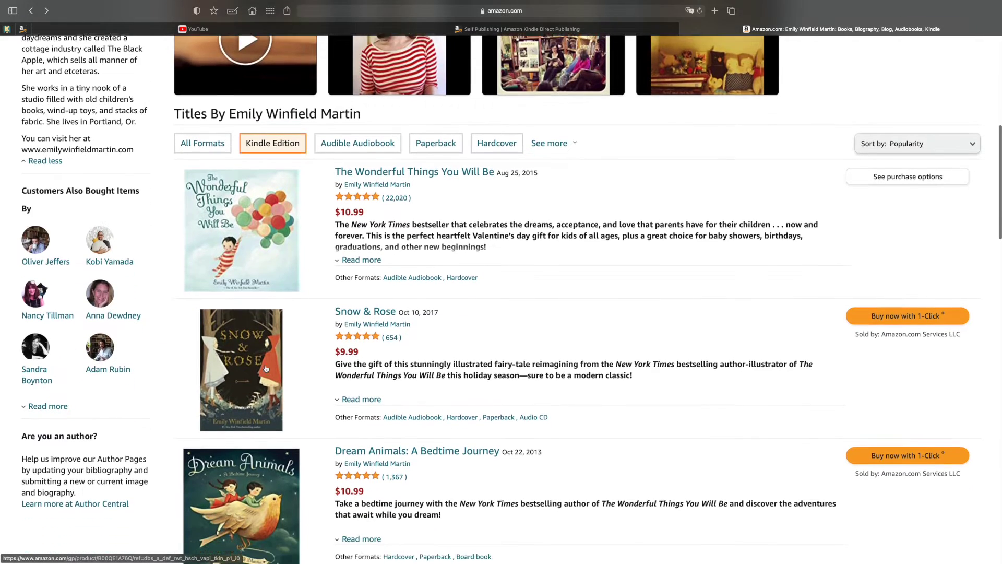
pyautogui.scroll(-1, 266, 369)
pyautogui.scroll(-3, 266, 368)
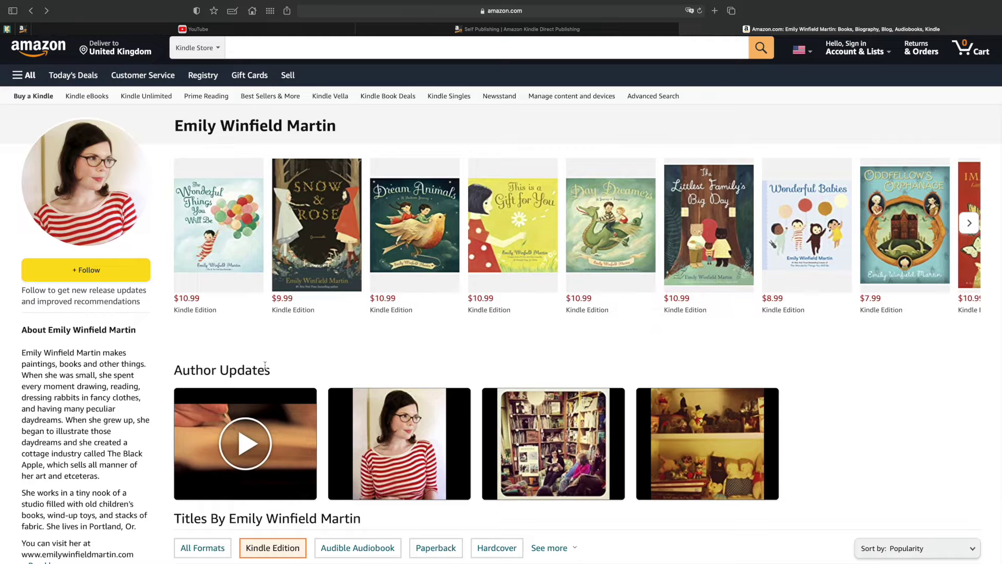
pyautogui.scroll(1, 313, 364)
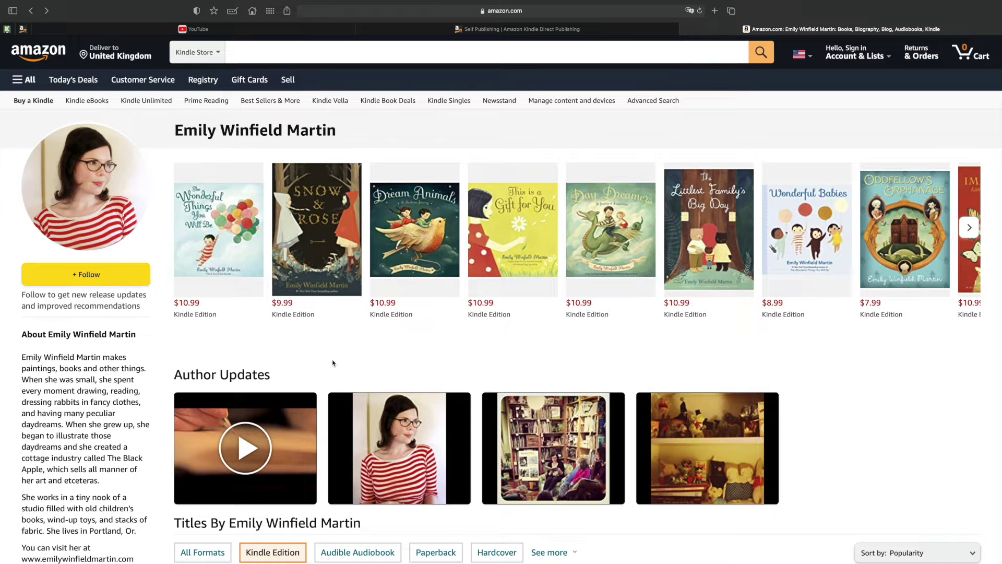
pyautogui.click(970, 227)
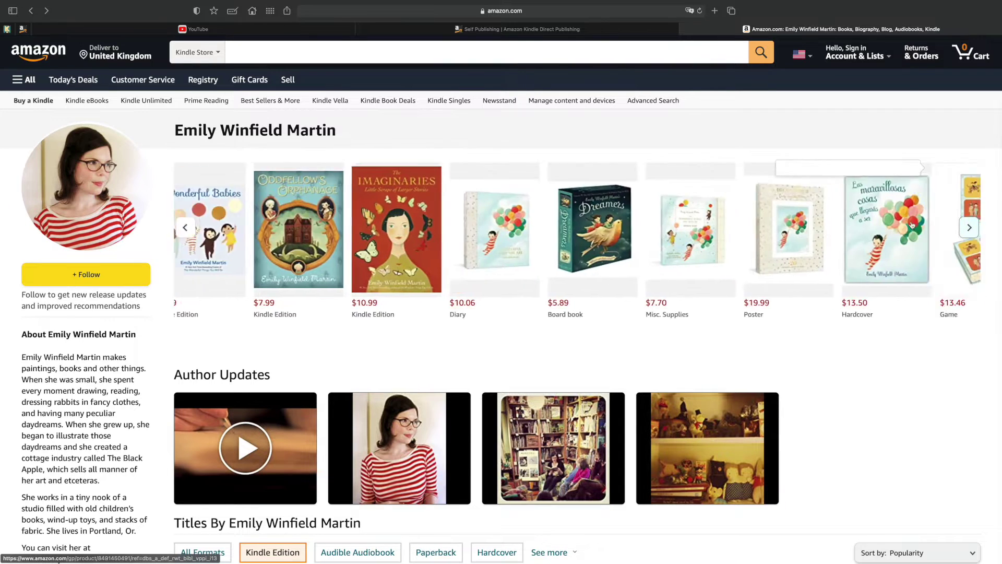
# - Advance the author page's book carousel to its last set of books and look over the page again
pyautogui.click(969, 227)
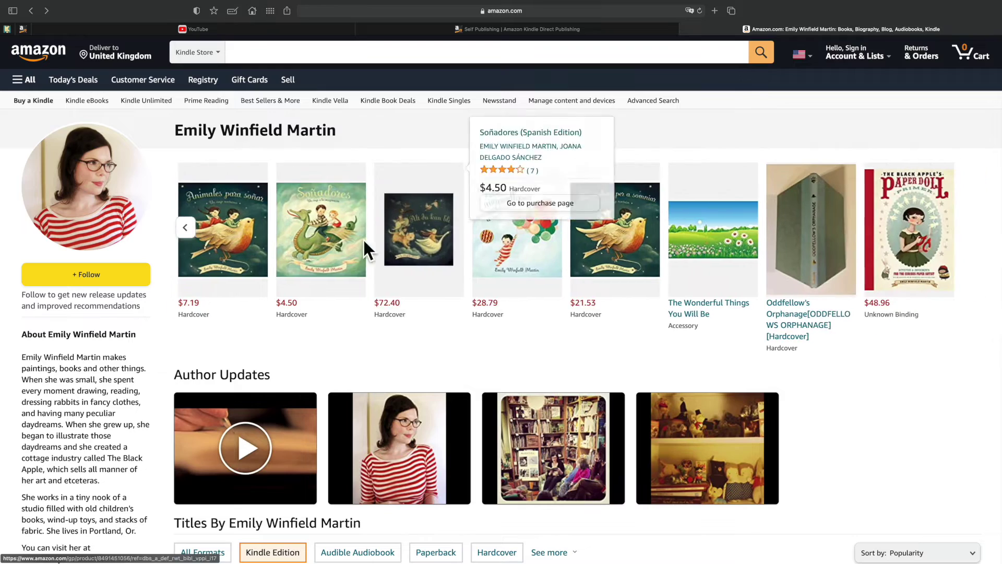
pyautogui.scroll(-5, 143, 247)
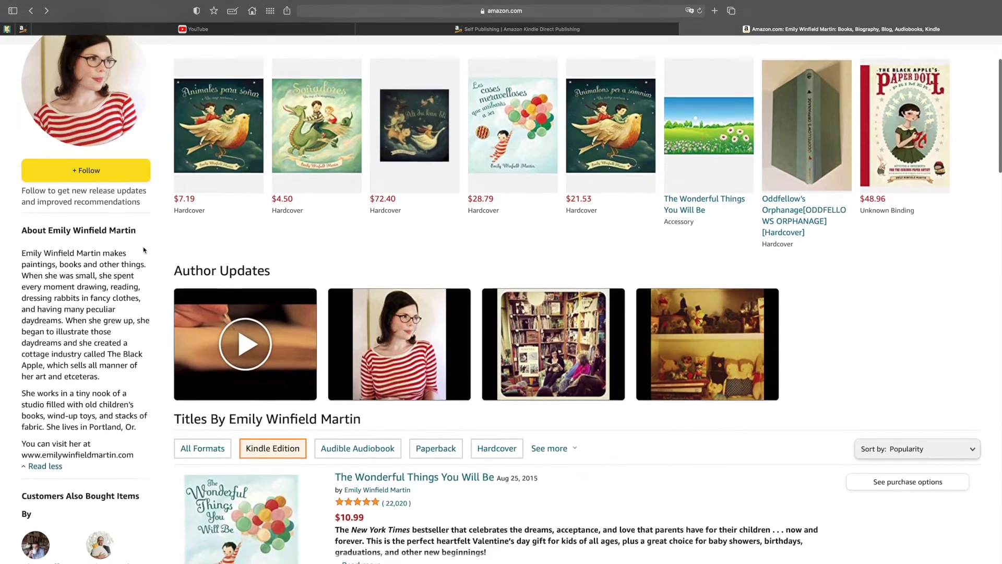
pyautogui.scroll(5, 144, 250)
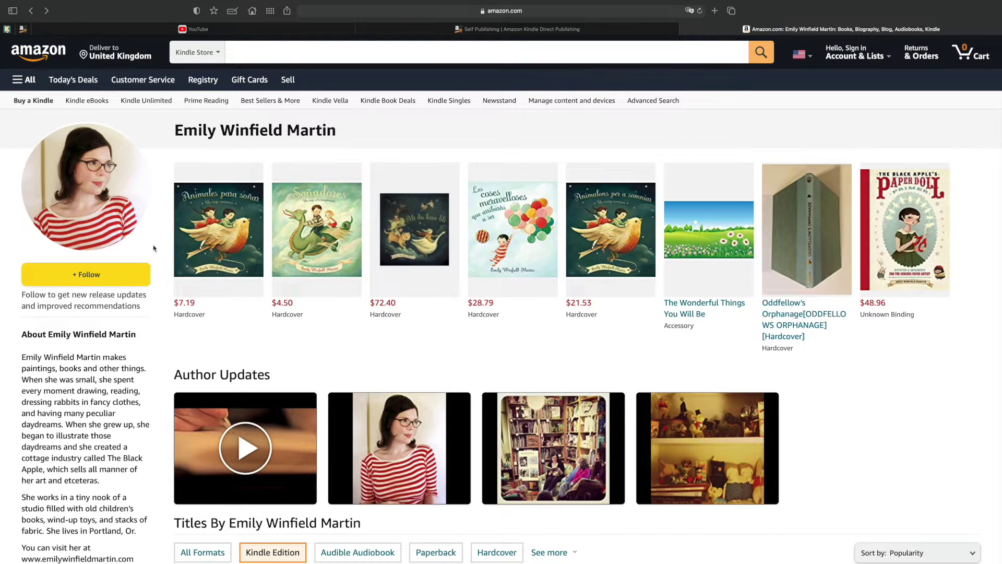
# - Switch to Kindle Direct Publishing, sign in, and open the Author Central topic in the KDP Help Center
pyautogui.click(418, 33)
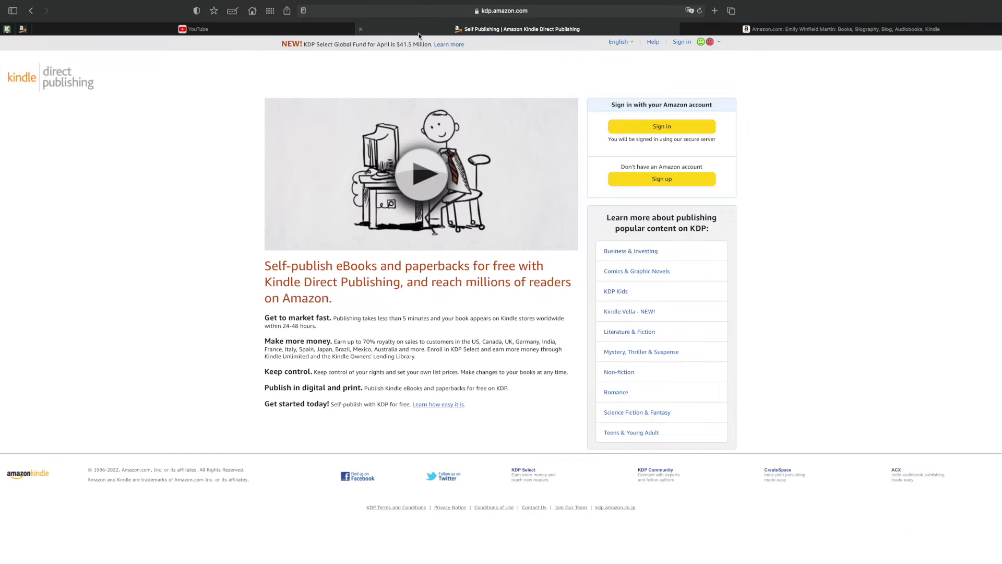
pyautogui.click(661, 130)
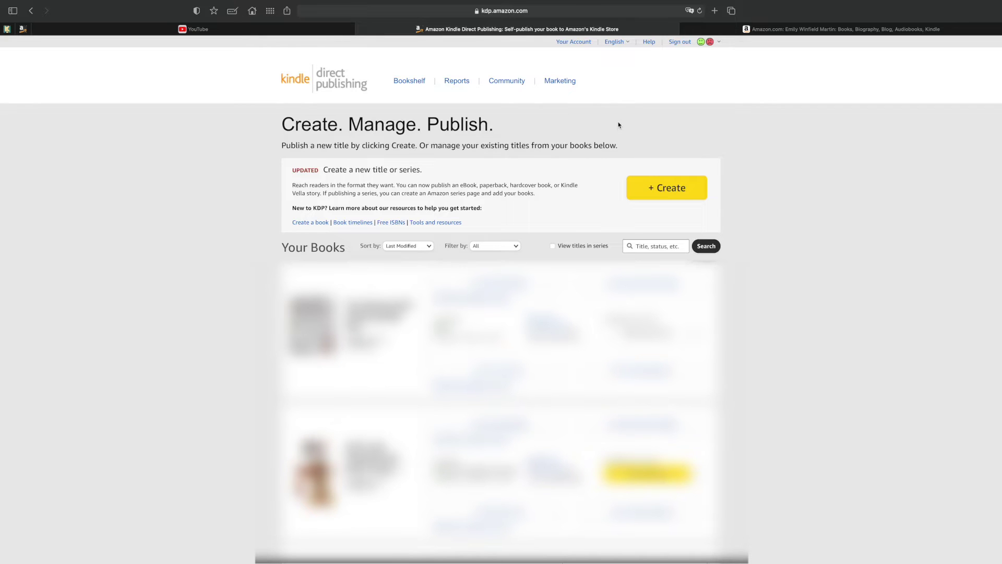
pyautogui.click(649, 42)
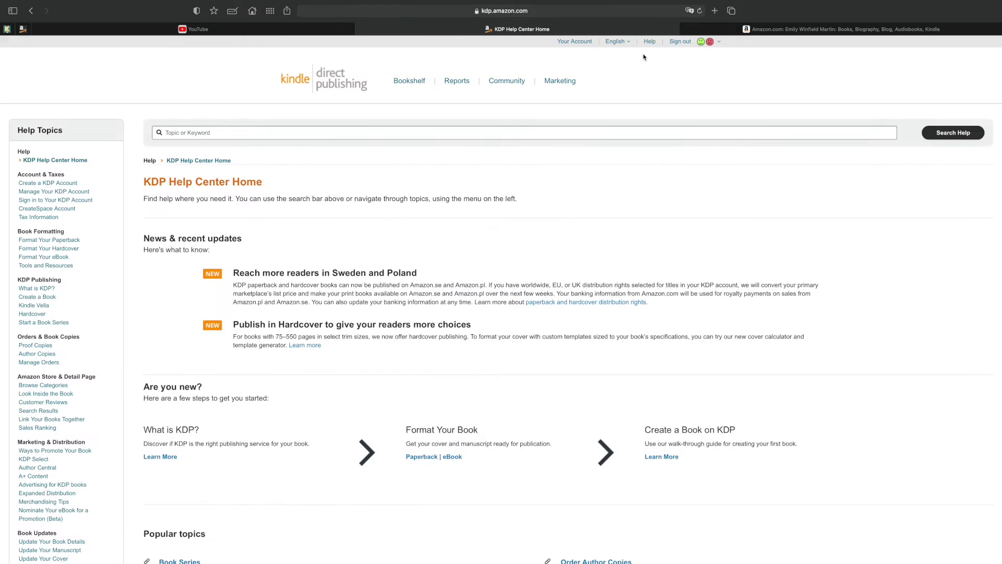
pyautogui.scroll(-3, 29, 264)
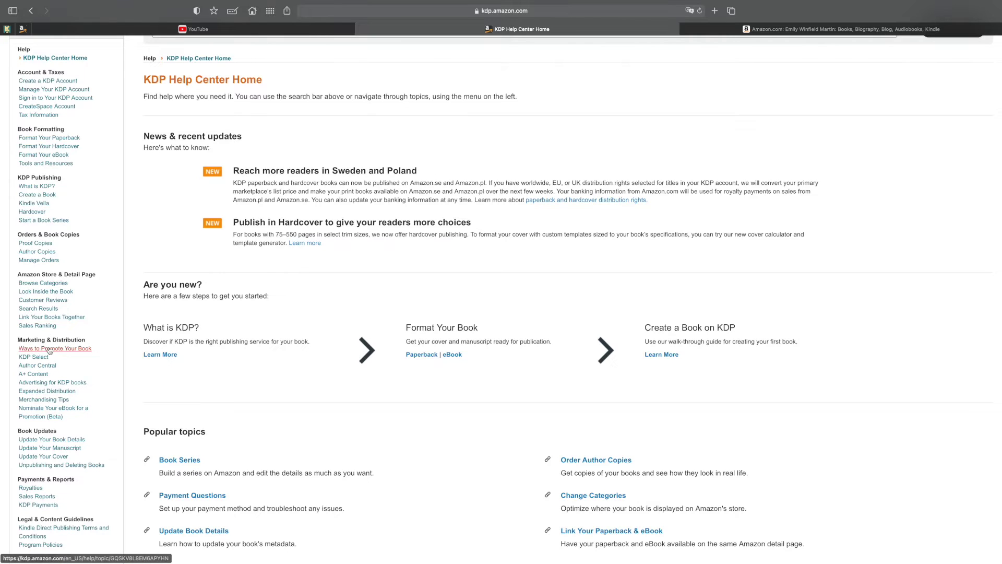
pyautogui.scroll(-2, 37, 347)
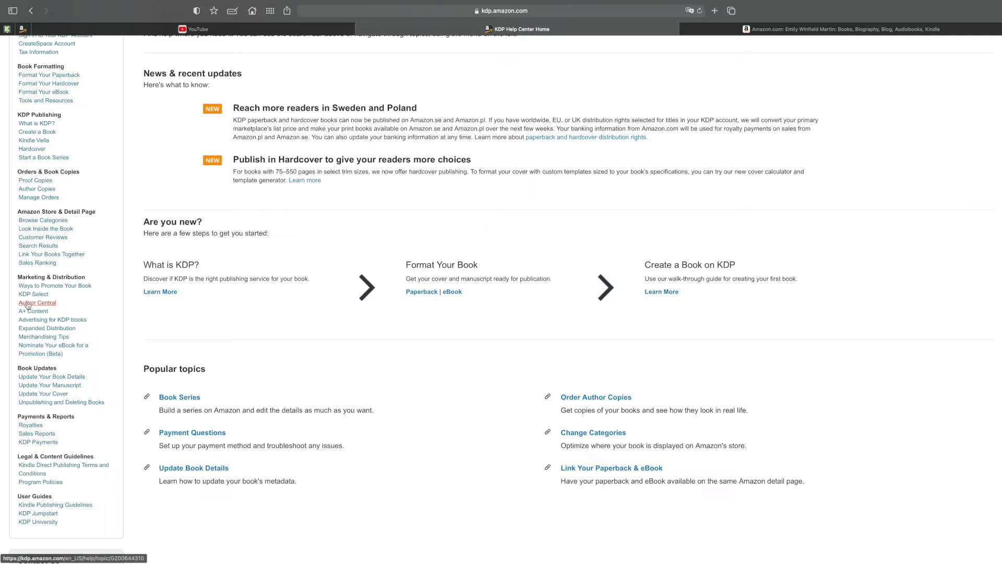
pyautogui.click(48, 304)
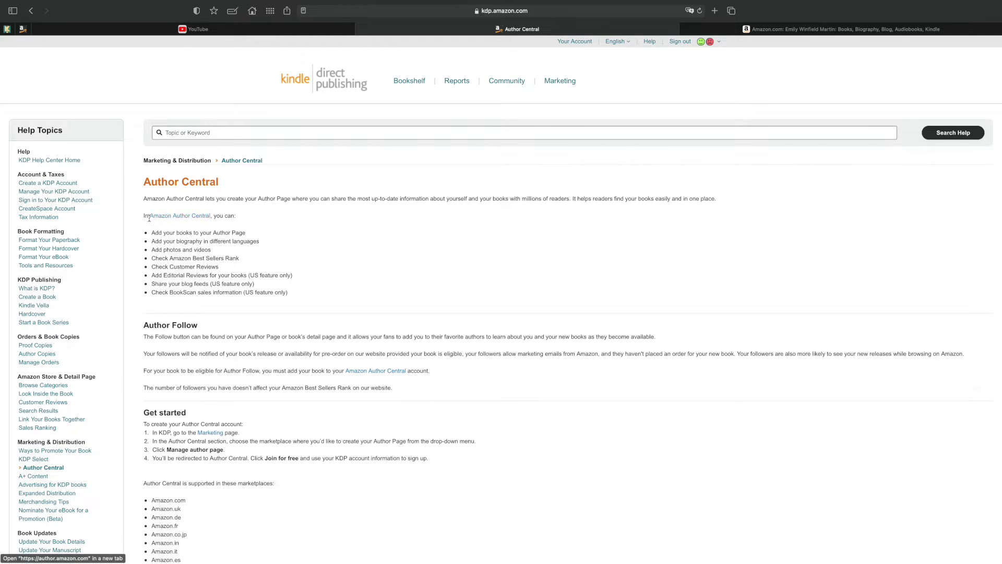
# - Open Amazon Author Central from the help topic and examine the profile's photo, biography, page URL, blog feed and media options
pyautogui.click(188, 219)
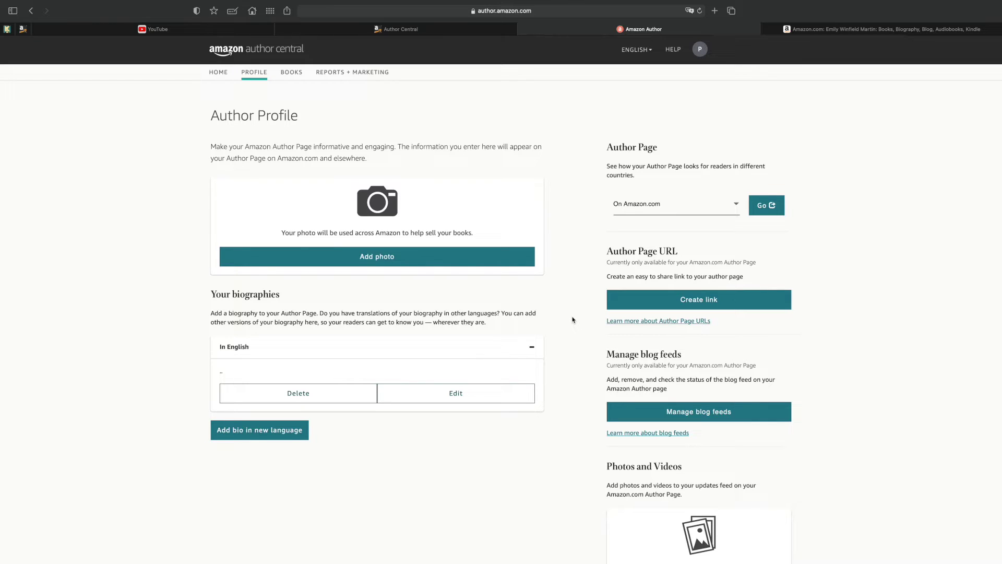
pyautogui.scroll(-3, 600, 334)
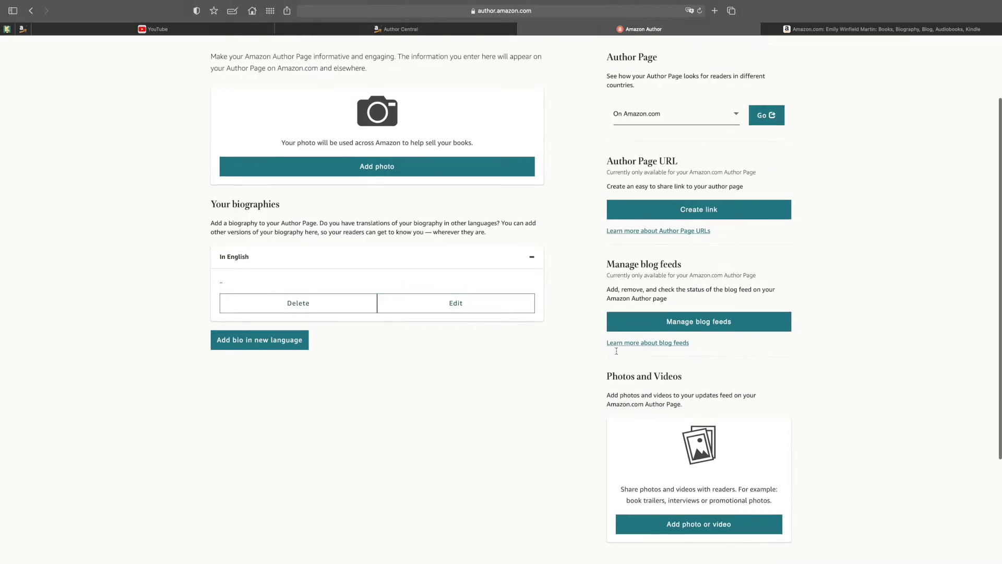
pyautogui.scroll(-1, 617, 355)
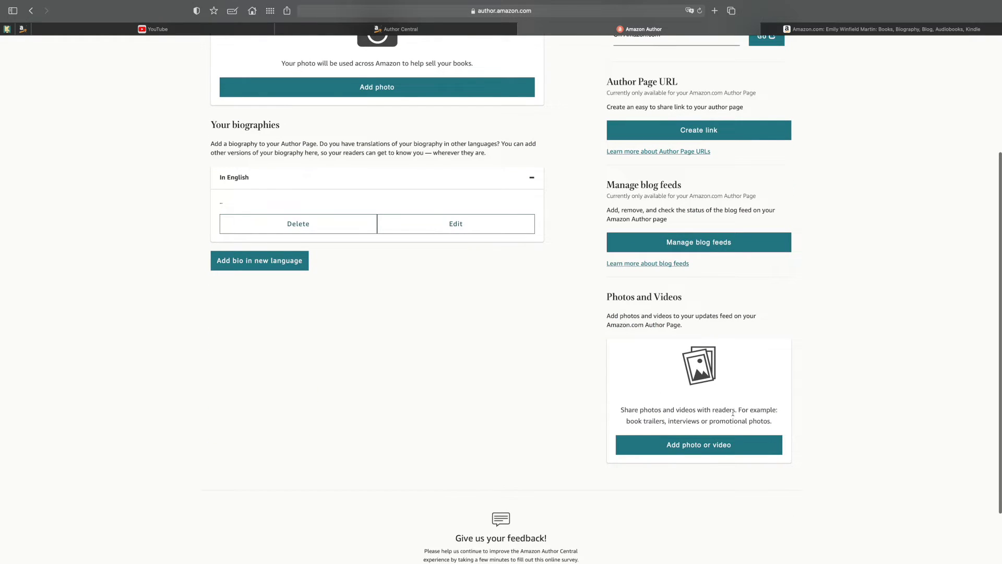
pyautogui.scroll(4, 704, 391)
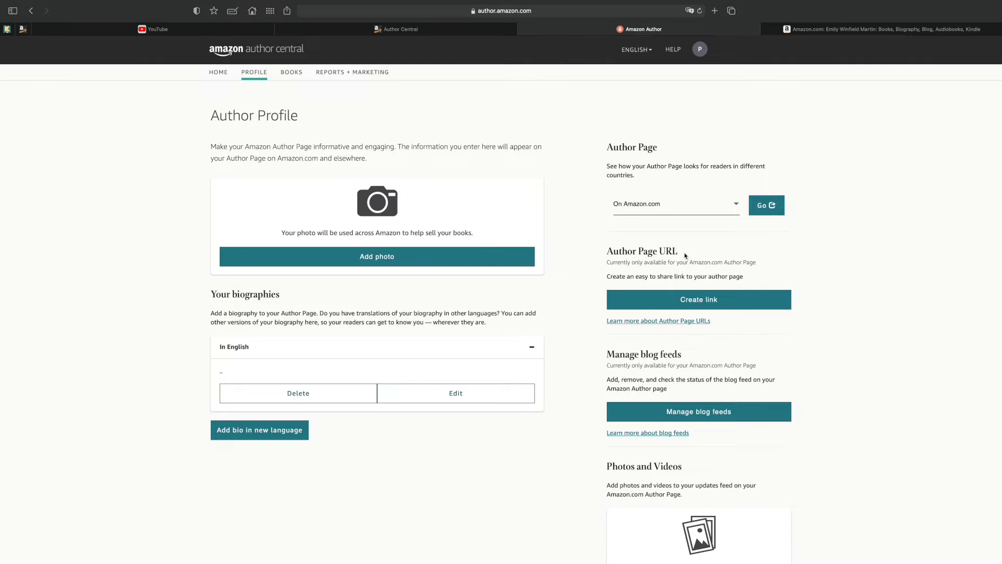
pyautogui.moveTo(685, 255); pyautogui.dragTo(606, 254)
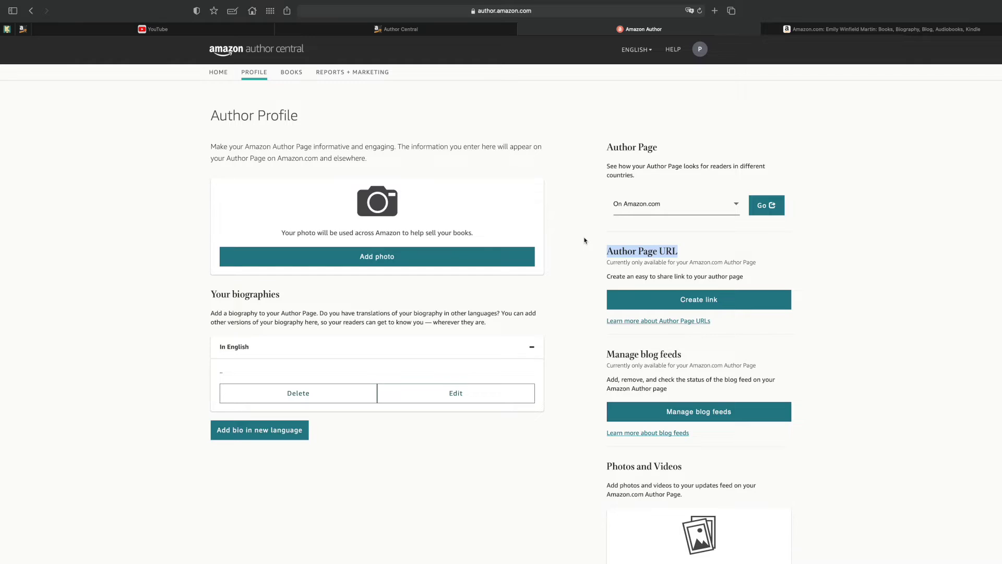
# - Return to the KDP bookshelf, open the Marketing Resources, and choose Amazon.com as the Author Central marketplace
pyautogui.click(219, 72)
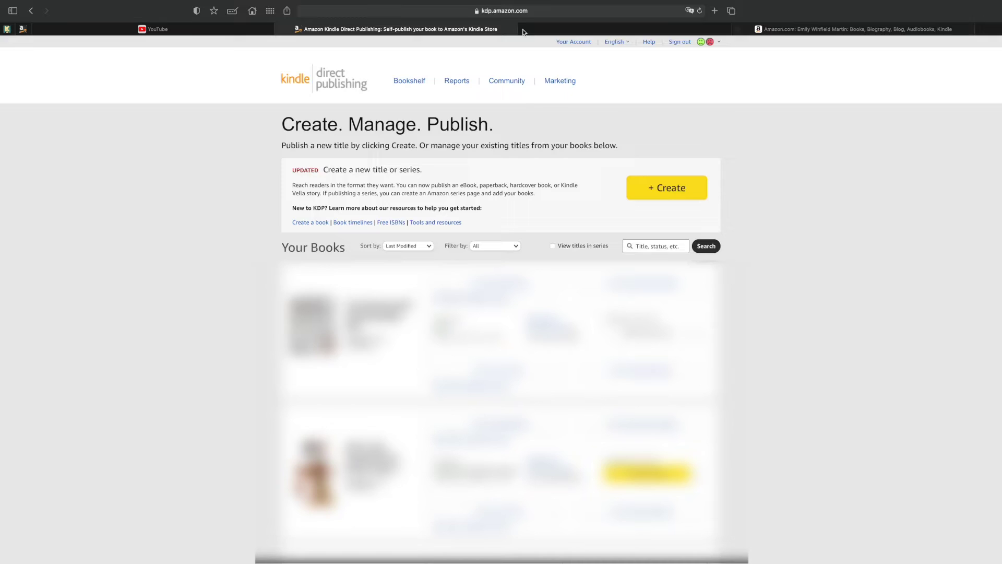
pyautogui.click(31, 11)
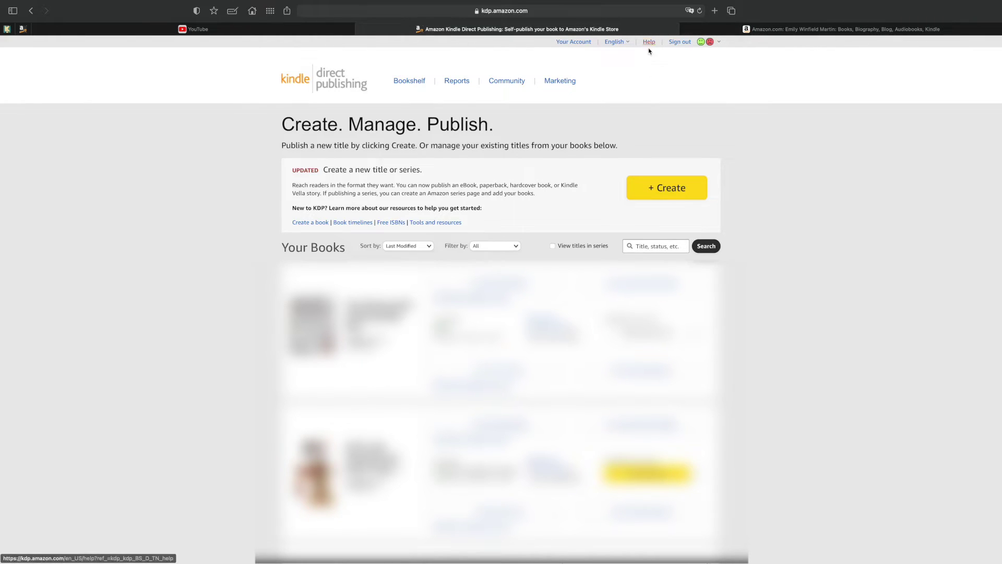
pyautogui.click(560, 82)
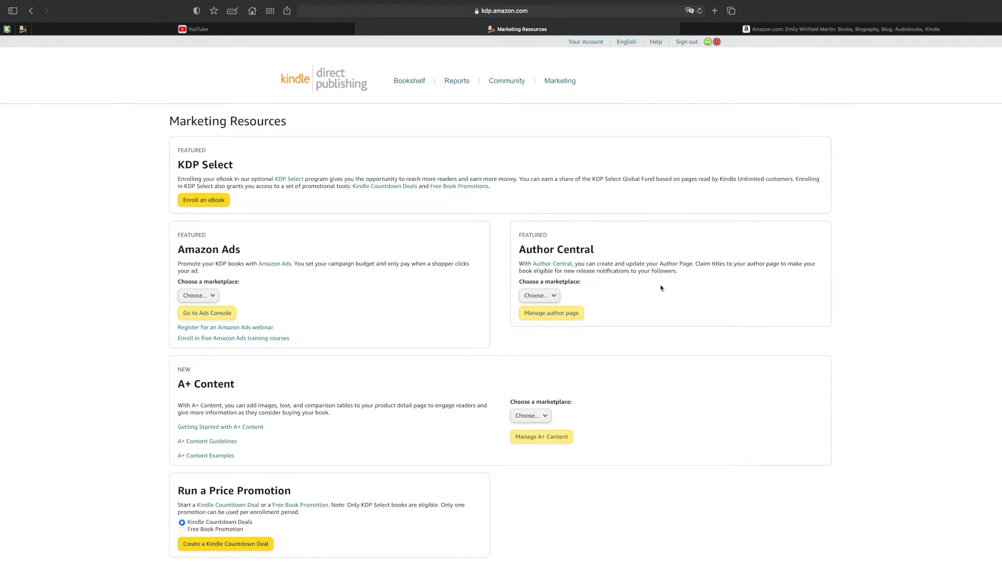
pyautogui.moveTo(520, 249); pyautogui.dragTo(606, 252)
pyautogui.click(555, 299)
pyautogui.click(555, 298)
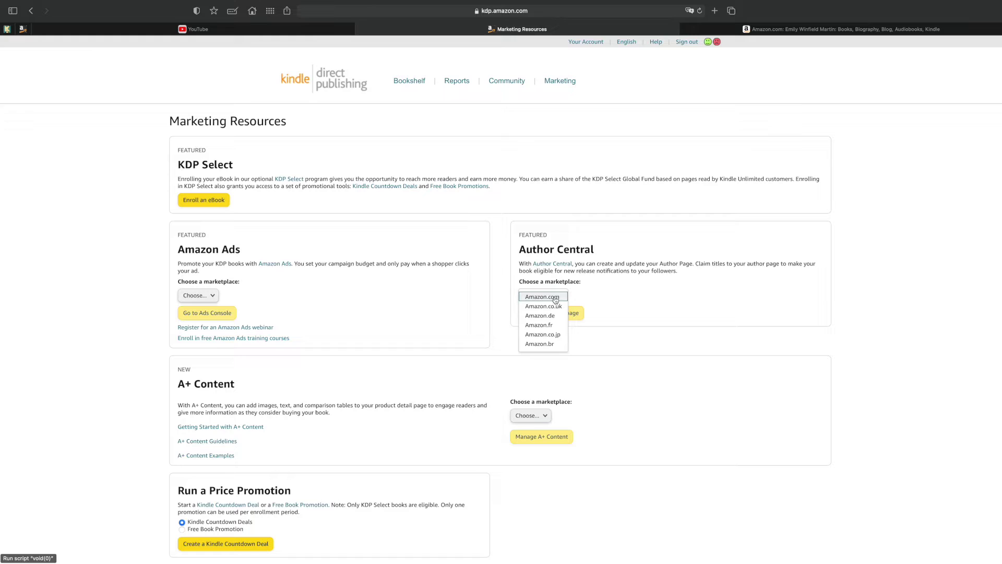
pyautogui.click(555, 299)
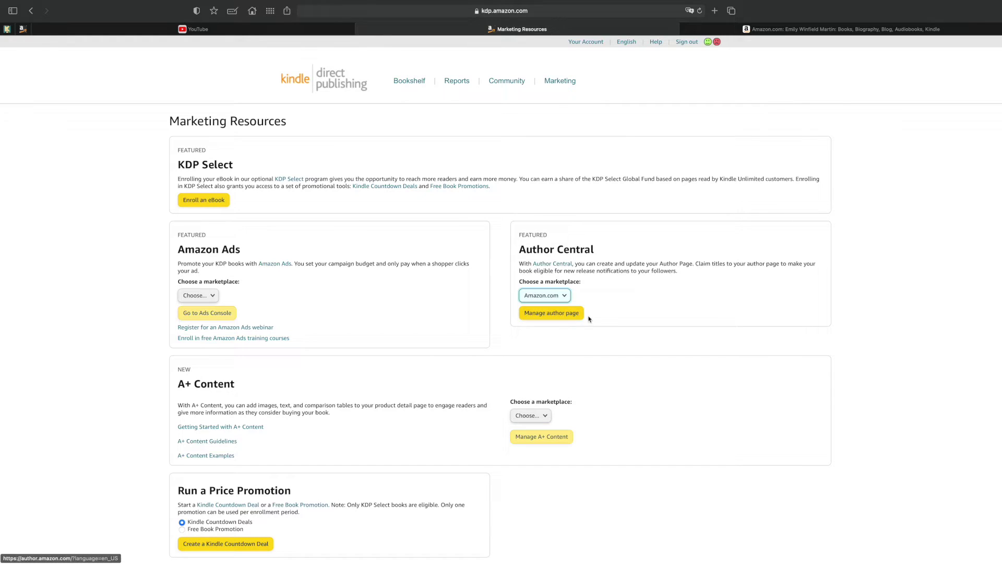
# - Open the author page management and start adding a photo to the author profile
pyautogui.click(557, 314)
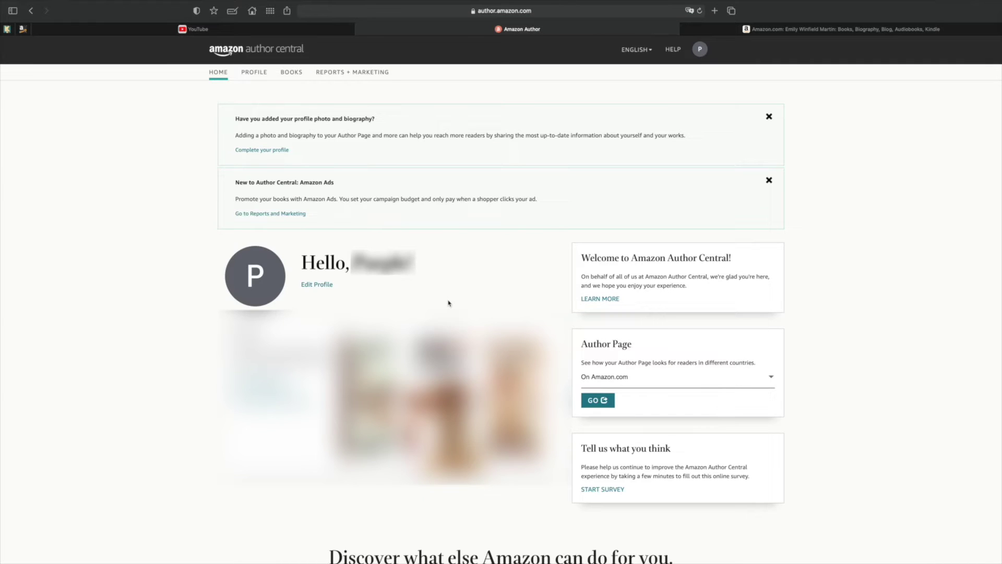
pyautogui.click(246, 73)
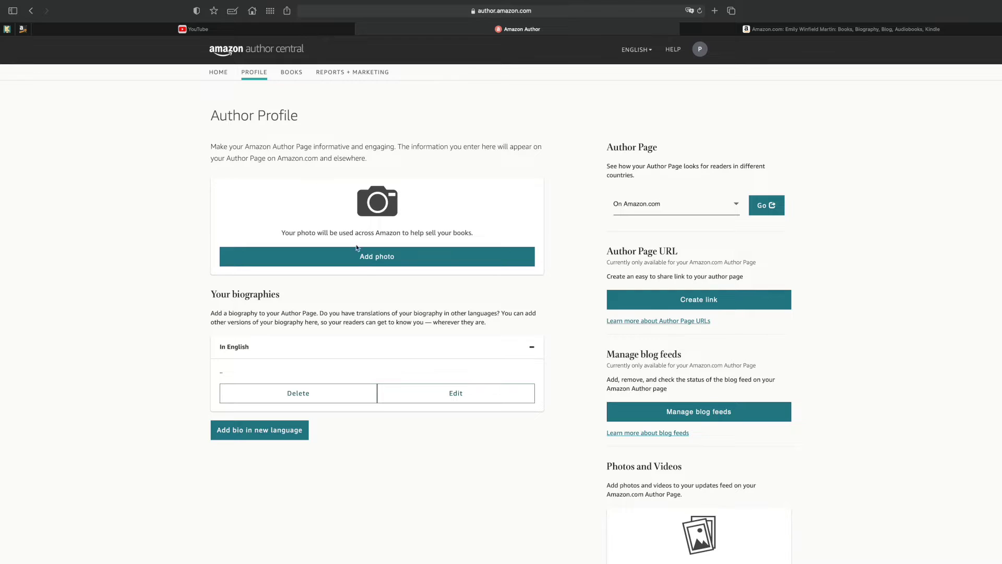
pyautogui.click(373, 257)
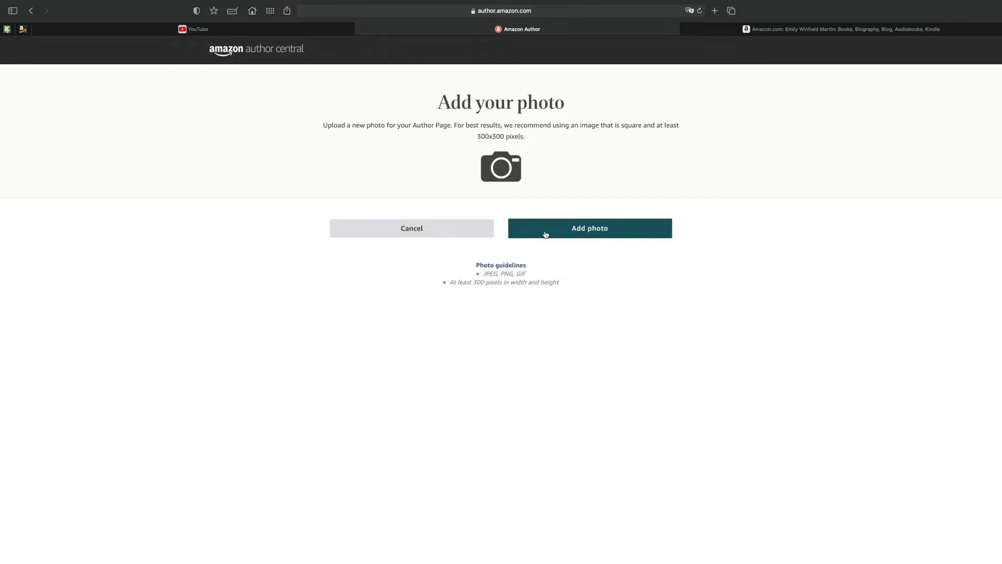
# - Switch to the Book LOGO design in Canva, hide the template panel and close the Canva home page
pyautogui.click(844, 30)
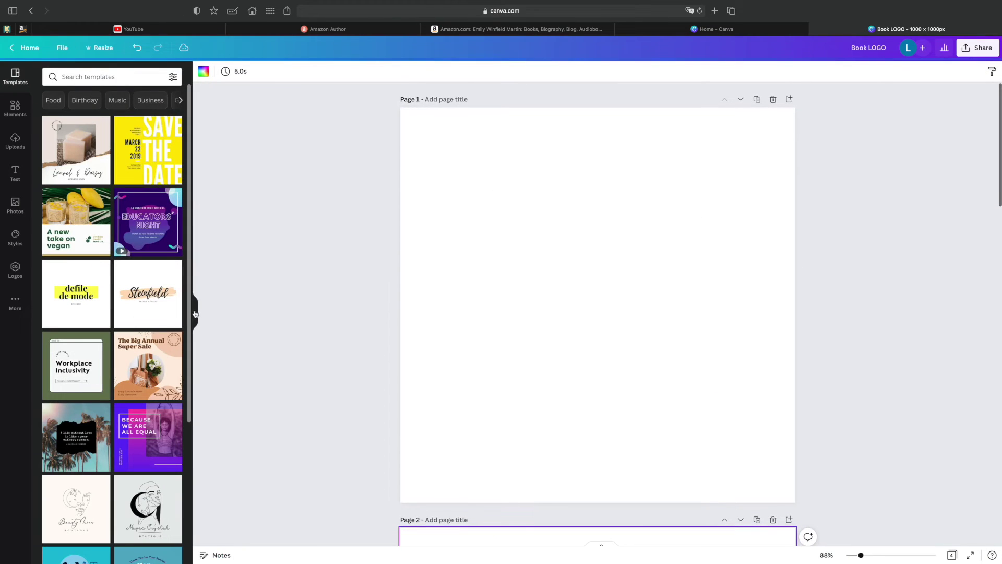
pyautogui.click(194, 313)
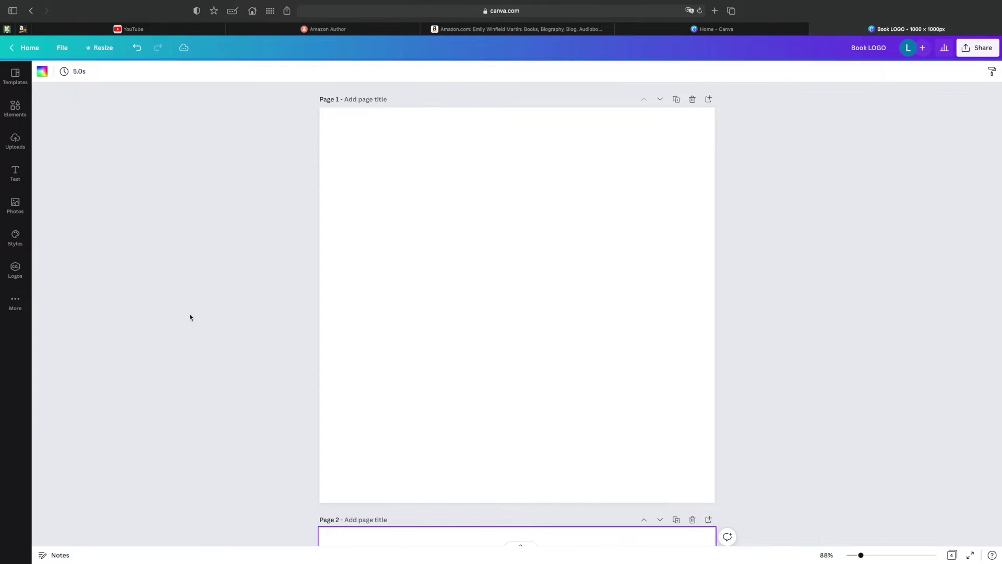
pyautogui.click(621, 30)
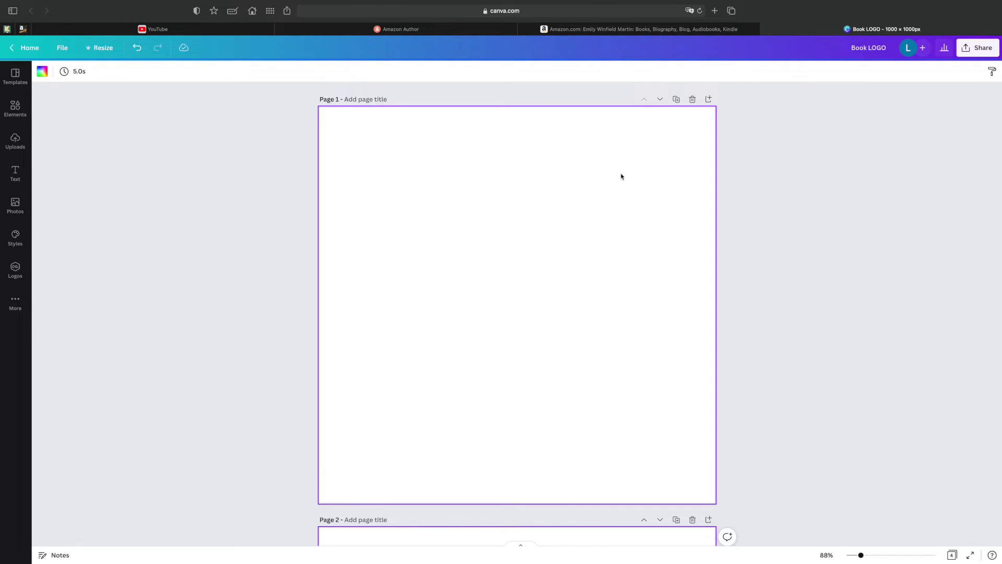
# - Search the elements for "penguin", add the round black-and-white penguin to page 1, and enlarge it across the upper page
pyautogui.click(16, 108)
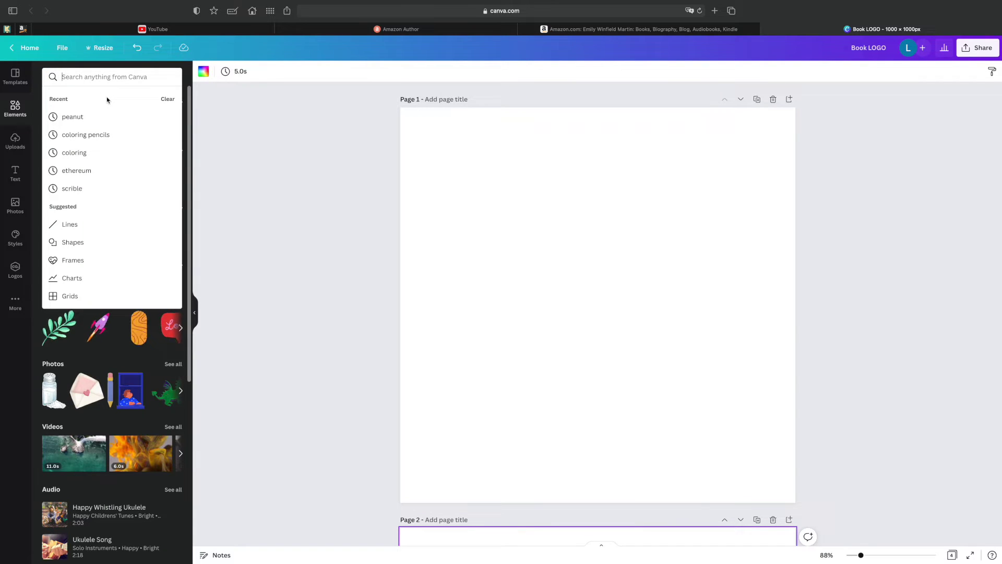
pyautogui.write('pe')
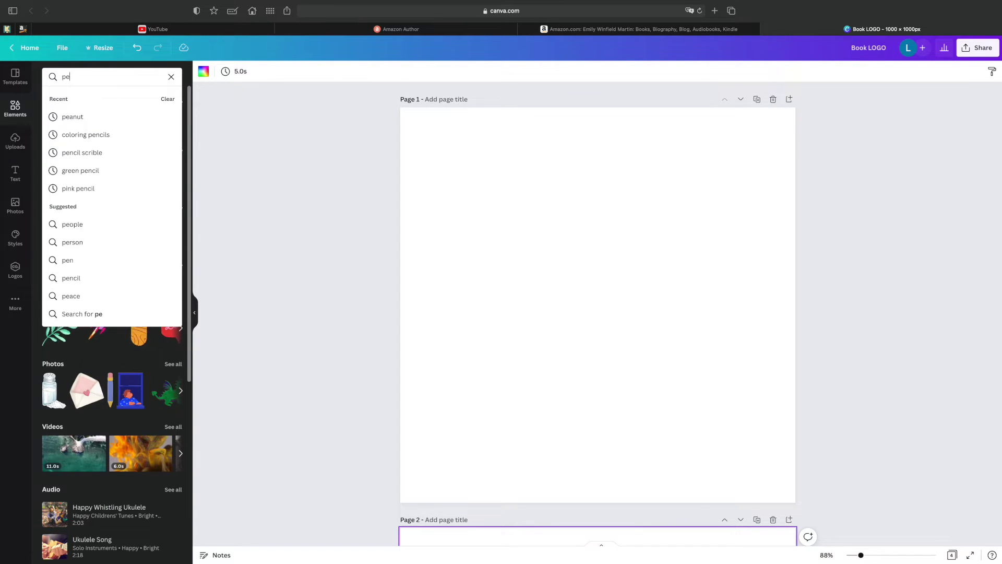
pyautogui.write('nguin')
pyautogui.press('Return')
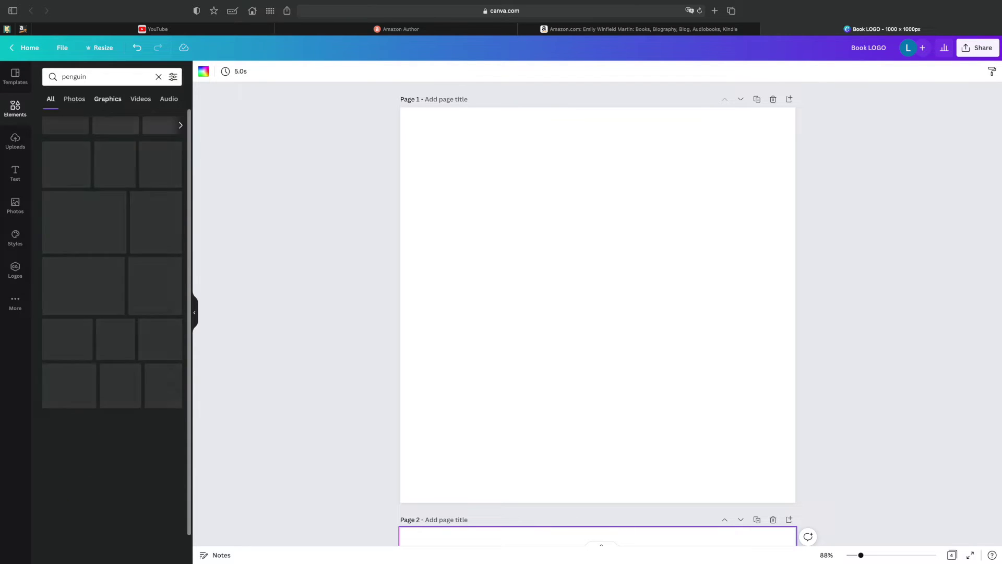
pyautogui.click(64, 163)
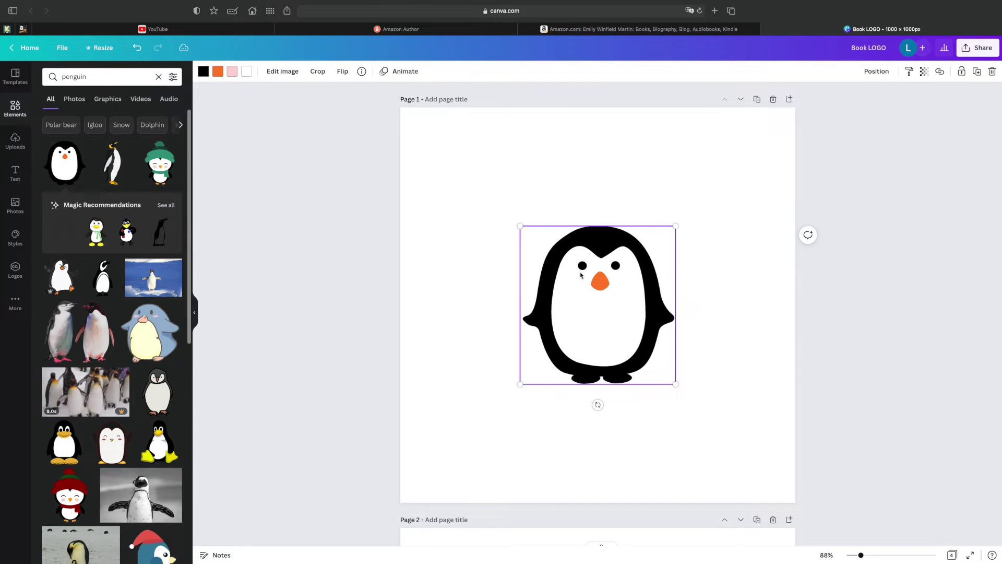
pyautogui.moveTo(675, 226); pyautogui.dragTo(778, 123)
pyautogui.moveTo(641, 237); pyautogui.dragTo(589, 245)
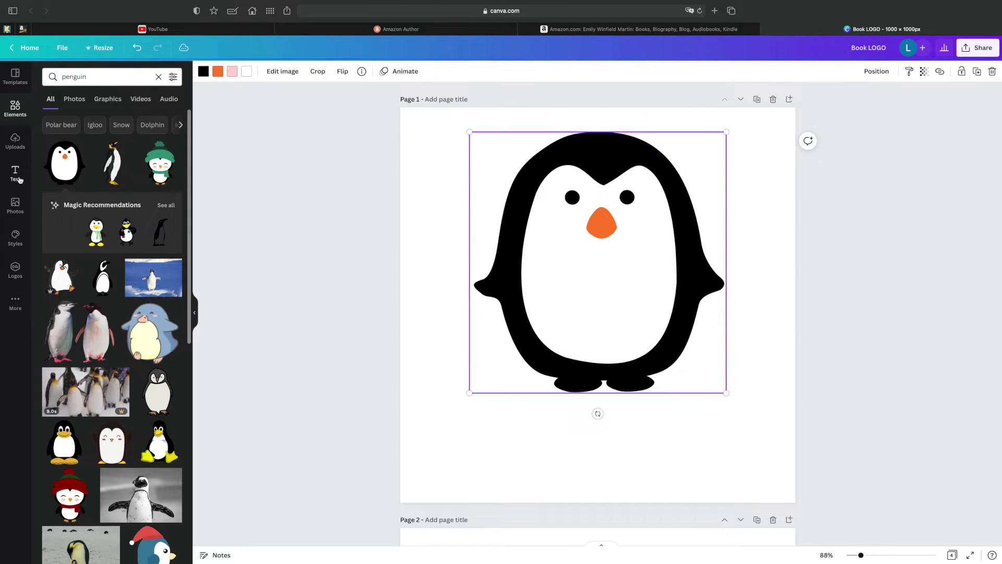
# - Add a heading reading "Penguin" beneath the penguin, in the ChildishKid font at size 119
pyautogui.click(15, 174)
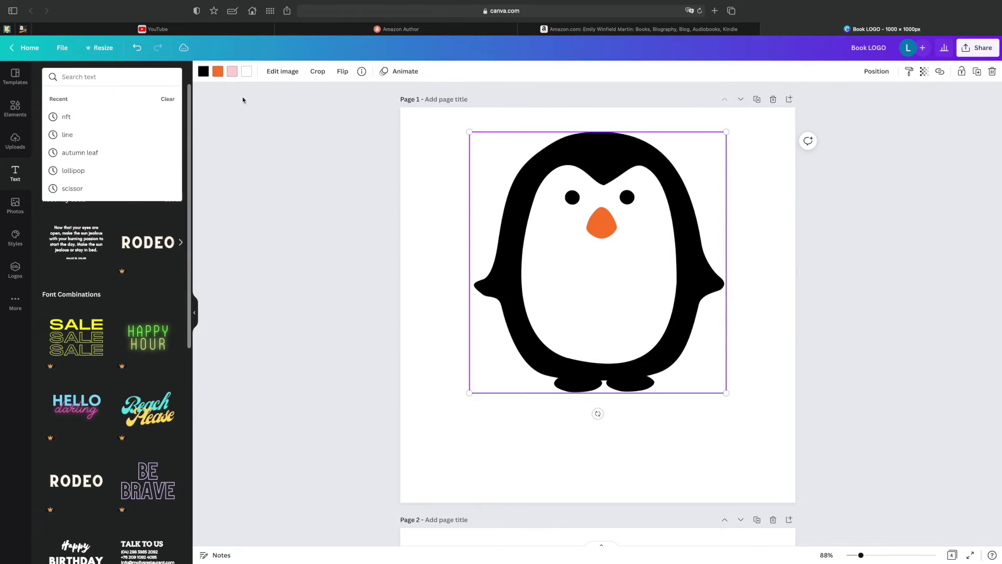
pyautogui.click(213, 95)
pyautogui.click(110, 120)
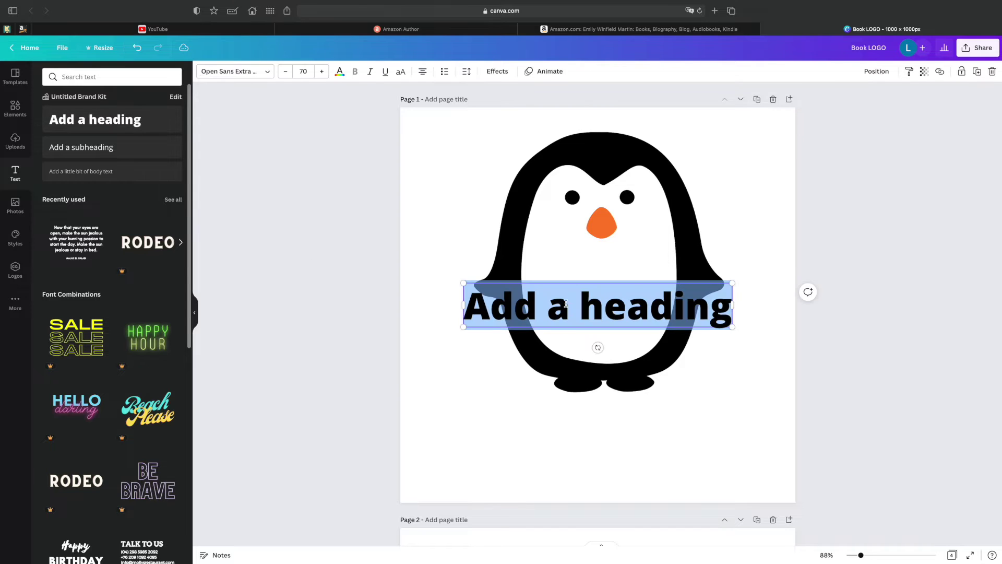
pyautogui.moveTo(601, 305); pyautogui.dragTo(600, 415)
pyautogui.write('Penguin')
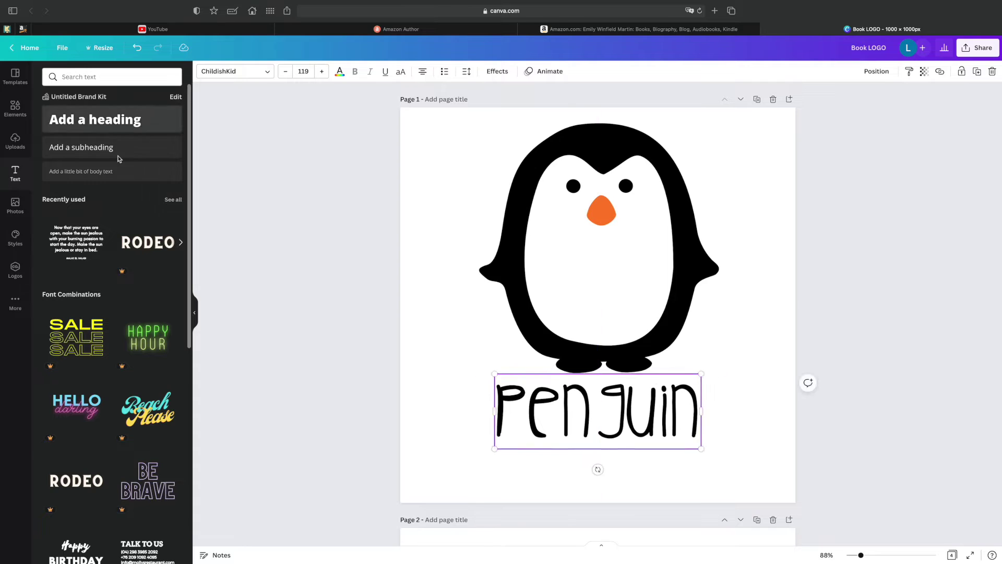
# - Add a bold "Publishing" line beneath "Penguin" on page 1 and set the page background to light grey
pyautogui.moveTo(119, 159); pyautogui.dragTo(459, 298)
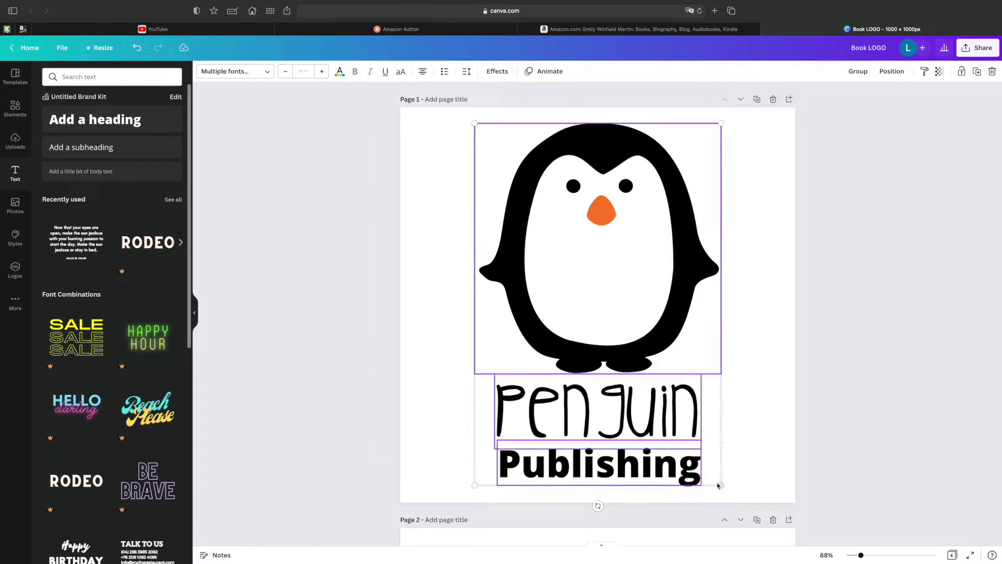
pyautogui.click(203, 71)
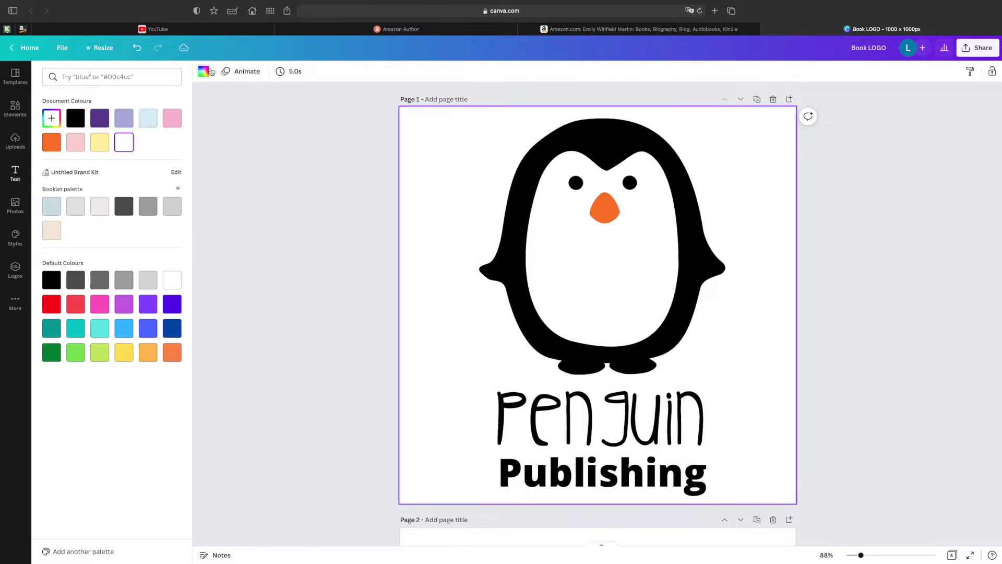
pyautogui.click(149, 127)
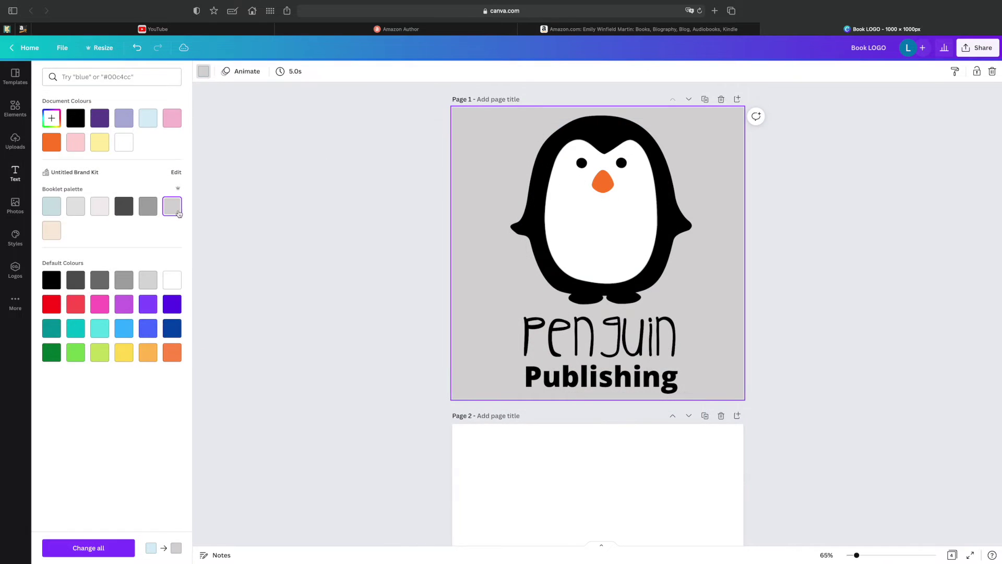
pyautogui.click(249, 208)
# - Search the elements for "portrait" and browse only the photo results
pyautogui.scroll(-3, 659, 325)
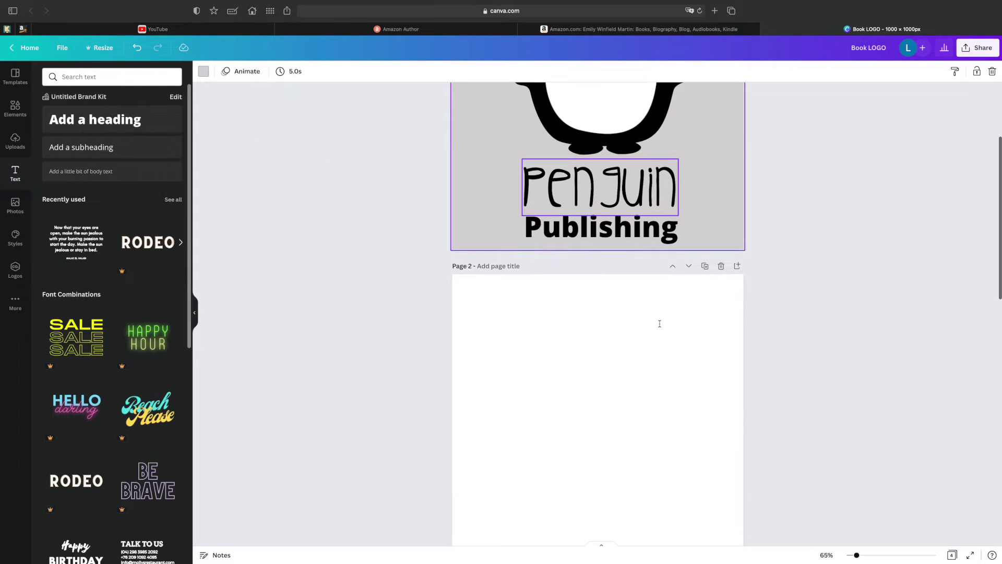
pyautogui.scroll(-1, 660, 327)
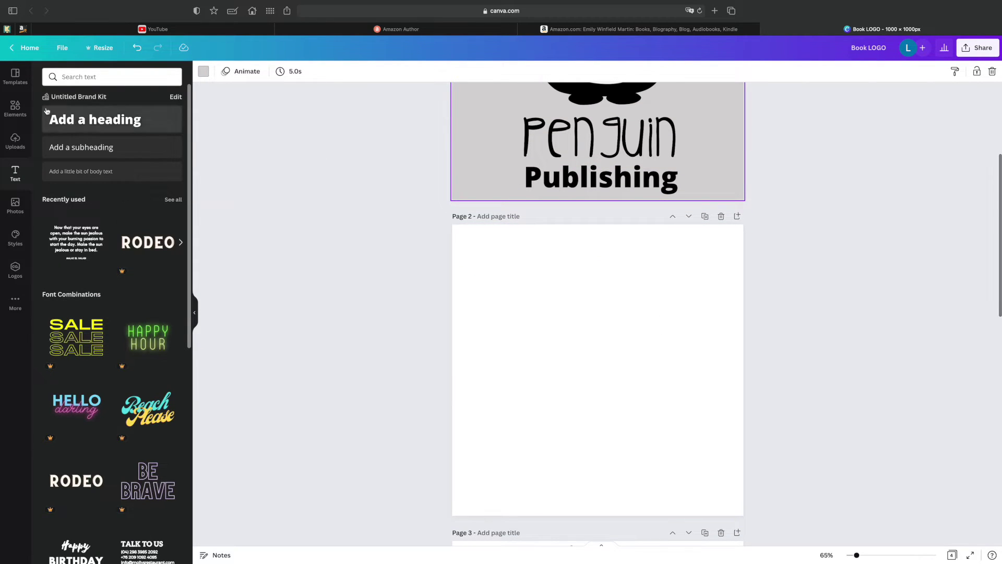
pyautogui.click(15, 109)
pyautogui.click(104, 77)
pyautogui.write('portra')
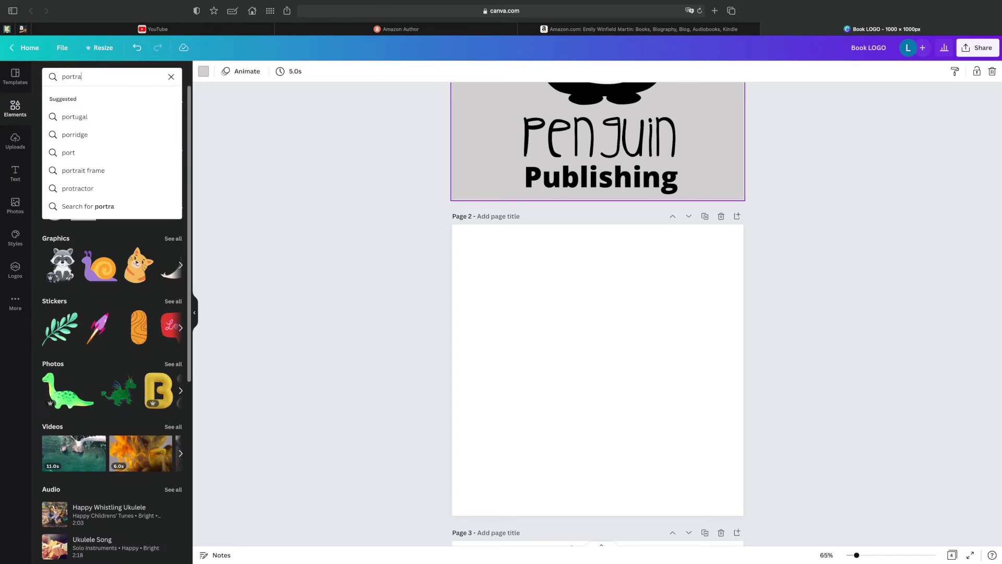
pyautogui.write('it')
pyautogui.press('Return')
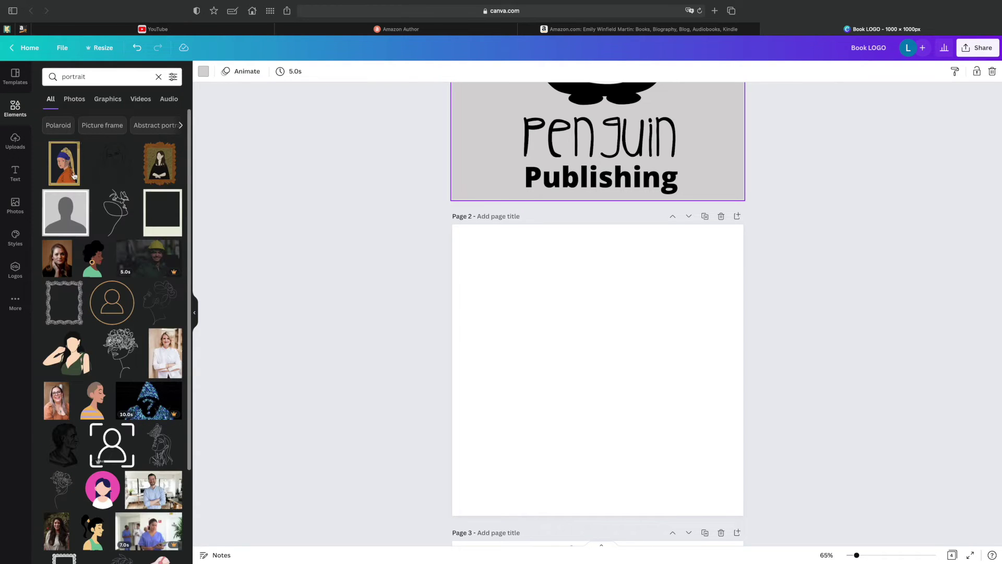
pyautogui.click(74, 99)
pyautogui.scroll(-2, 158, 260)
pyautogui.scroll(-8, 158, 260)
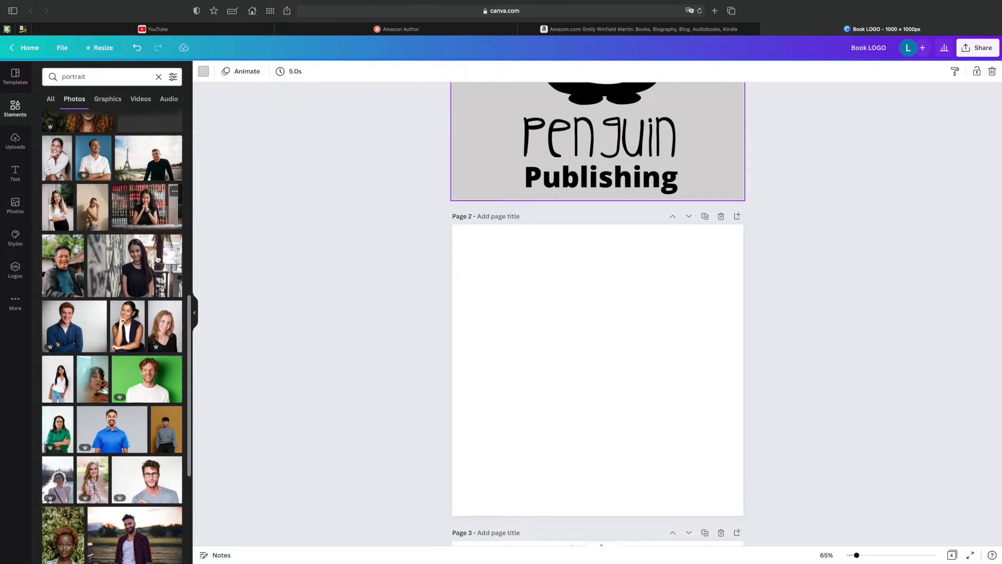
# - Add the portrait of the smiling woman with long reddish-blonde hair to page 2 and enlarge it to fill the page
pyautogui.click(163, 302)
pyautogui.moveTo(522, 253); pyautogui.dragTo(443, 140)
pyautogui.moveTo(651, 365); pyautogui.dragTo(643, 436)
pyautogui.moveTo(771, 140); pyautogui.dragTo(744, 181)
pyautogui.moveTo(678, 292); pyautogui.dragTo(680, 284)
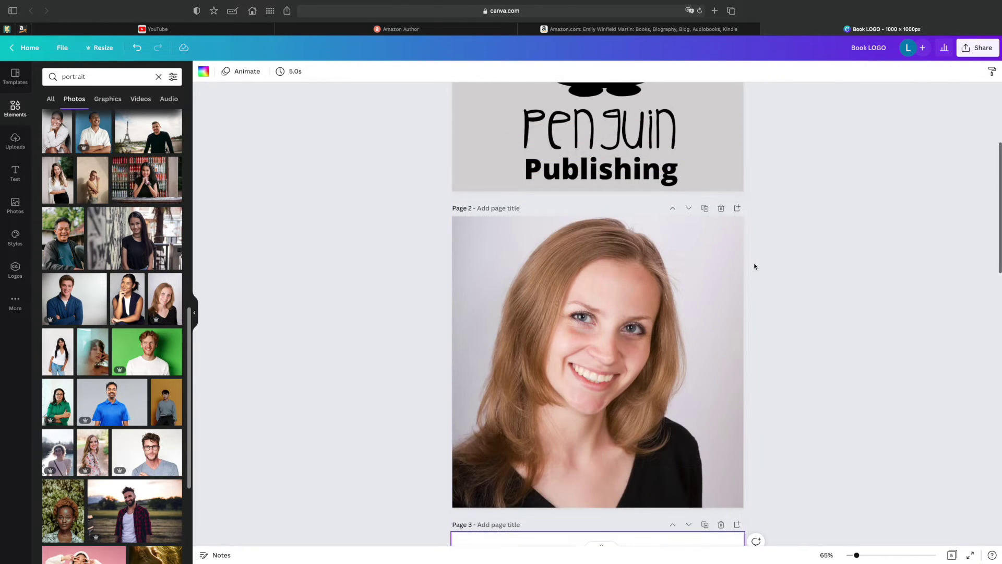
pyautogui.click(813, 271)
# - Compare the penguin logo on page 1 with the portrait on page 2 as candidate profile photos
pyautogui.scroll(-1, 722, 277)
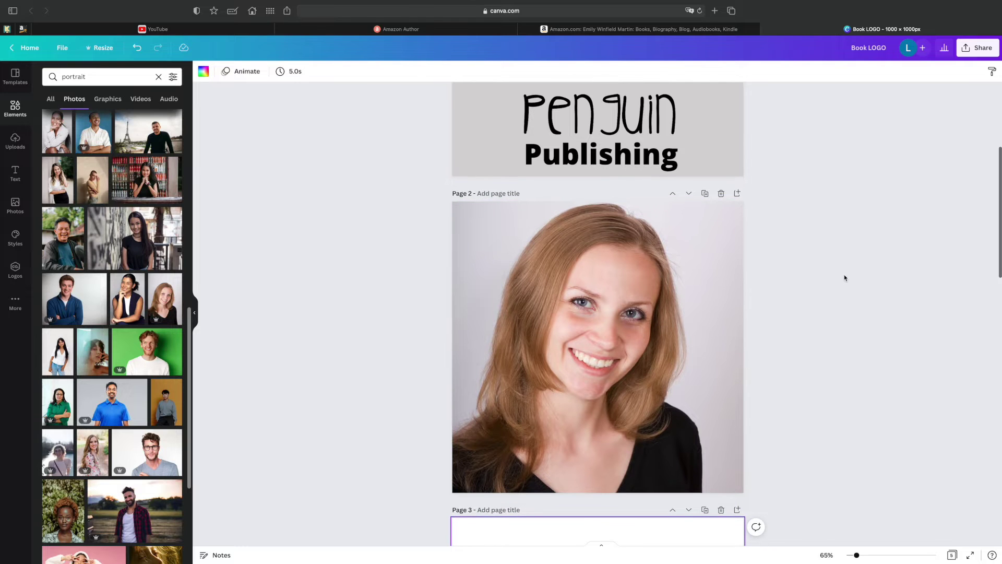
pyautogui.scroll(3, 850, 278)
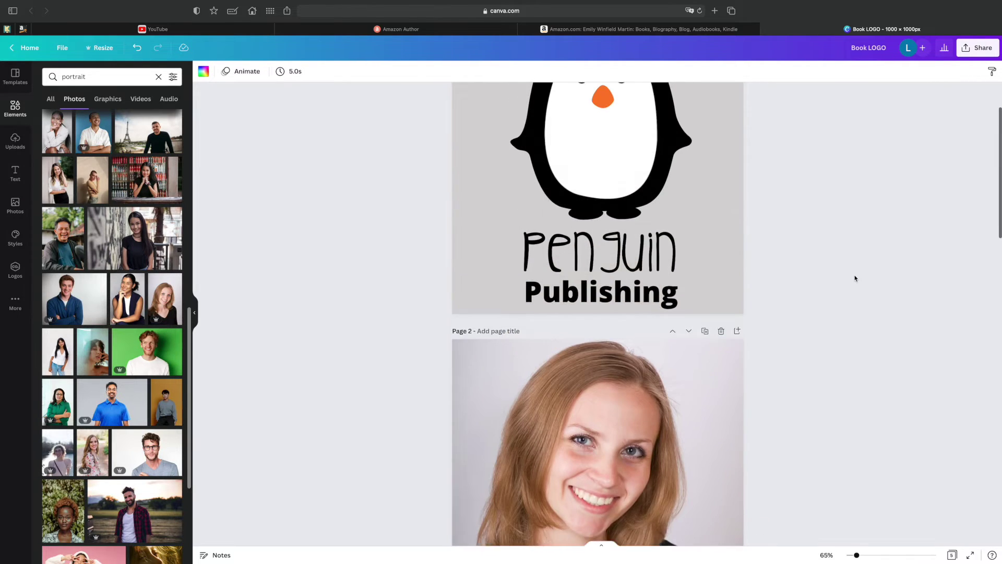
pyautogui.scroll(-2, 855, 278)
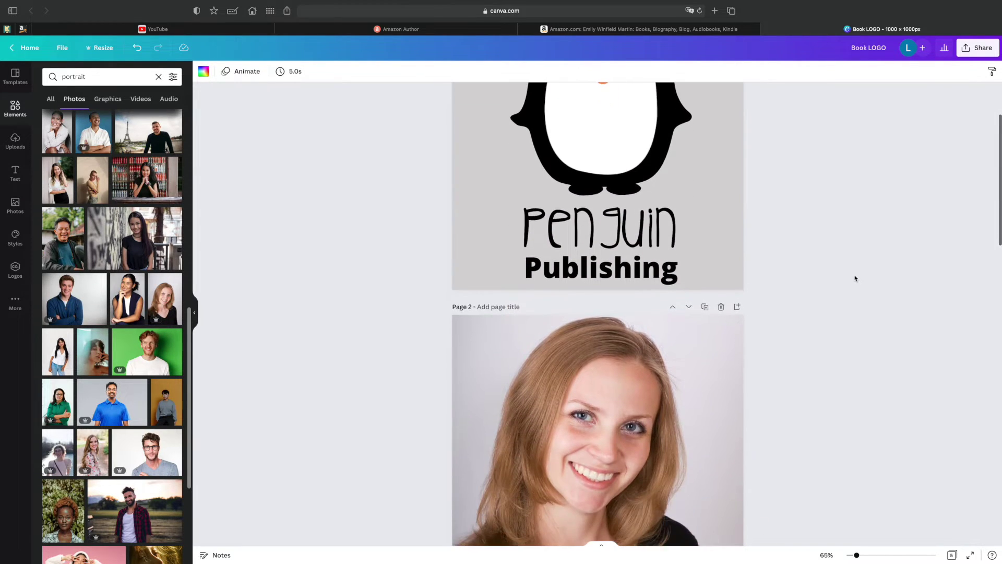
pyautogui.scroll(3, 855, 278)
pyautogui.scroll(1, 855, 278)
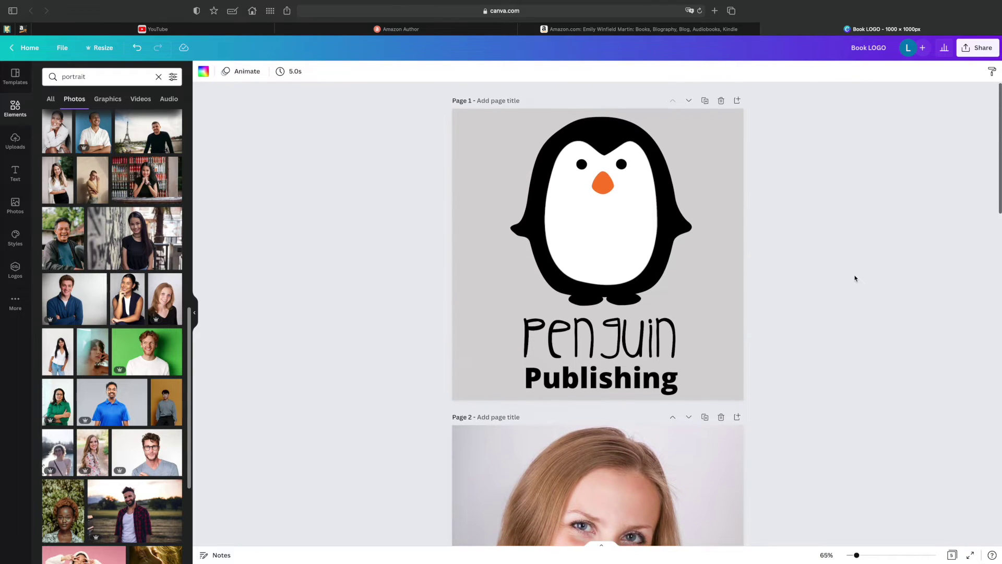
pyautogui.scroll(-4, 798, 278)
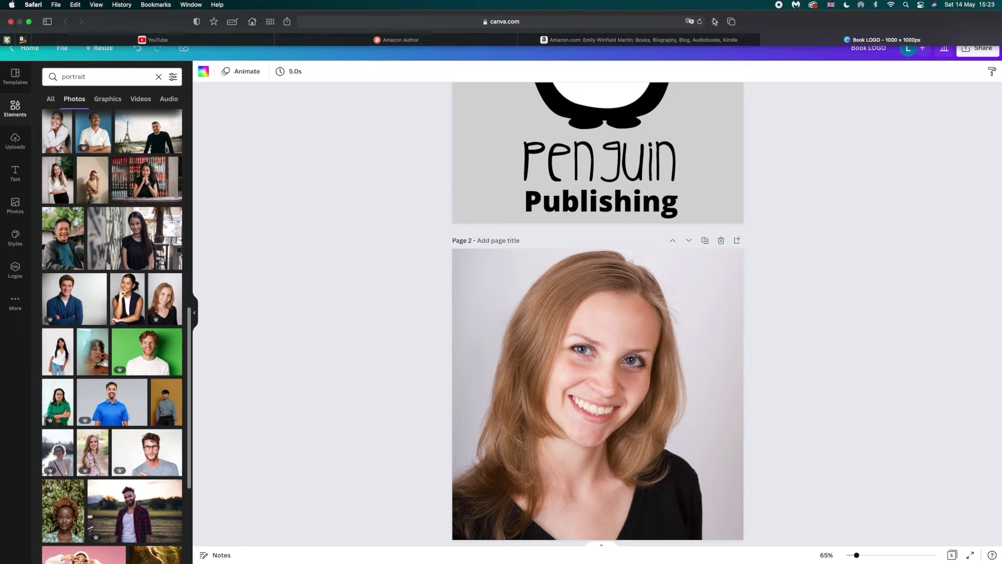
pyautogui.scroll(4, 753, 147)
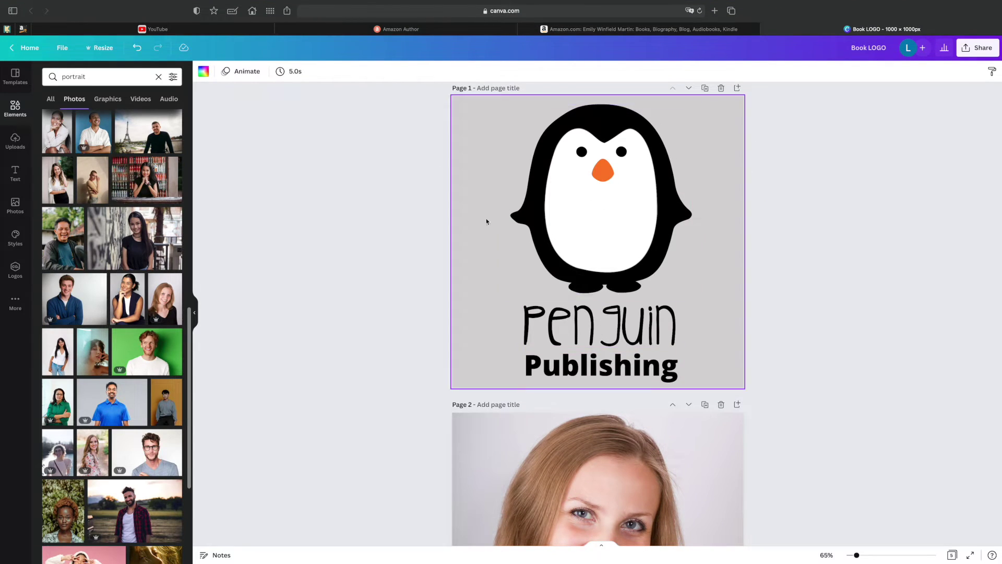
pyautogui.scroll(-1, 696, 226)
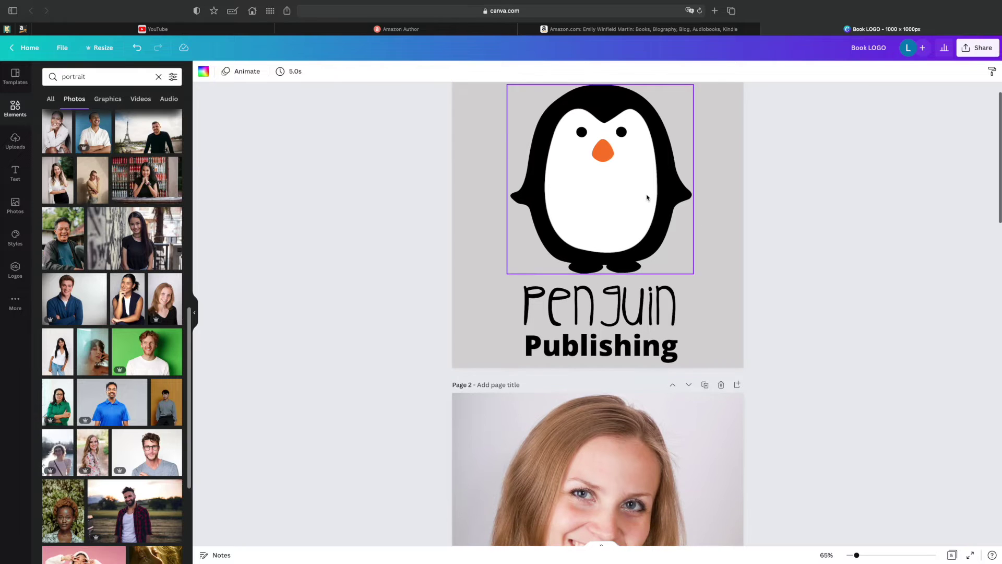
pyautogui.scroll(-3, 668, 198)
pyautogui.scroll(-1, 678, 188)
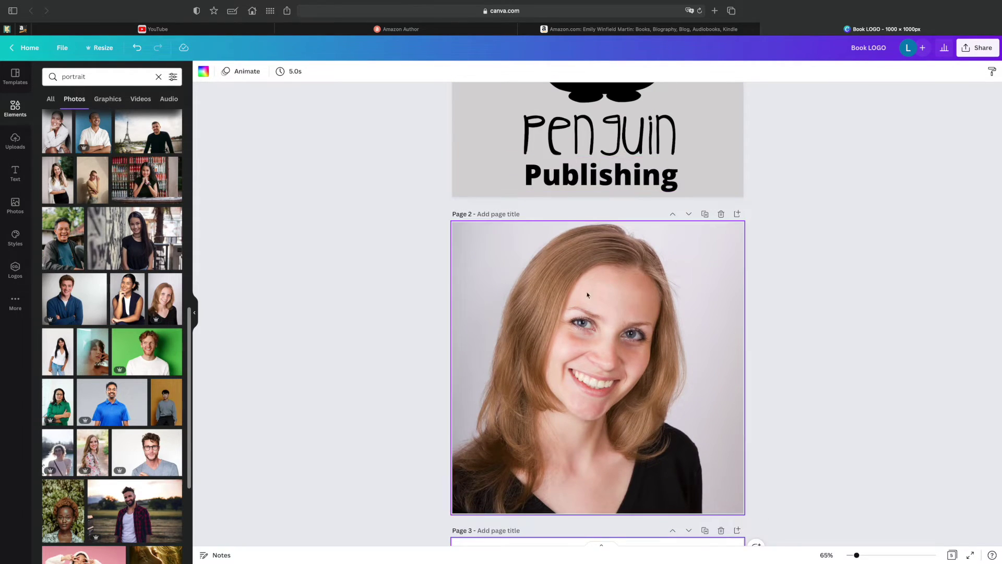
# - Remove the background from the portrait photo on page 2
pyautogui.click(196, 311)
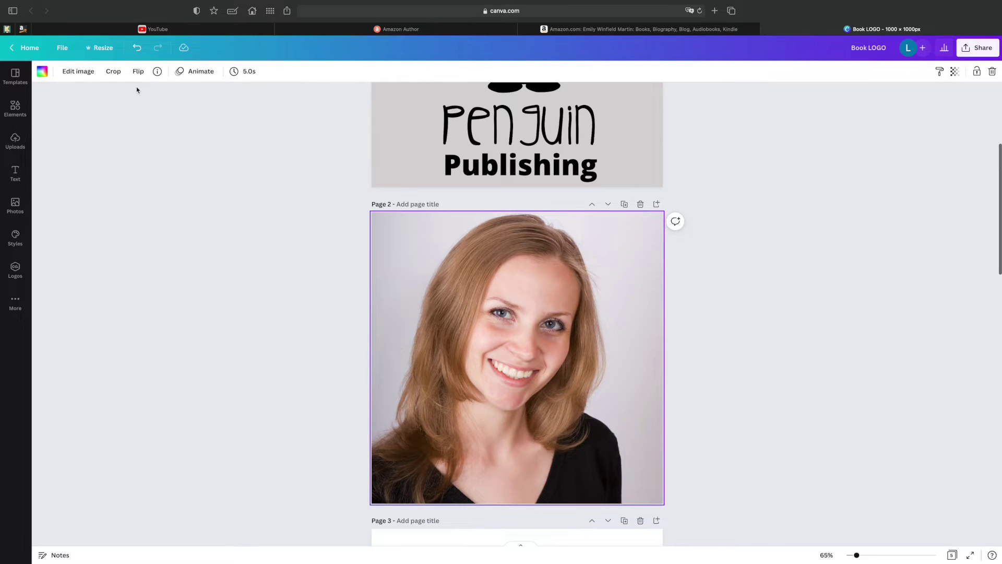
pyautogui.click(76, 72)
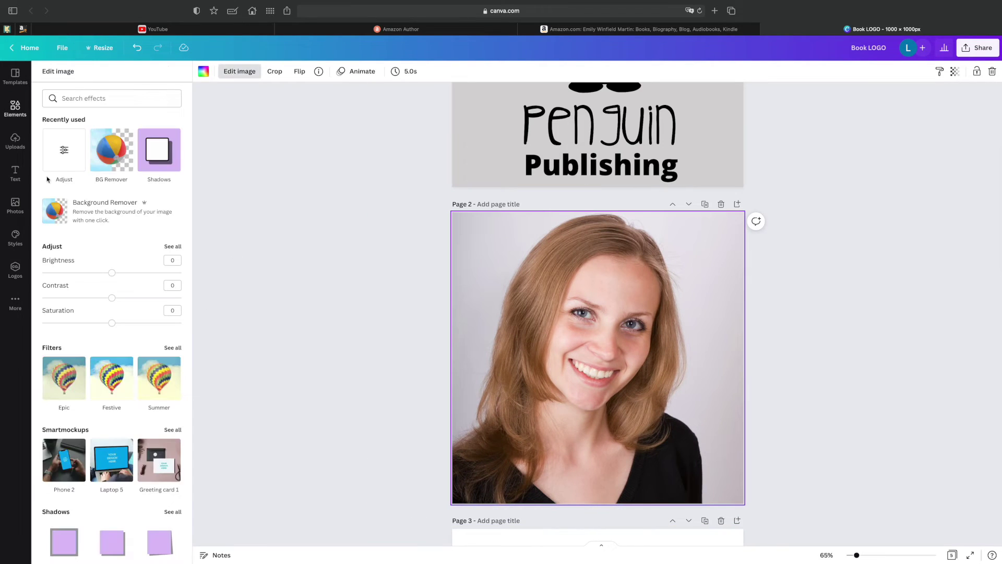
pyautogui.click(60, 214)
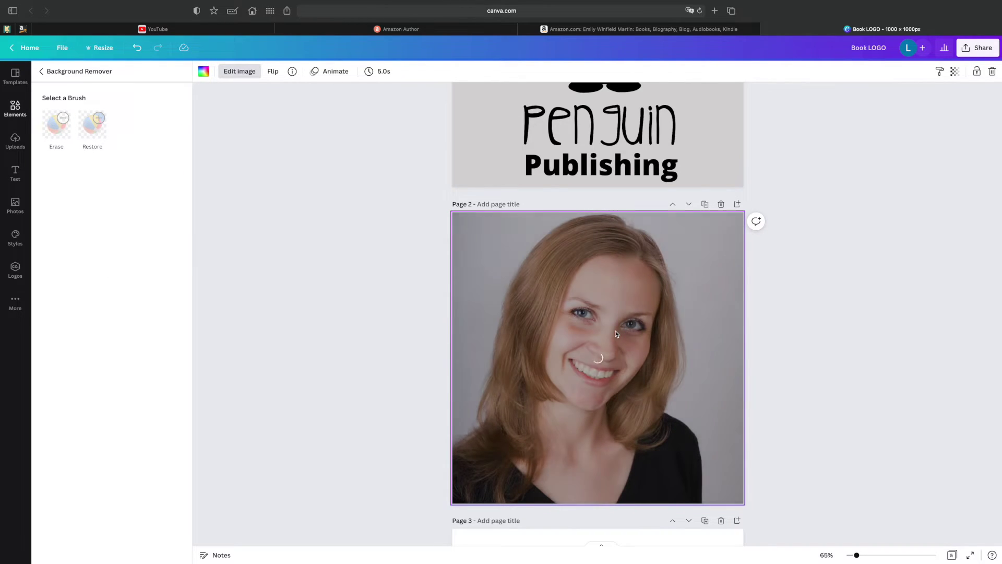
# - Download the logo page and the portrait page of the design as PNG images
pyautogui.click(978, 48)
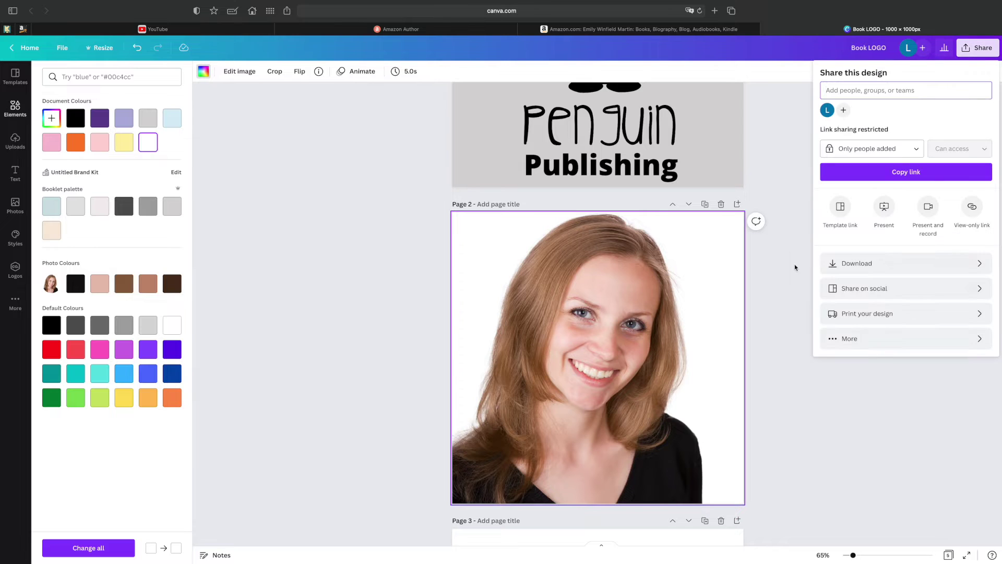
pyautogui.click(900, 262)
pyautogui.click(978, 216)
pyautogui.click(895, 267)
pyautogui.click(897, 293)
pyautogui.click(917, 356)
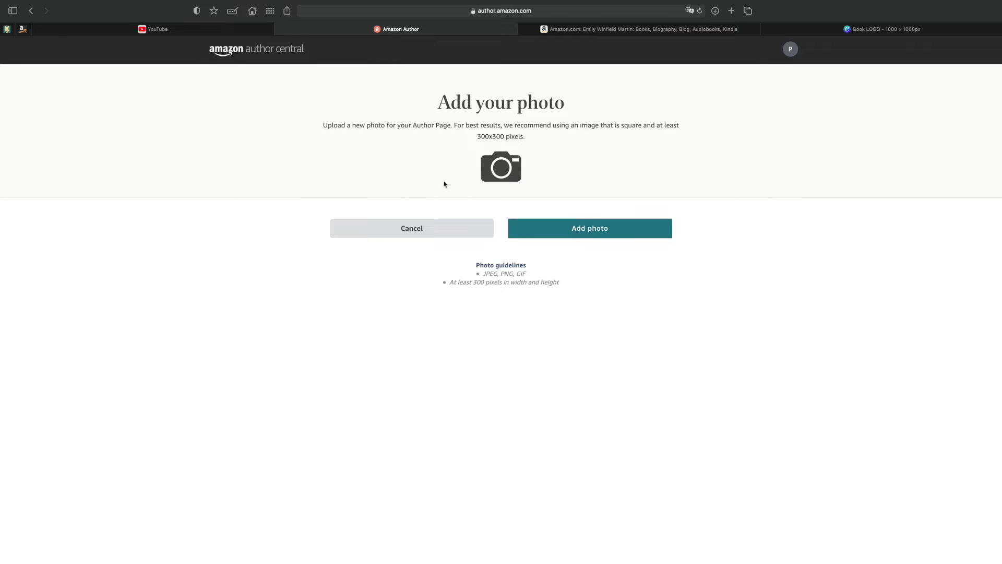
# - Switch to Amazon Author Central and upload 2.png from the Book LOGO folder as the author photo
pyautogui.click(31, 10)
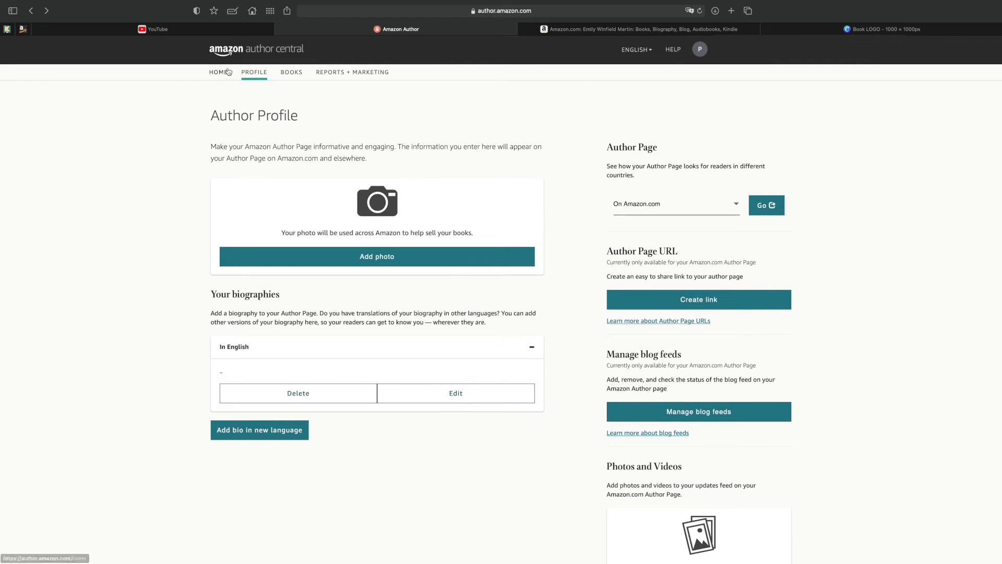
pyautogui.click(370, 260)
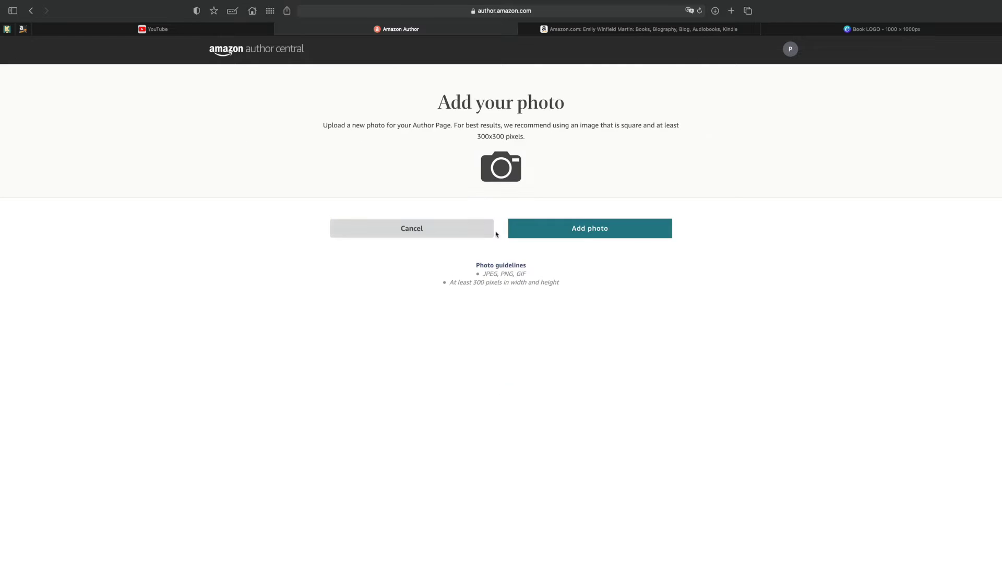
pyautogui.click(588, 235)
pyautogui.click(423, 271)
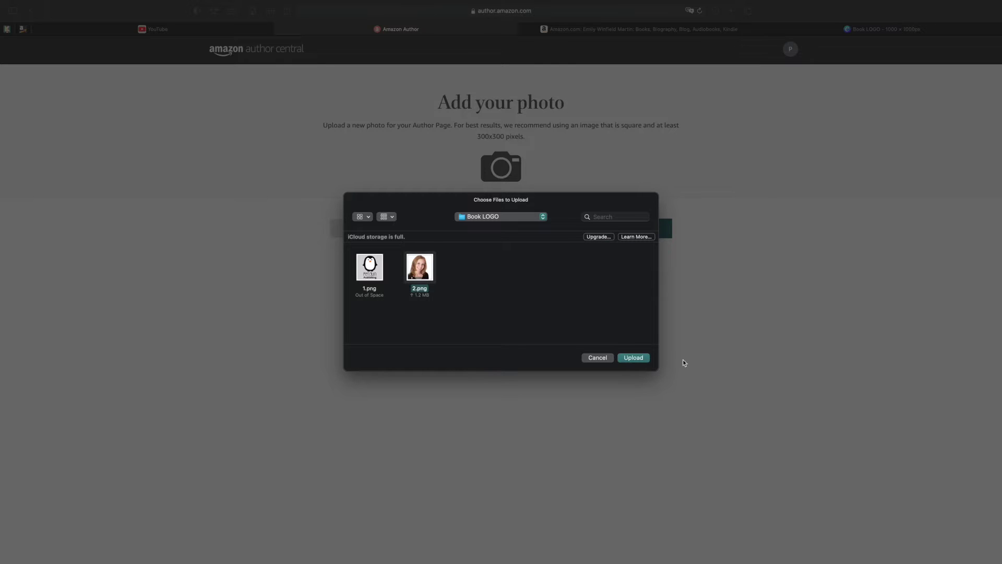
pyautogui.click(632, 358)
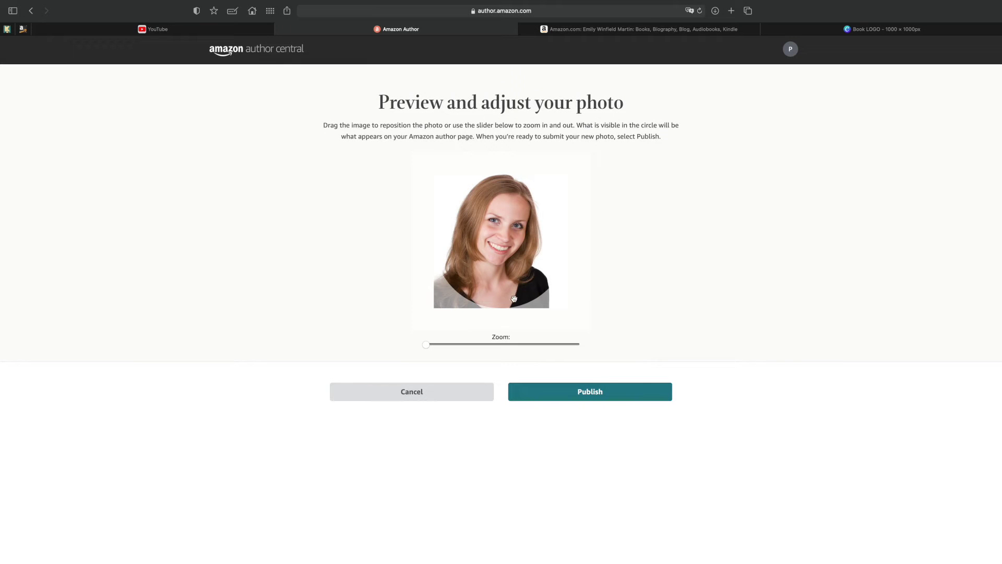
# - Try out the portrait's zoom and position in the circular preview and publish it as the profile photo
pyautogui.moveTo(428, 346)
pyautogui.mouseDown()
pyautogui.moveTo(463, 344)
pyautogui.moveTo(418, 342)
pyautogui.moveTo(475, 344)
pyautogui.moveTo(434, 344)
pyautogui.mouseUp()
pyautogui.moveTo(493, 212)
pyautogui.mouseDown()
pyautogui.moveTo(496, 232)
pyautogui.moveTo(506, 213)
pyautogui.mouseUp()
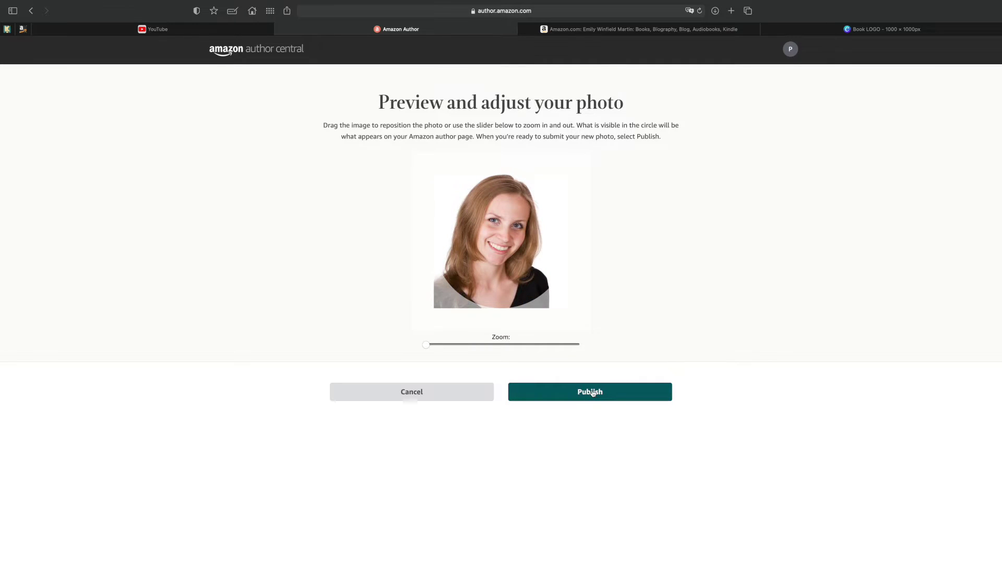
pyautogui.click(591, 391)
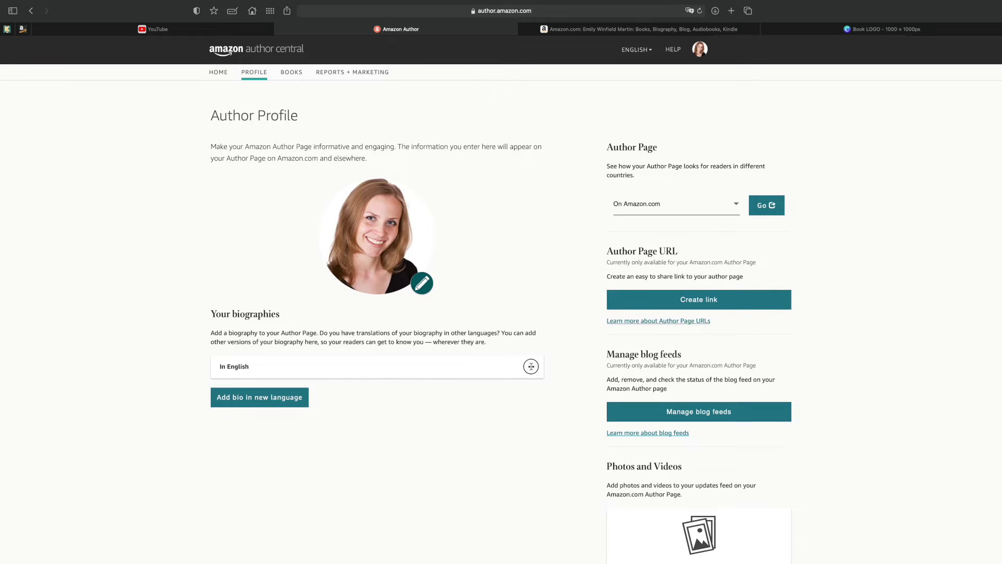
# - Open the English biography for editing and clear its existing text
pyautogui.click(531, 367)
pyautogui.click(263, 396)
pyautogui.moveTo(221, 392); pyautogui.dragTo(261, 401)
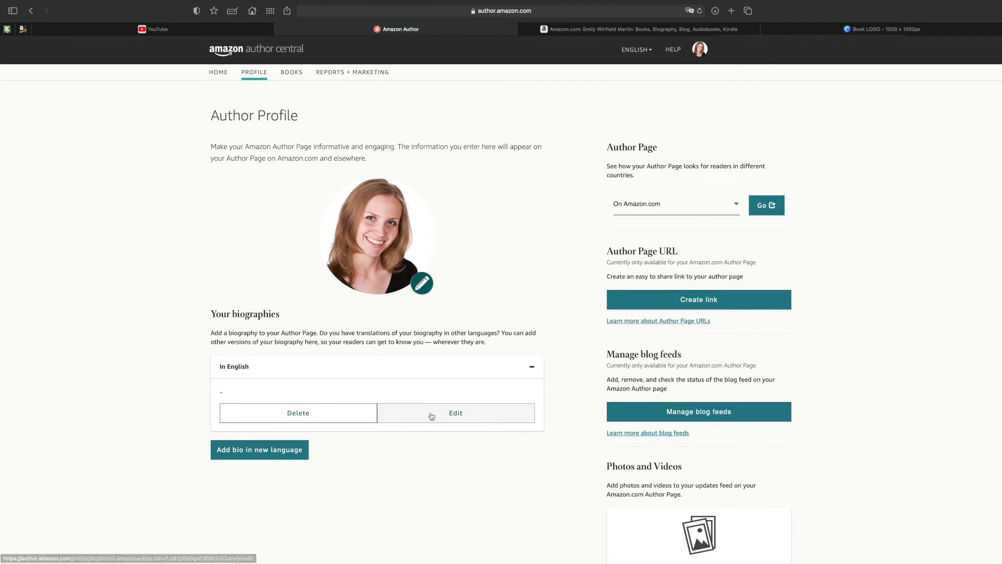
pyautogui.click(456, 411)
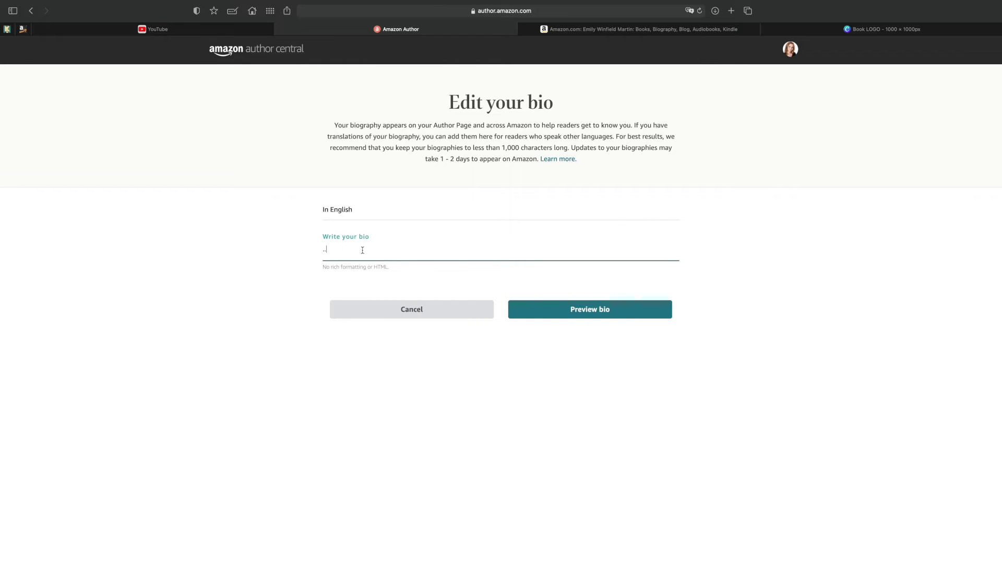
pyautogui.press('BackSpace')
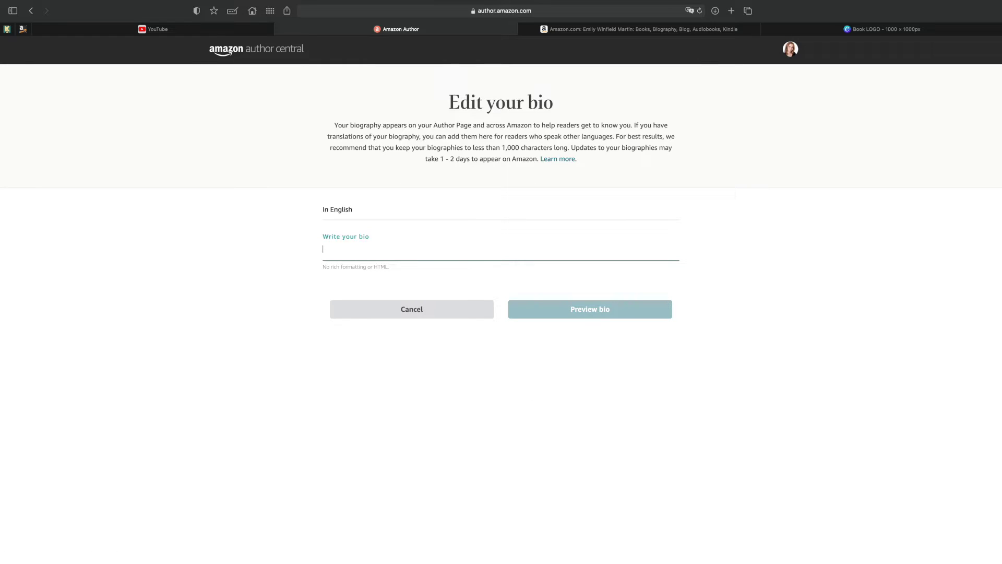
# - Switch to the example children's author's Amazon page and read the biography in the About section
pyautogui.click(622, 33)
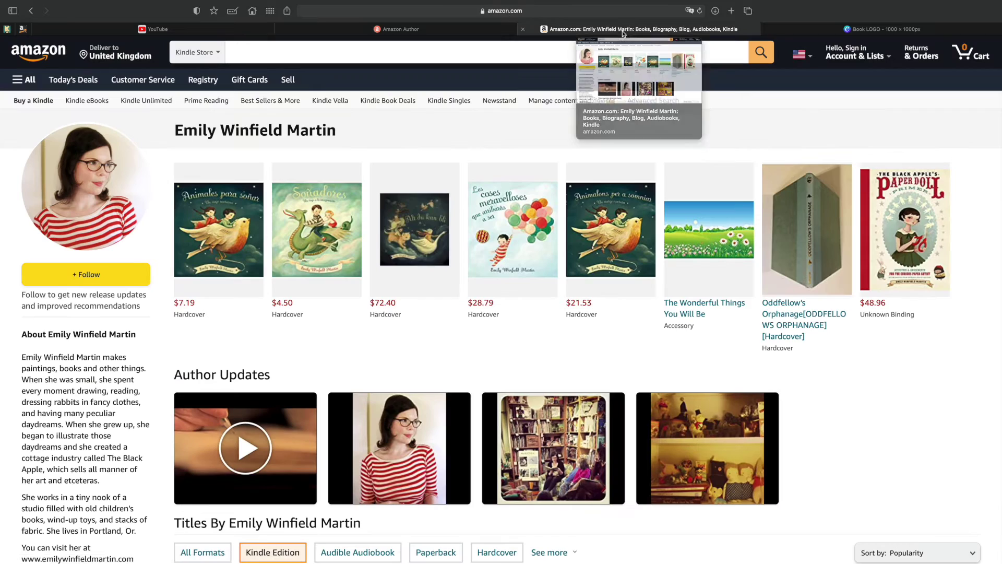
pyautogui.scroll(-3, 128, 355)
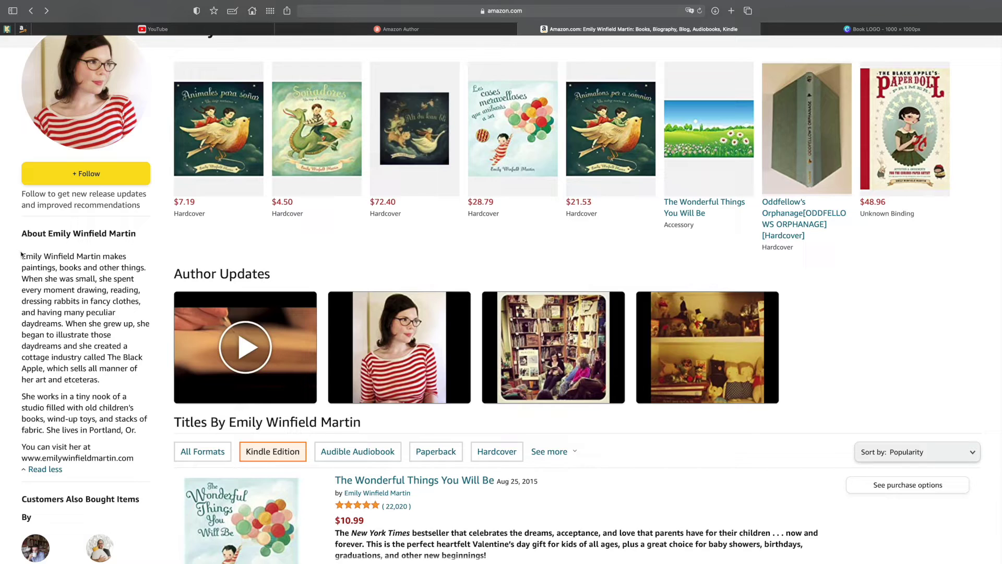
pyautogui.moveTo(23, 254); pyautogui.dragTo(119, 441)
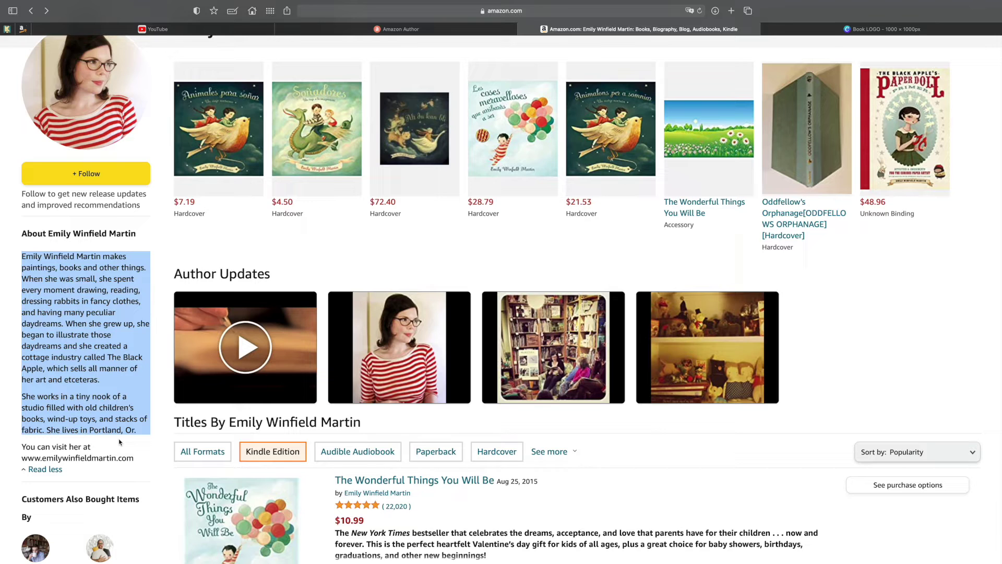
pyautogui.click(159, 256)
pyautogui.scroll(3, 159, 256)
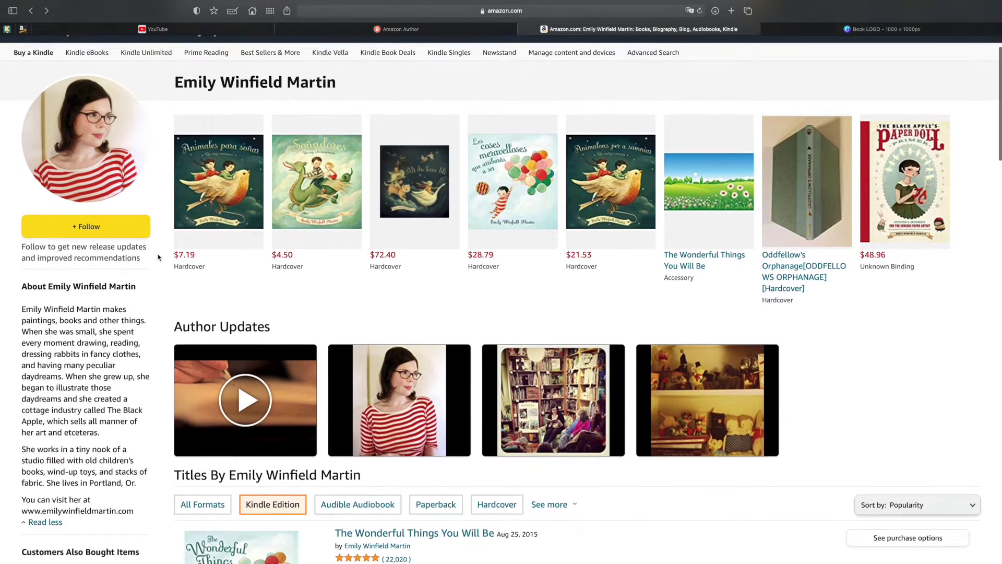
# - Return to the children book search results and reopen Emily Winfield Martin's author page from The Wonderful Things You Will Be
pyautogui.scroll(-2, 158, 257)
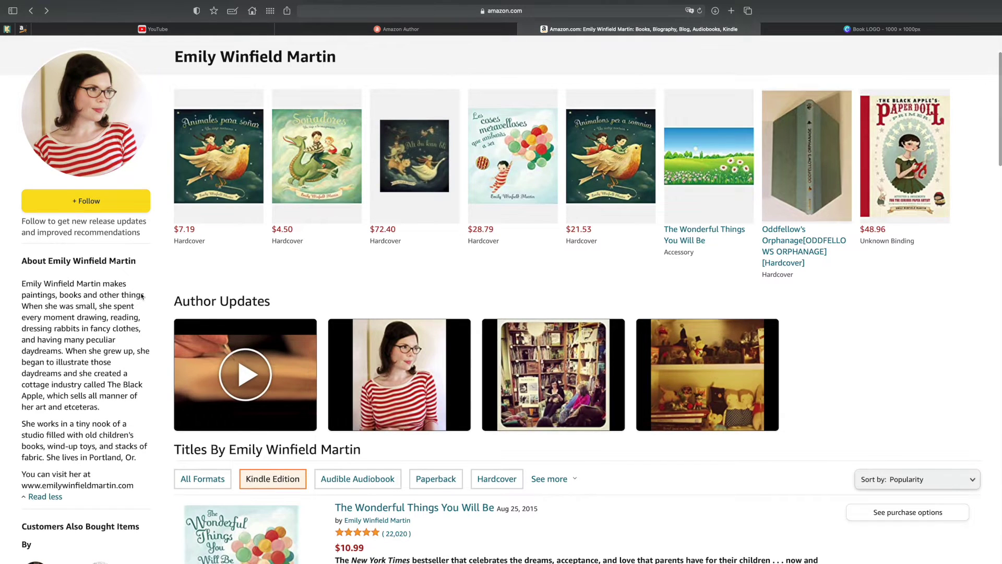
pyautogui.scroll(1, 142, 296)
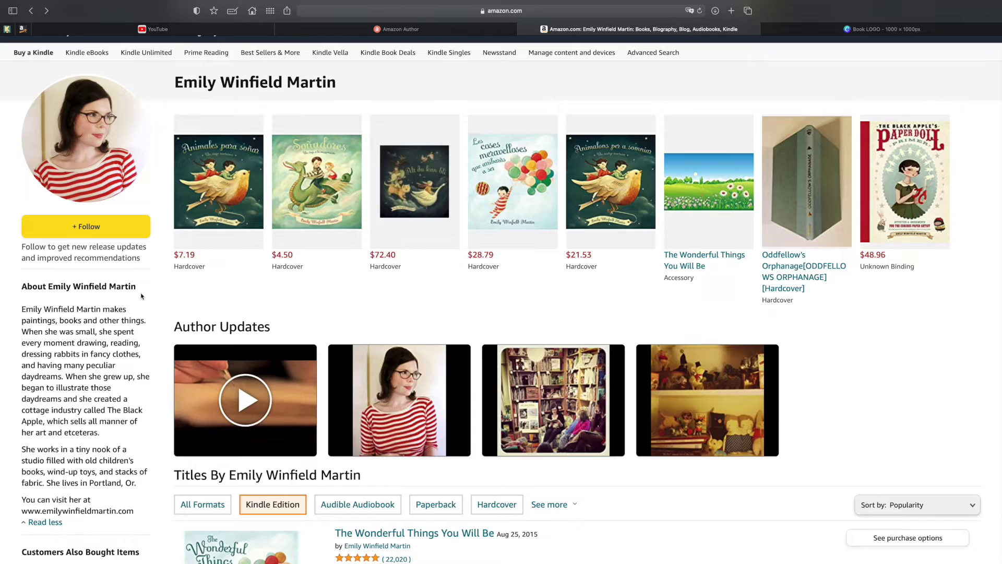
pyautogui.scroll(-3, 141, 296)
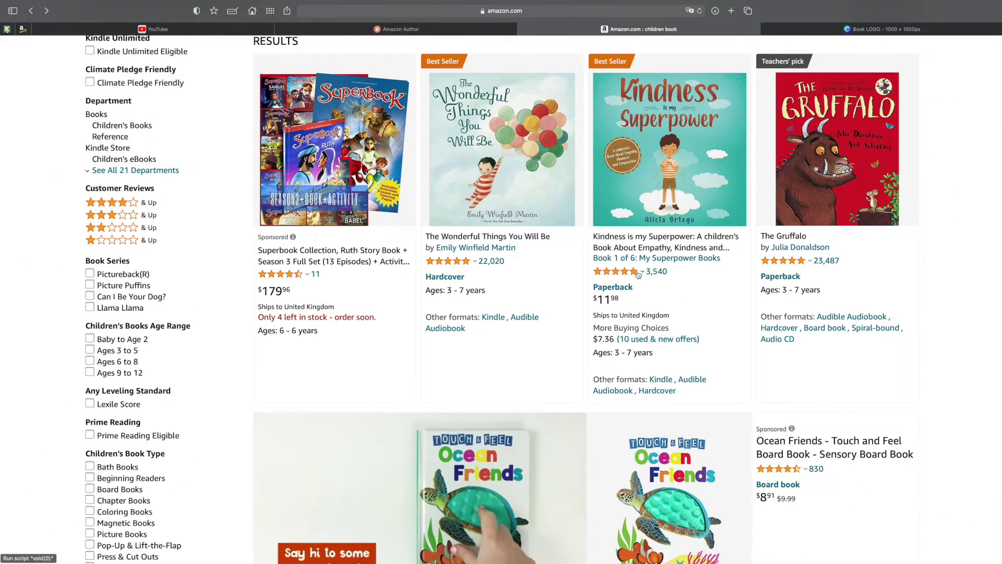
pyautogui.click(476, 247)
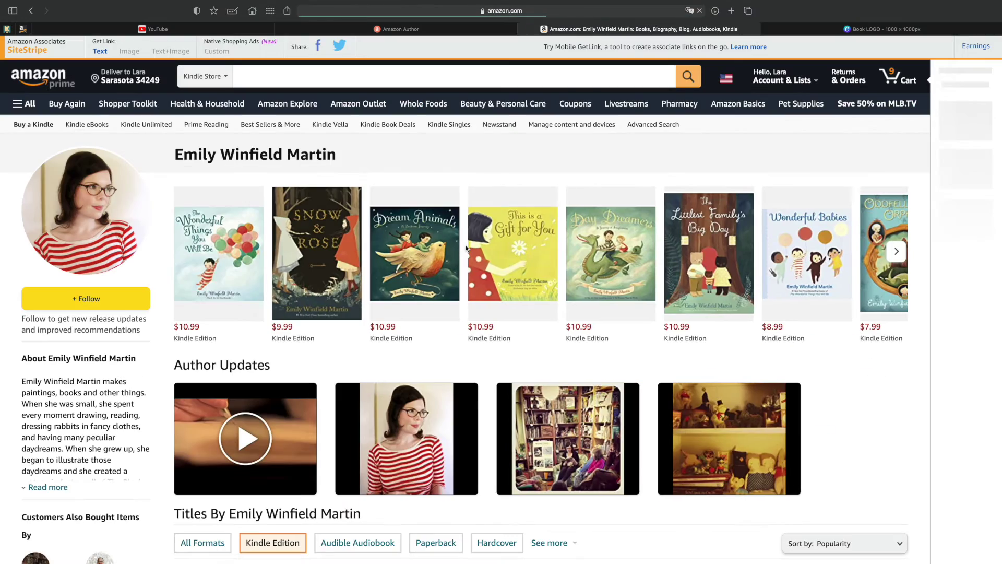
# - Look over the author page's biography, author updates, titles and the related authors that customers also bought
pyautogui.scroll(-4, 366, 209)
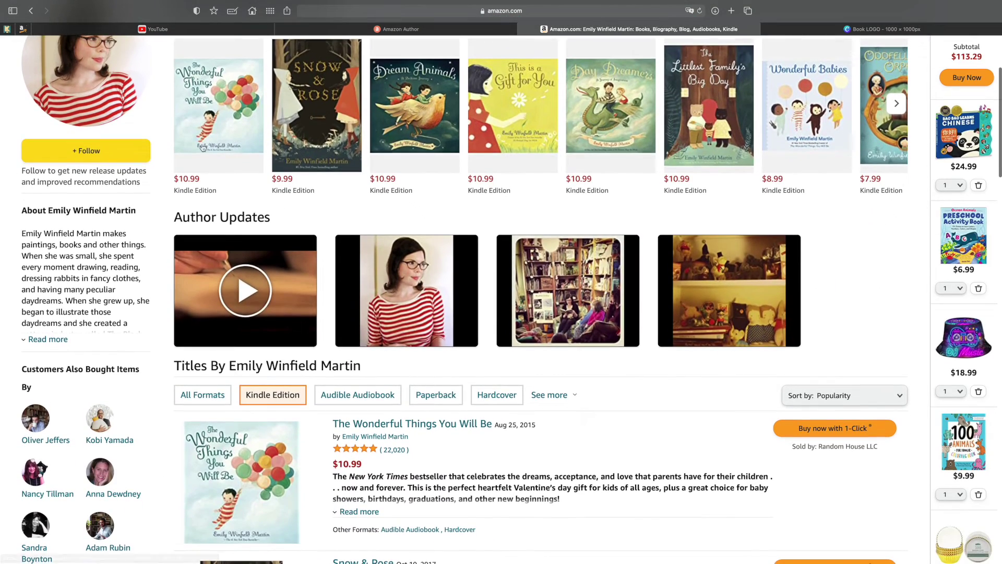
pyautogui.scroll(-3, 118, 313)
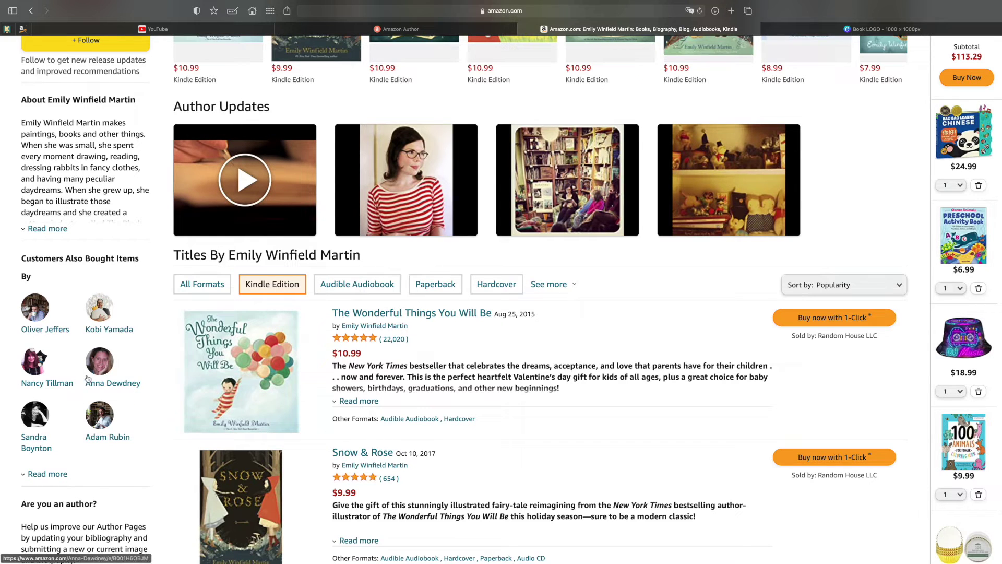
pyautogui.scroll(-1, 130, 249)
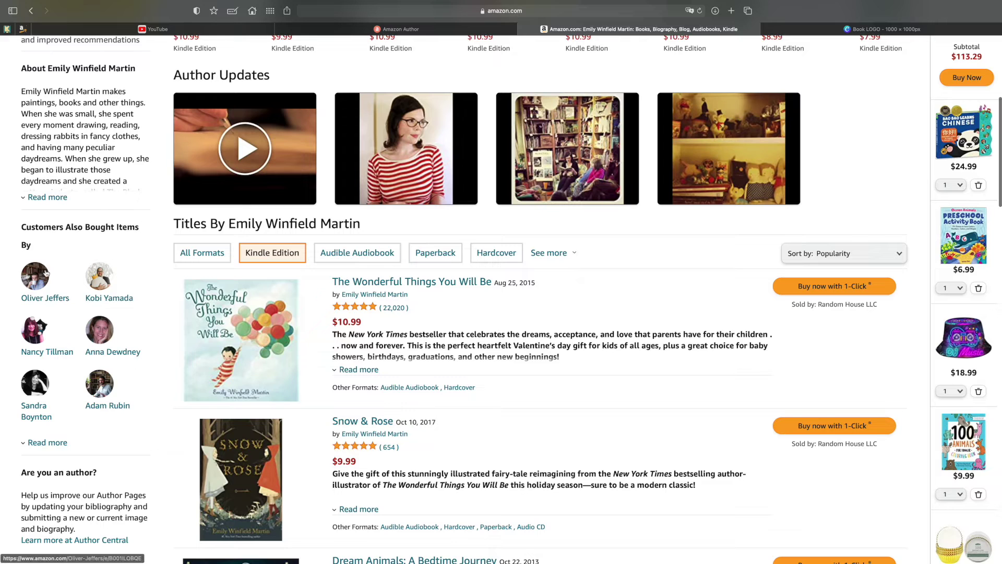
pyautogui.scroll(5, 137, 308)
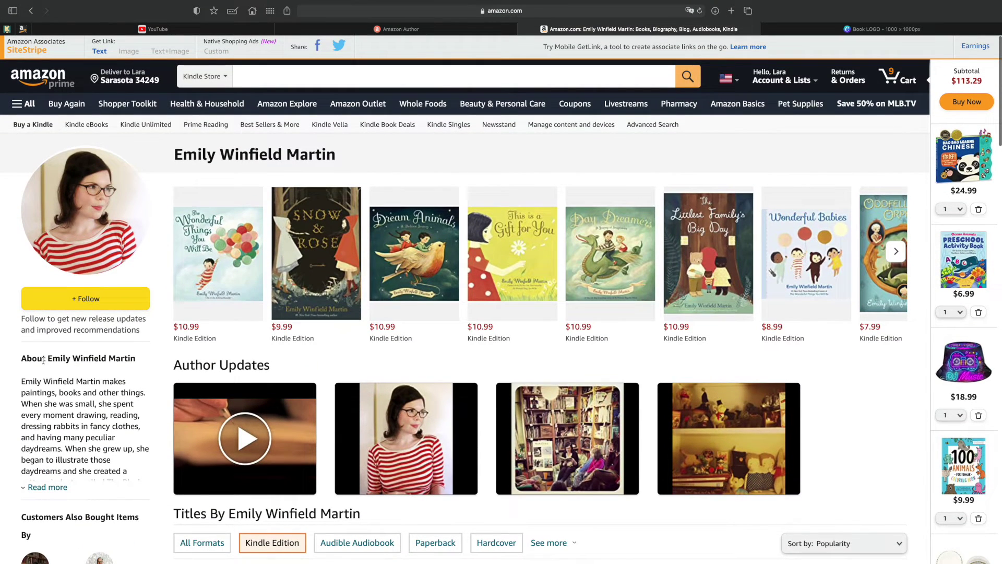
pyautogui.scroll(-8, 44, 359)
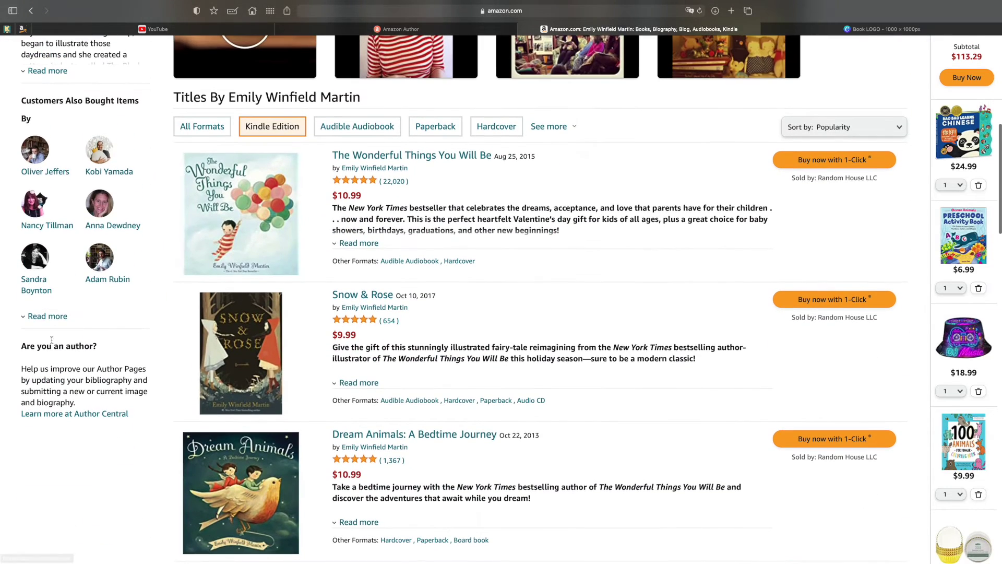
# - Open Oliver Jeffers' author page from the related authors and bring its Author Updates into view
pyautogui.click(50, 173)
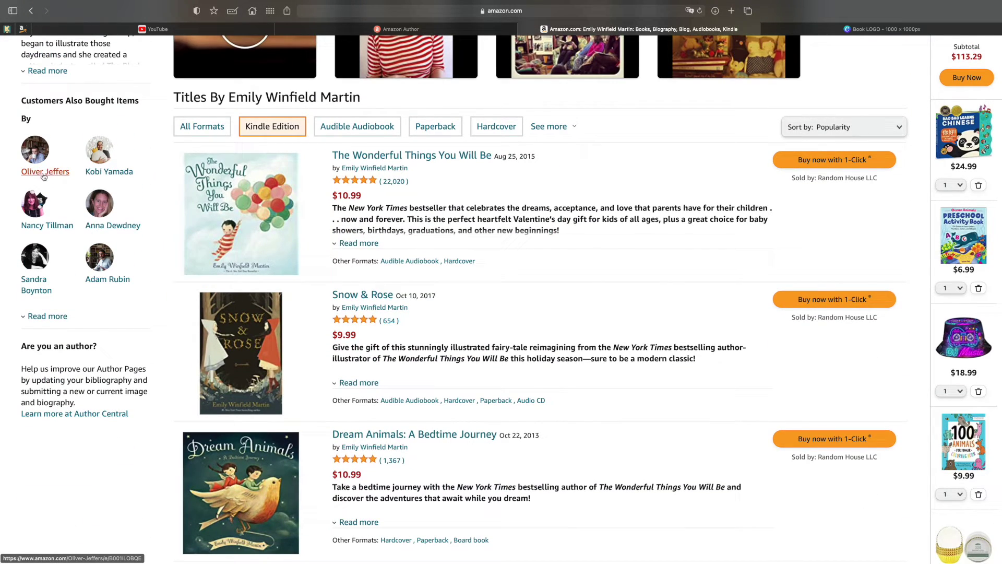
pyautogui.moveTo(229, 199)
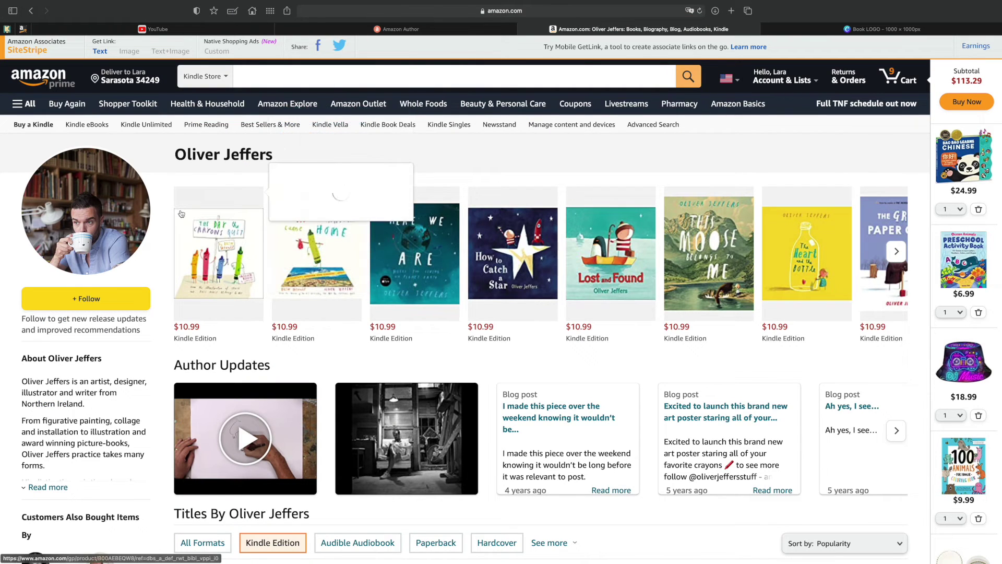
pyautogui.scroll(-3, 181, 209)
pyautogui.scroll(-1, 181, 213)
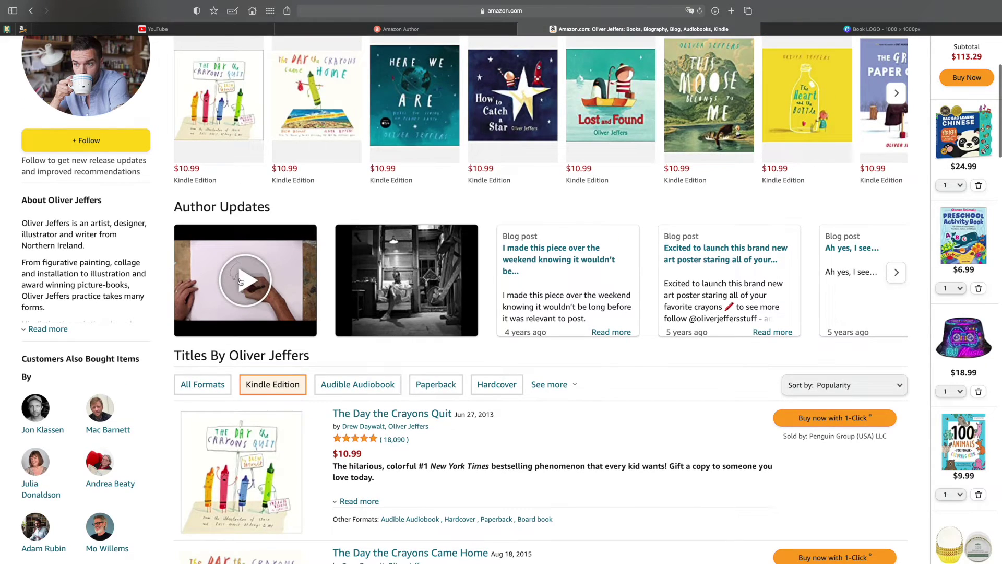
# - Play the drawing video in Author Updates, skip through it to near the end and close it
pyautogui.click(240, 281)
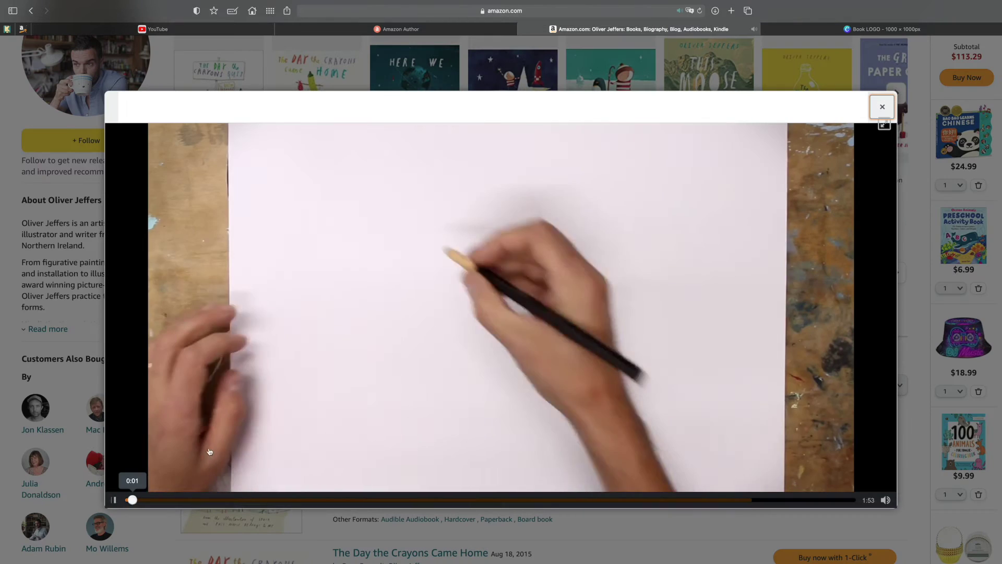
pyautogui.click(196, 500)
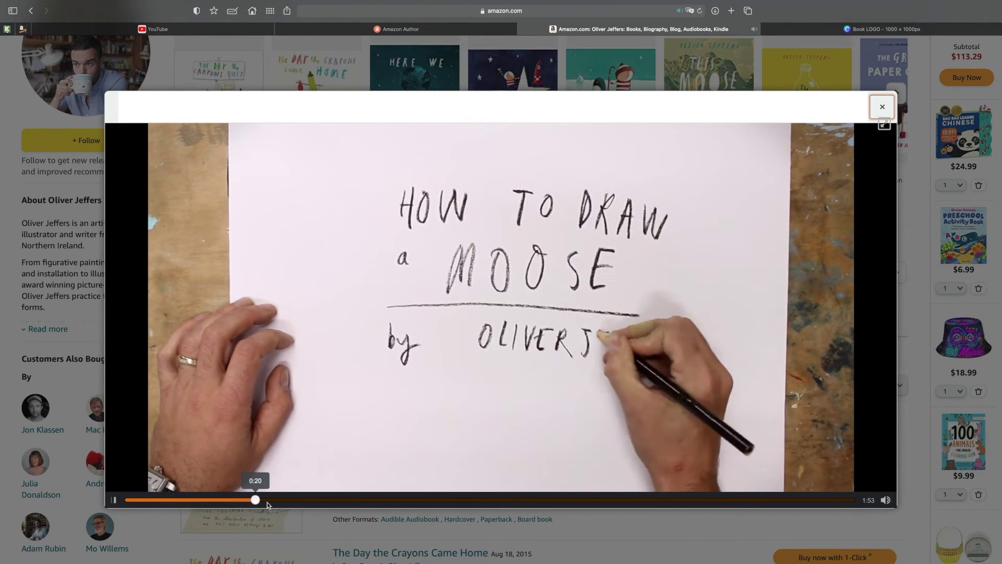
pyautogui.click(507, 500)
pyautogui.click(761, 500)
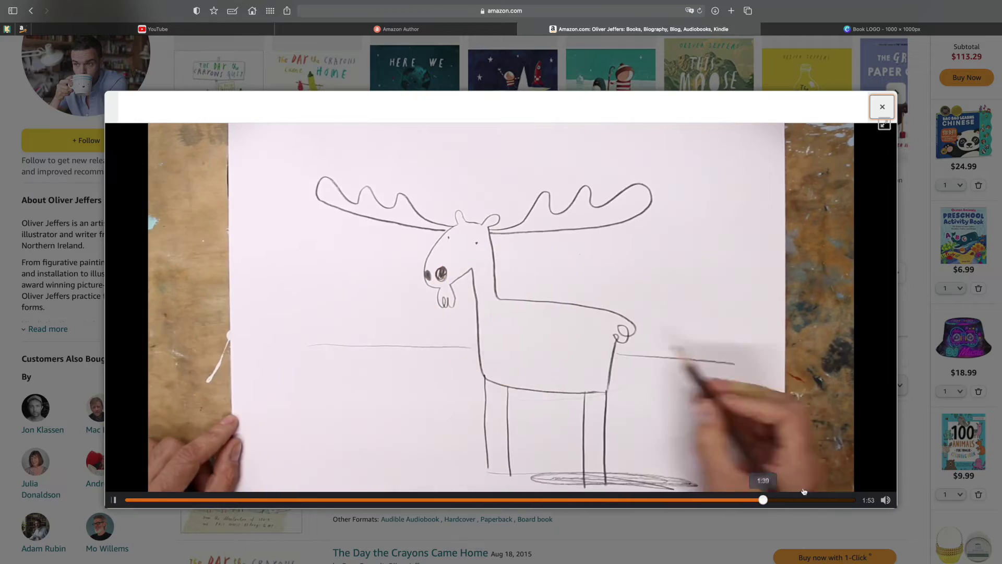
pyautogui.click(882, 107)
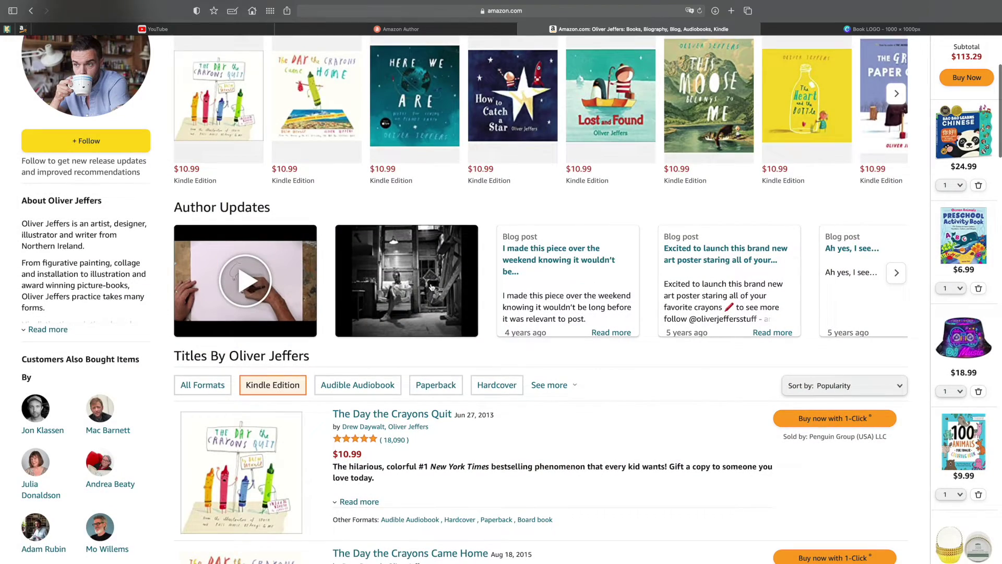
# - Browse through the carousel of Oliver Jeffers' books to the third set of titles
pyautogui.scroll(5, 432, 287)
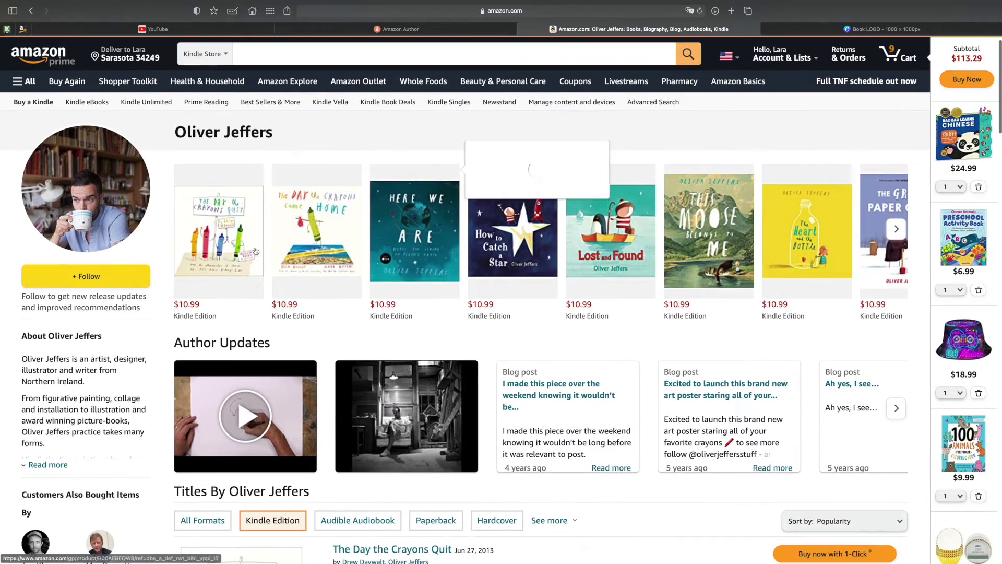
pyautogui.hscroll(10, 253, 240)
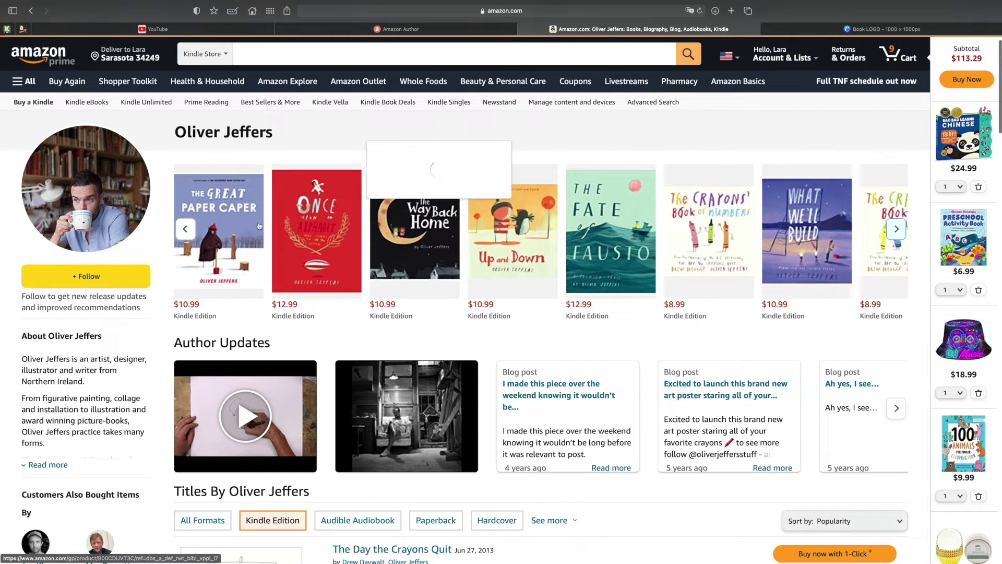
pyautogui.click(896, 230)
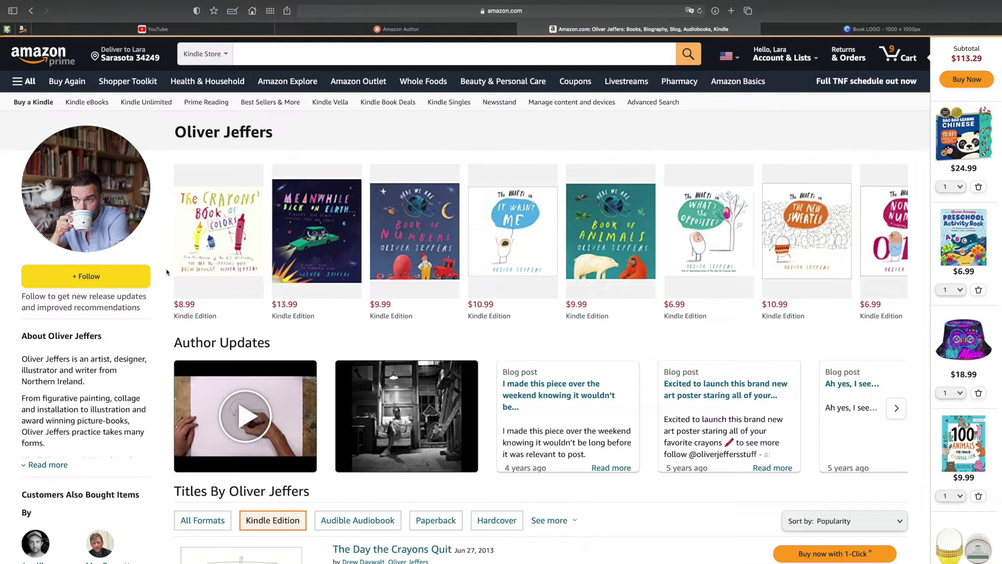
# - Review the layout of Oliver Jeffers' page, including the biography, author updates, related authors and list of titles
pyautogui.scroll(-3, 168, 274)
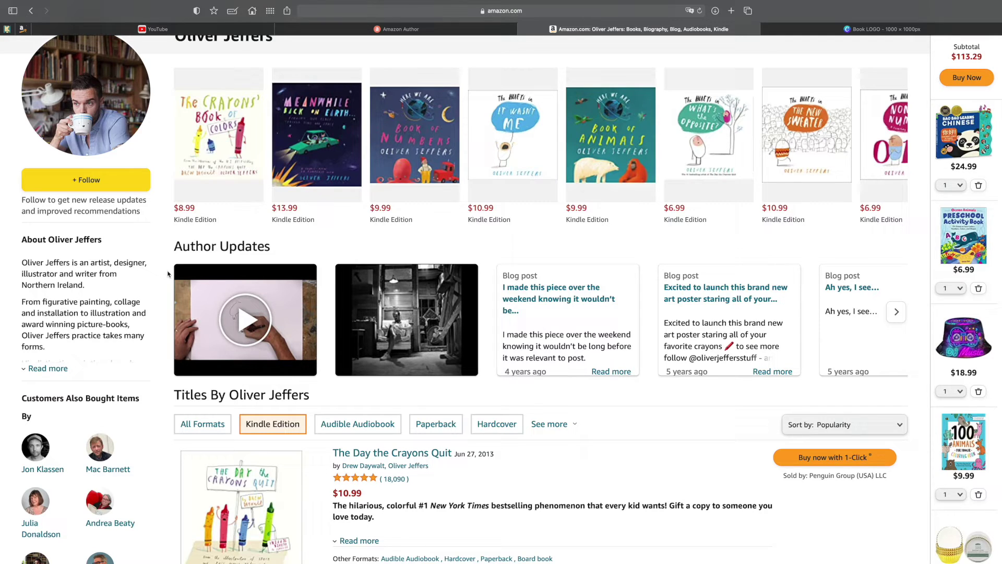
pyautogui.scroll(-4, 168, 274)
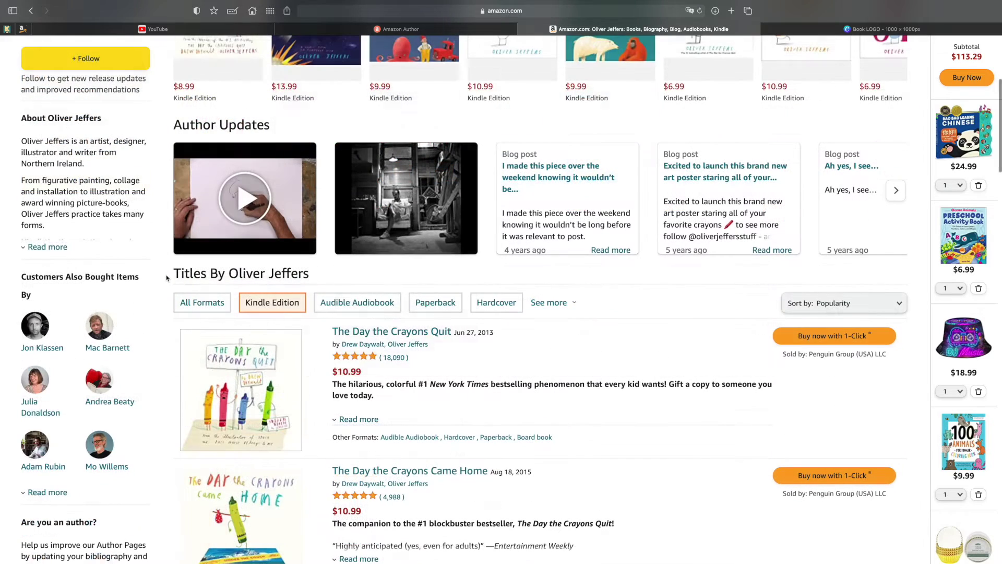
pyautogui.scroll(-2, 167, 277)
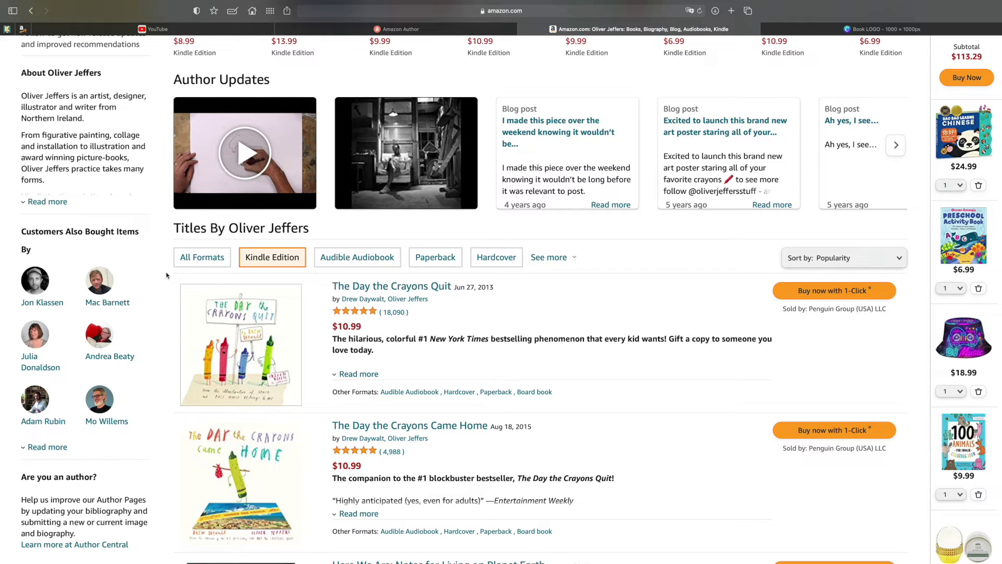
pyautogui.scroll(-2, 166, 275)
pyautogui.scroll(5, 167, 275)
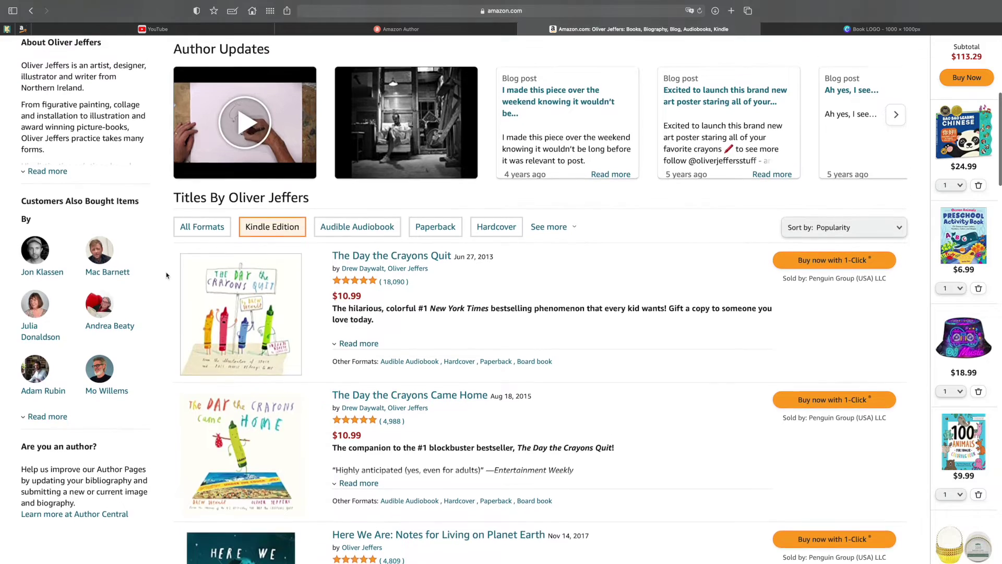
pyautogui.scroll(6, 167, 275)
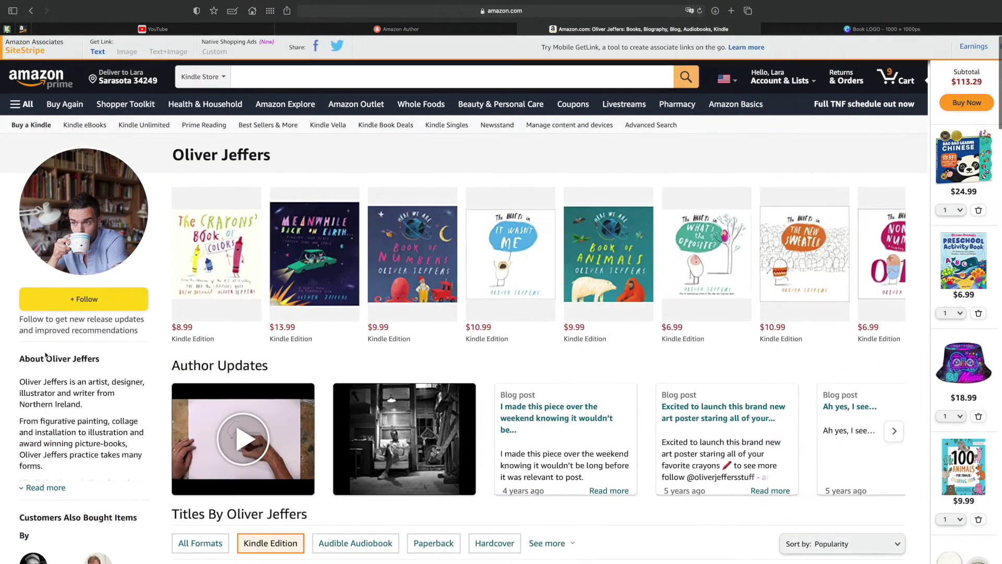
# - Expand the About Oliver Jeffers biography and read it through to the website and social media references
pyautogui.scroll(-3, 20, 303)
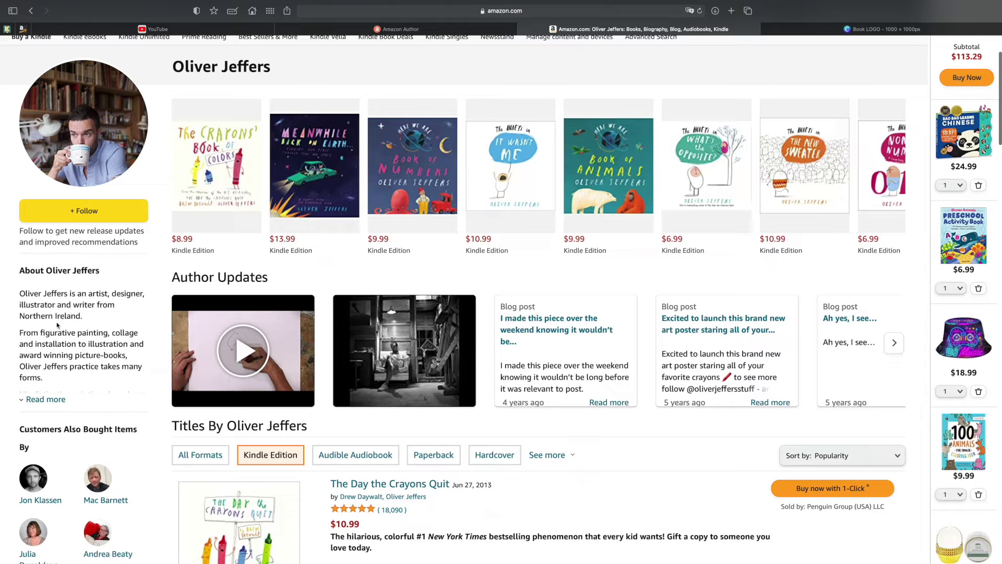
pyautogui.click(46, 399)
pyautogui.scroll(-2, 38, 251)
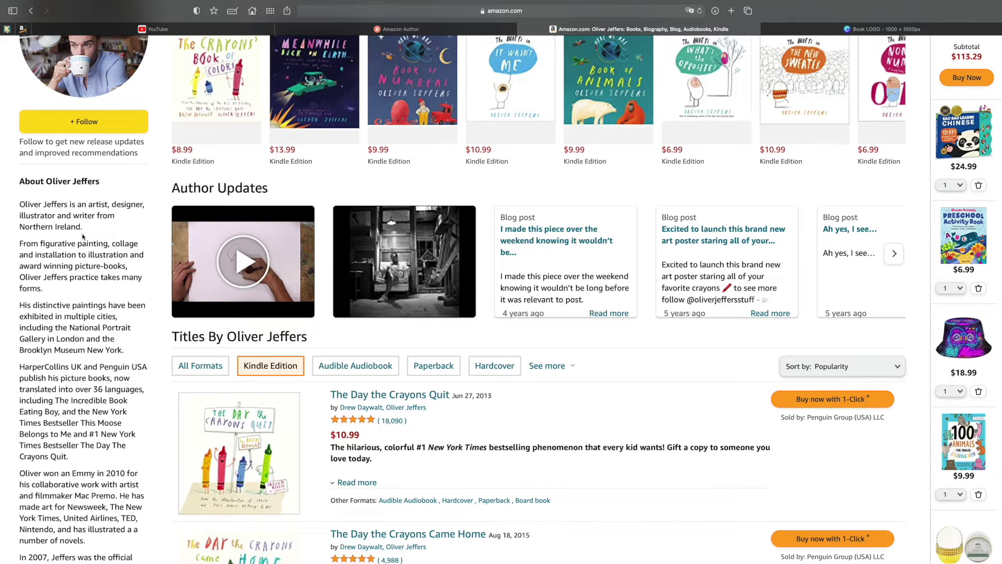
pyautogui.scroll(-1, 71, 228)
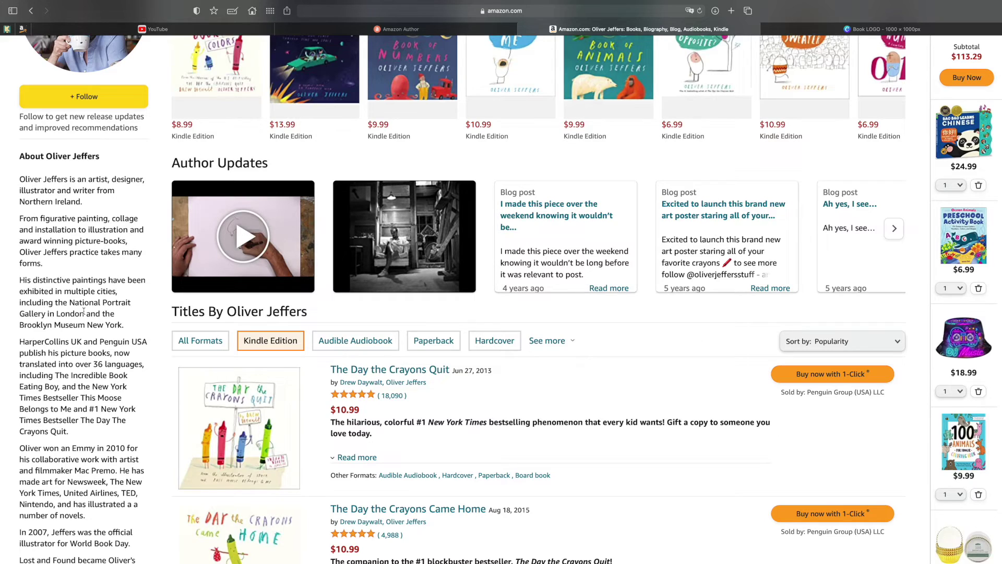
pyautogui.scroll(-3, 83, 312)
pyautogui.scroll(-12, 74, 445)
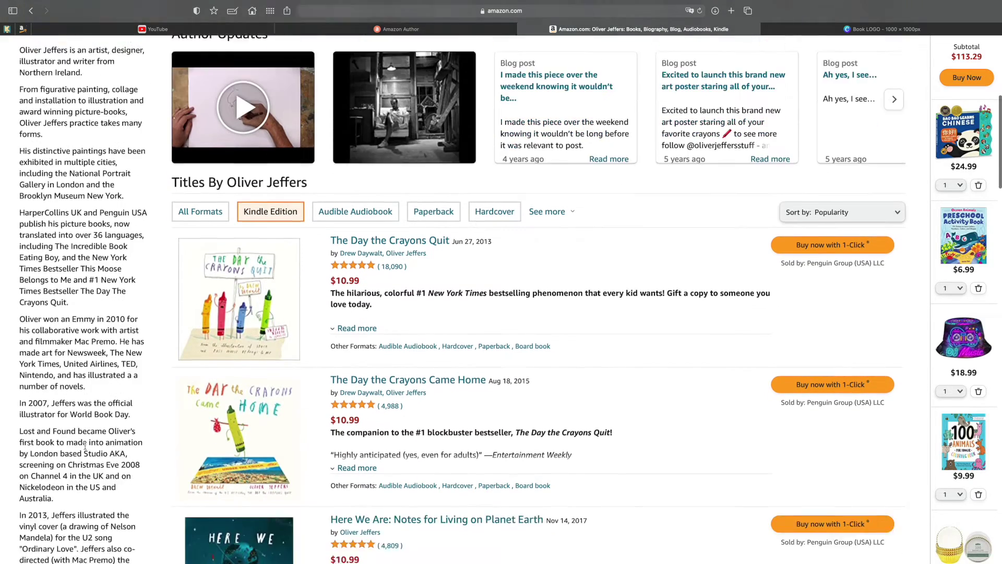
pyautogui.scroll(-3, 86, 449)
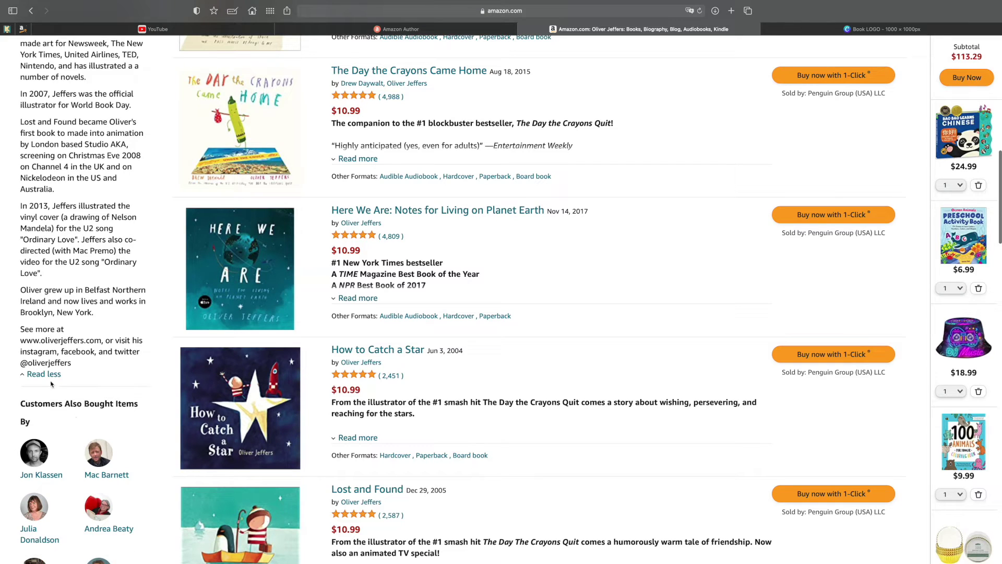
pyautogui.scroll(15, 67, 365)
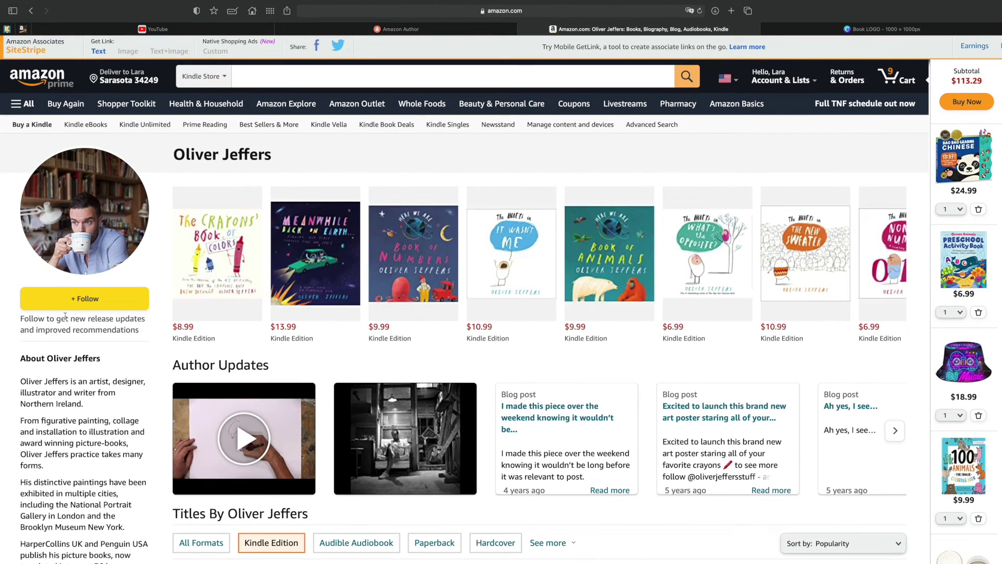
# - Show the next set of books in Oliver Jeffers' carousel and look over the titles
pyautogui.scroll(-3, 65, 315)
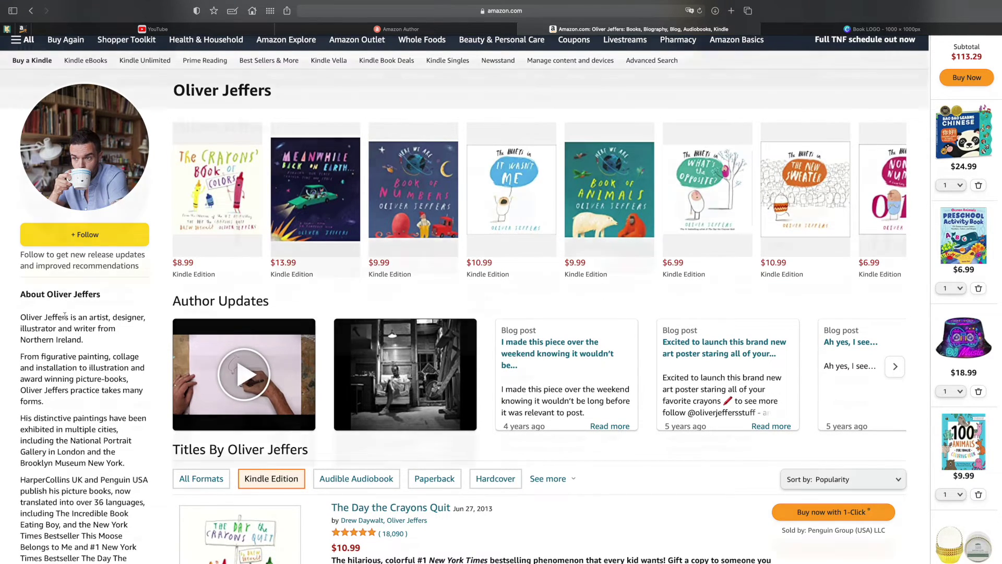
pyautogui.scroll(2, 64, 316)
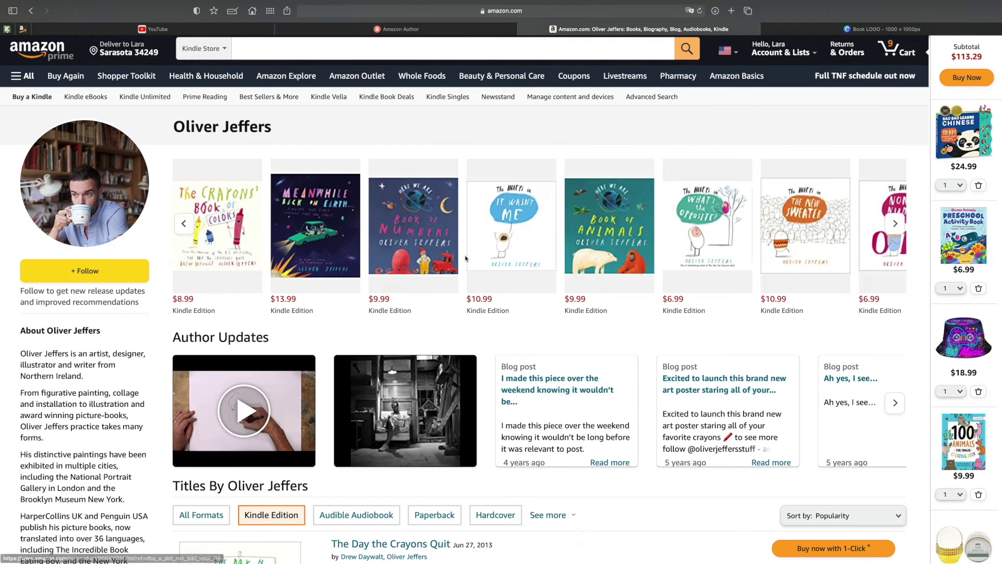
pyautogui.click(894, 225)
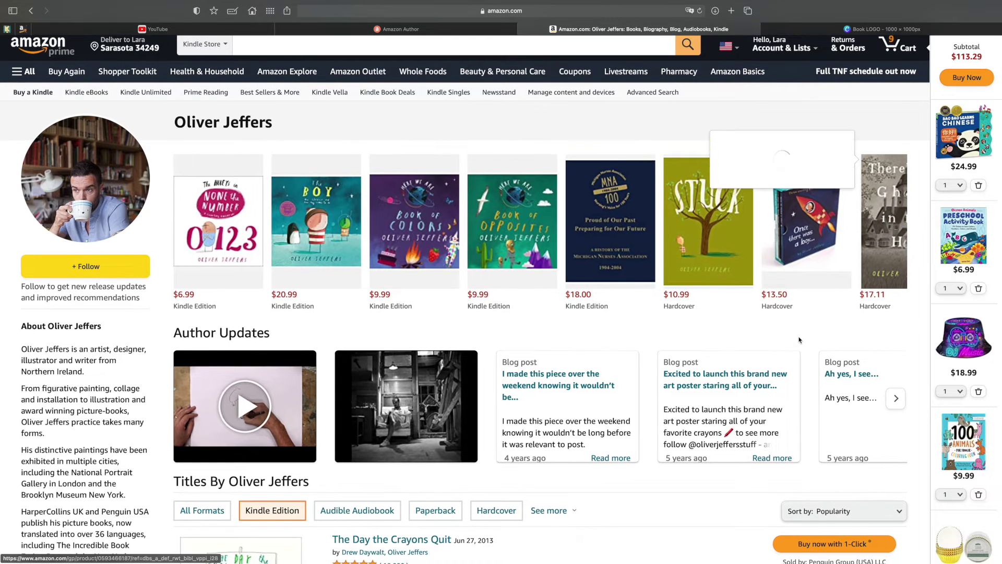
pyautogui.scroll(-1, 798, 339)
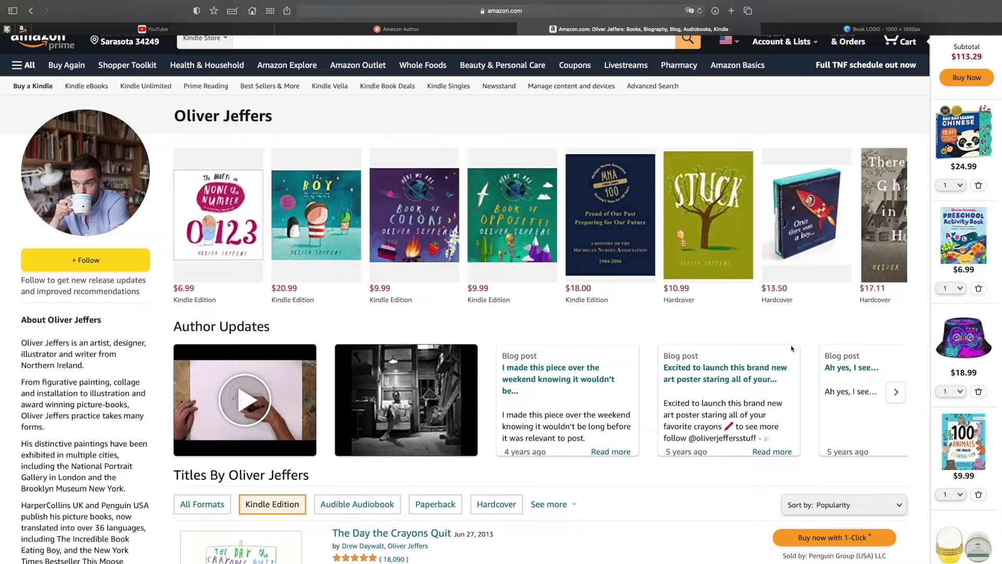
pyautogui.scroll(1, 334, 315)
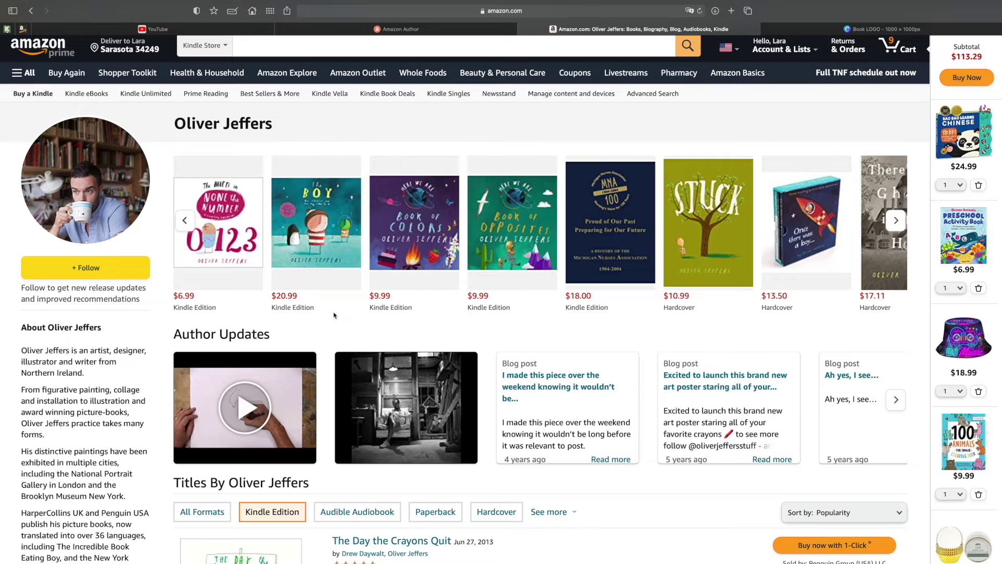
# - Search Amazon for "children activity books"
pyautogui.scroll(-1, 334, 315)
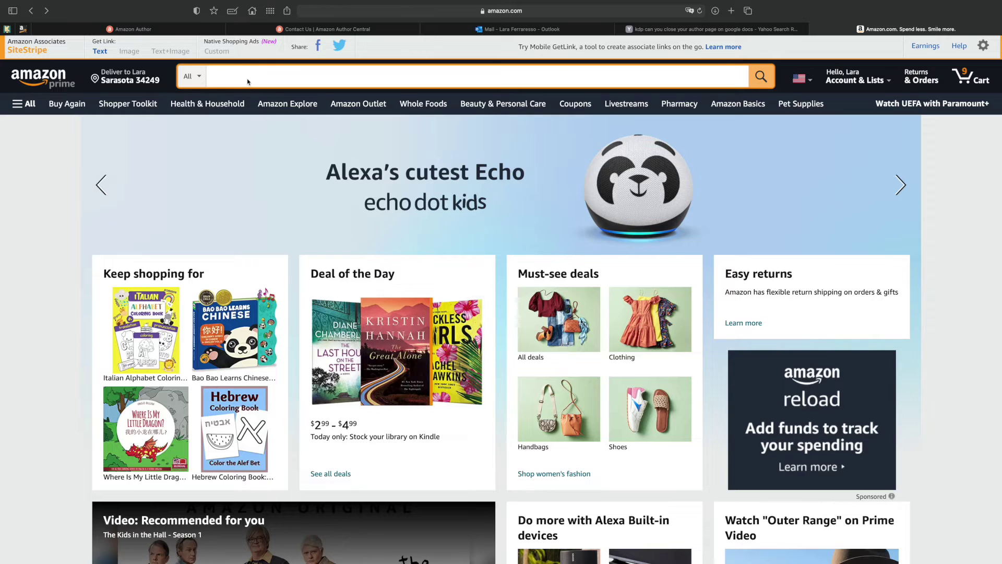
pyautogui.write('children a')
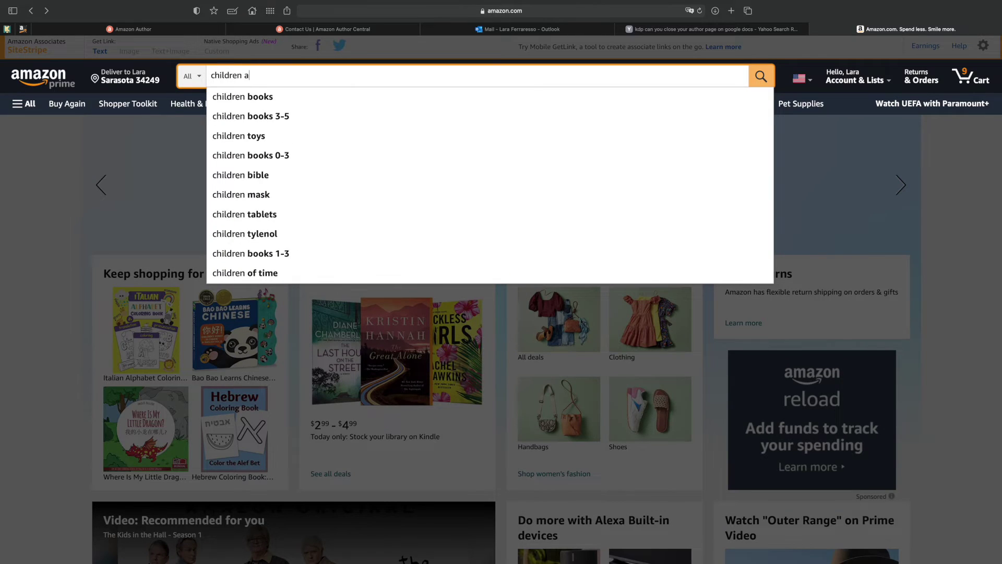
pyautogui.write('ctivity book')
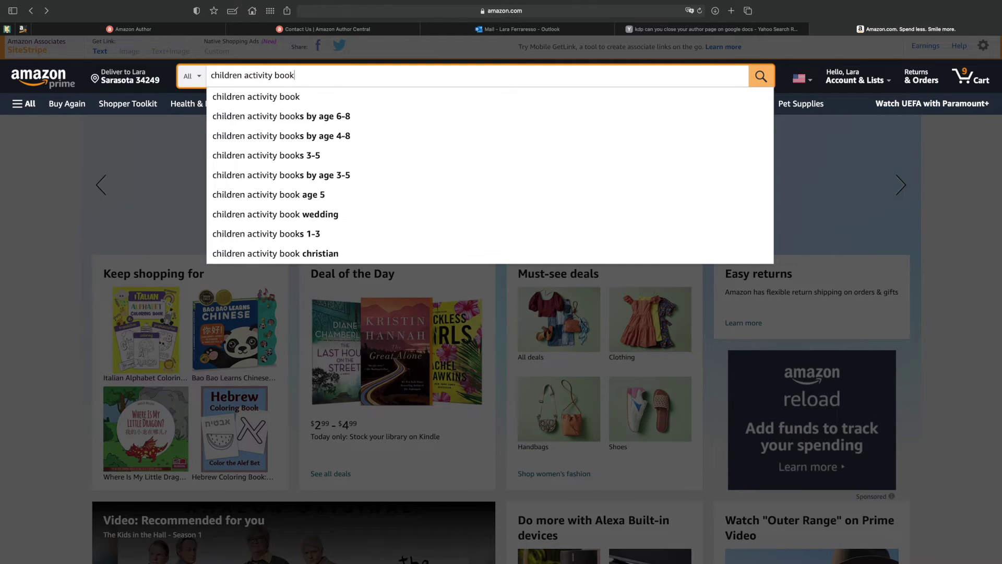
pyautogui.write('s')
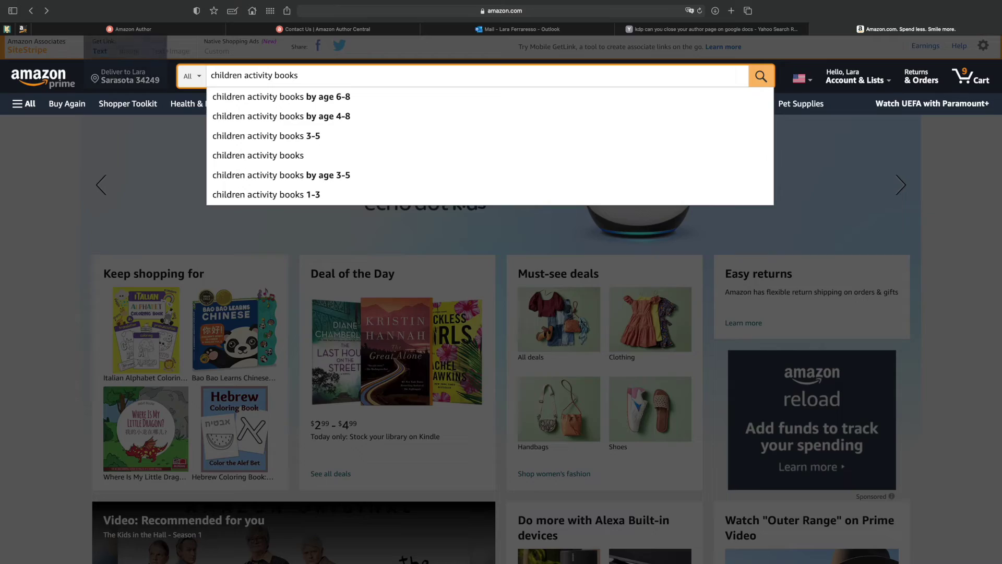
pyautogui.press('Return')
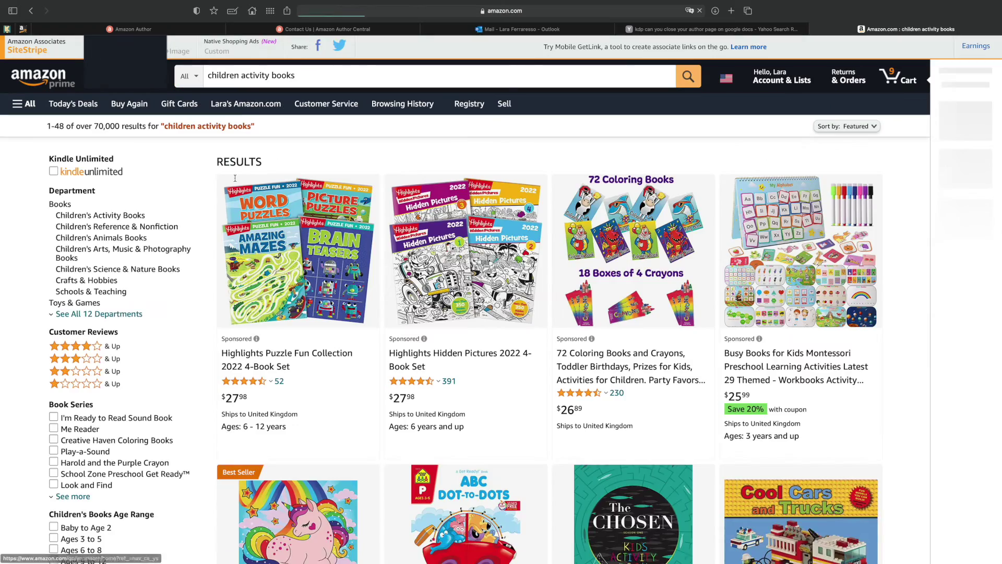
# - Browse the activity book results and open the author page for Ocean Animals Preschool Activity Book
pyautogui.scroll(-8, 412, 270)
pyautogui.scroll(-15, 412, 270)
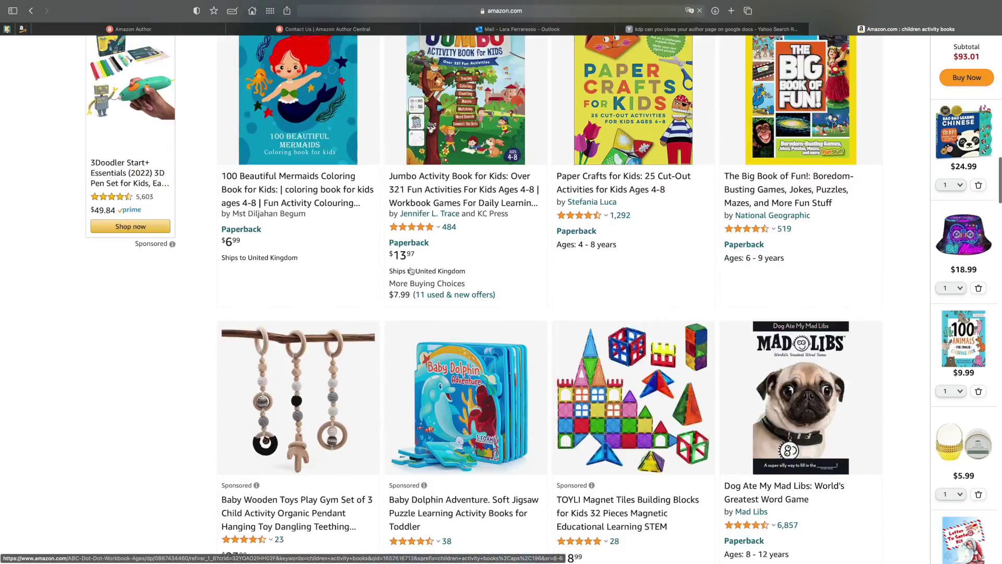
pyautogui.scroll(-12, 411, 270)
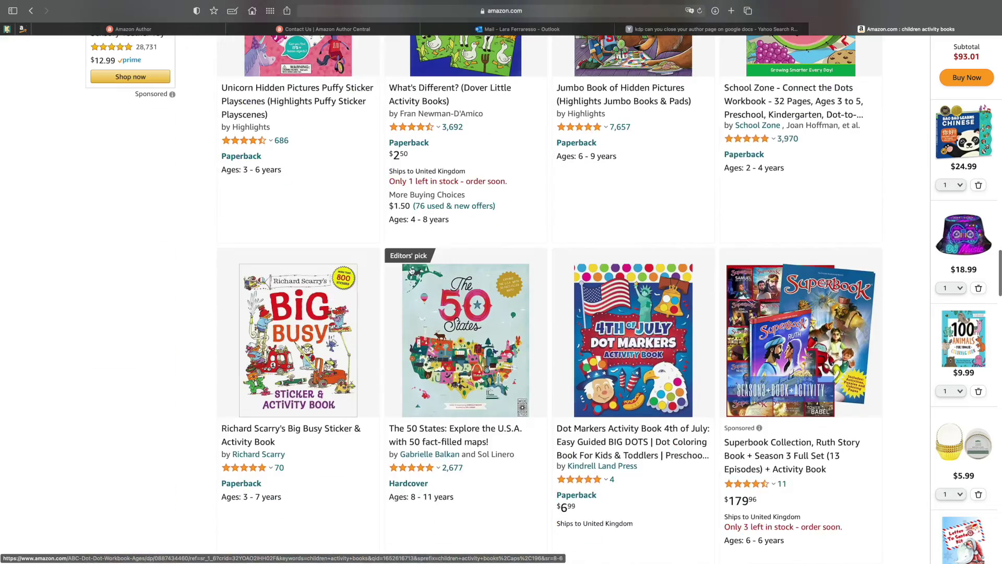
pyautogui.scroll(2, 412, 270)
pyautogui.scroll(-20, 411, 270)
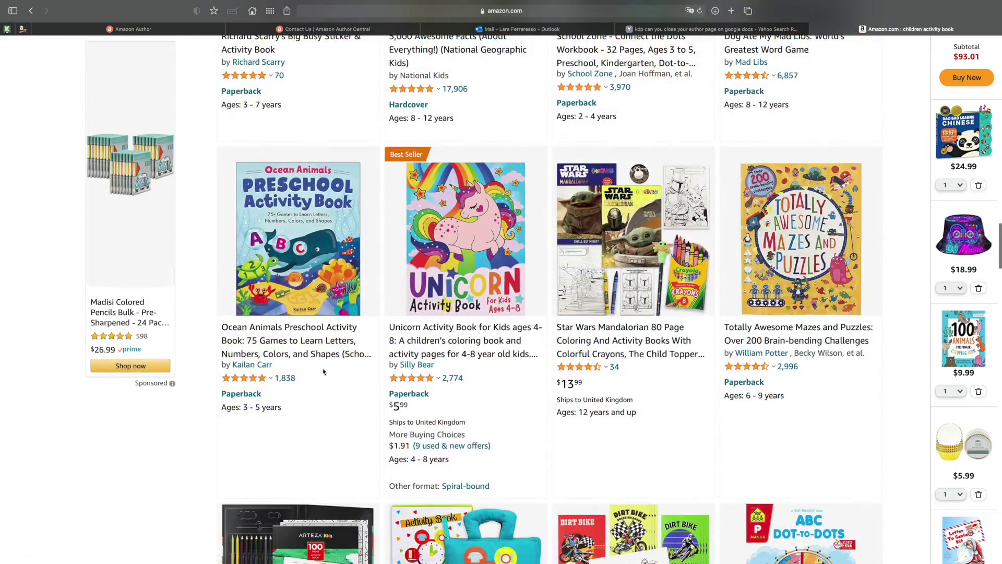
pyautogui.click(263, 368)
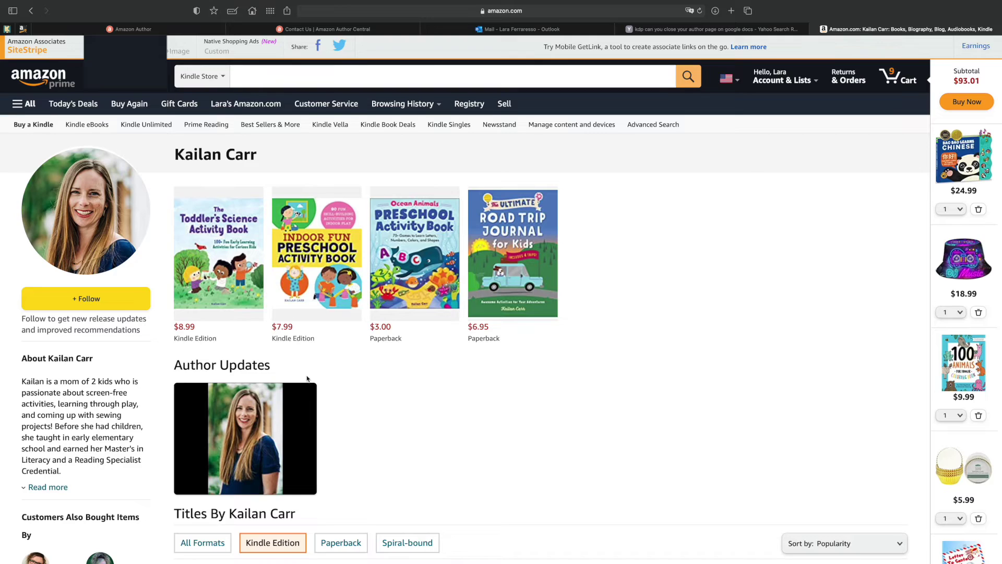
# - Look over the activity book author's photo and titles, and expand the full biography to read it
pyautogui.scroll(-2, 307, 378)
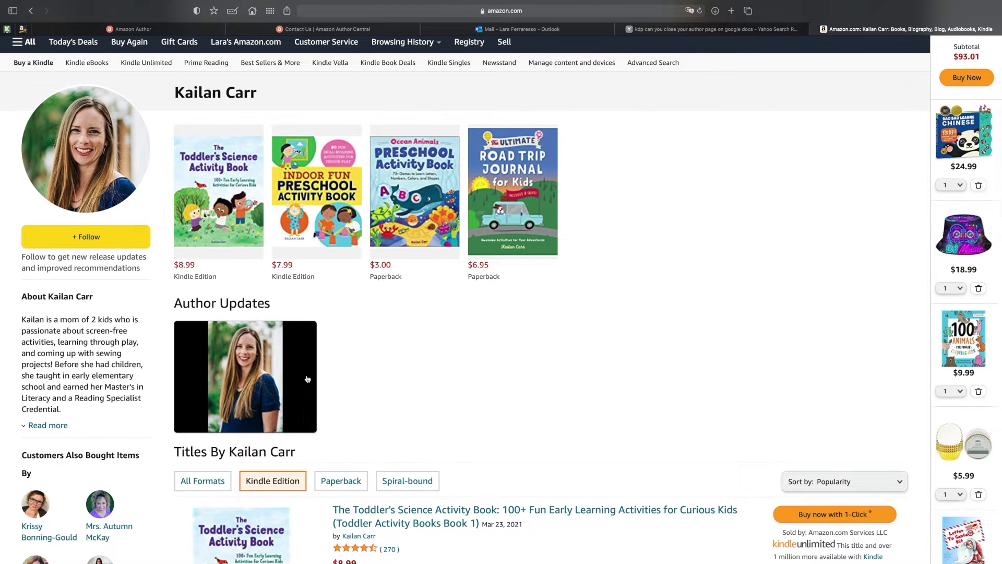
pyautogui.moveTo(478, 198)
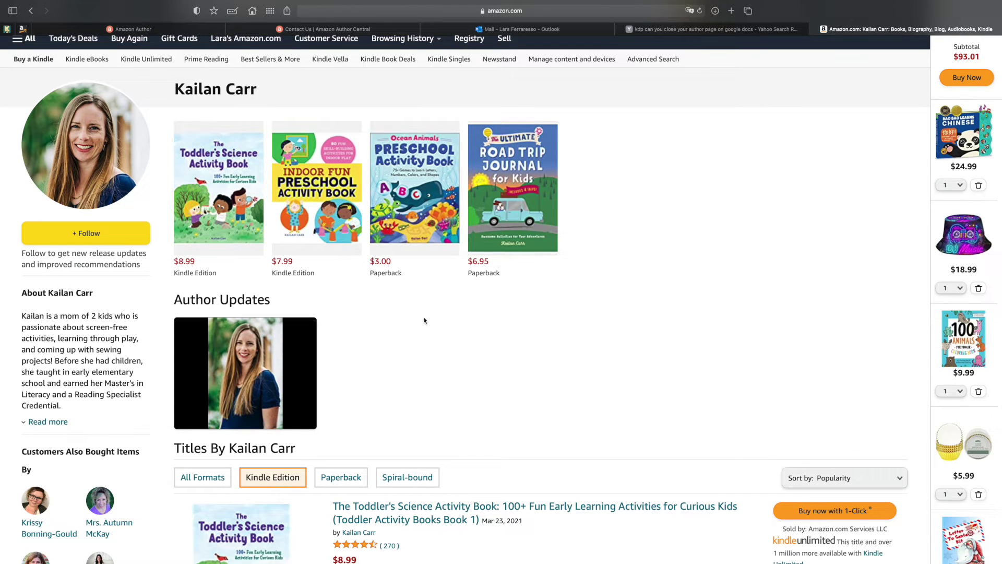
pyautogui.scroll(-2, 134, 331)
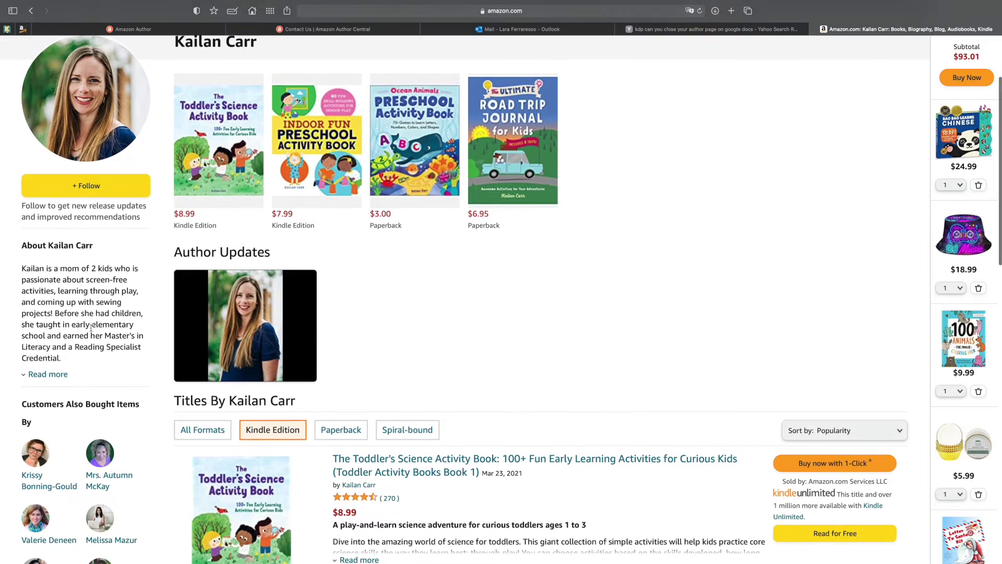
pyautogui.click(48, 373)
pyautogui.scroll(-1, 135, 272)
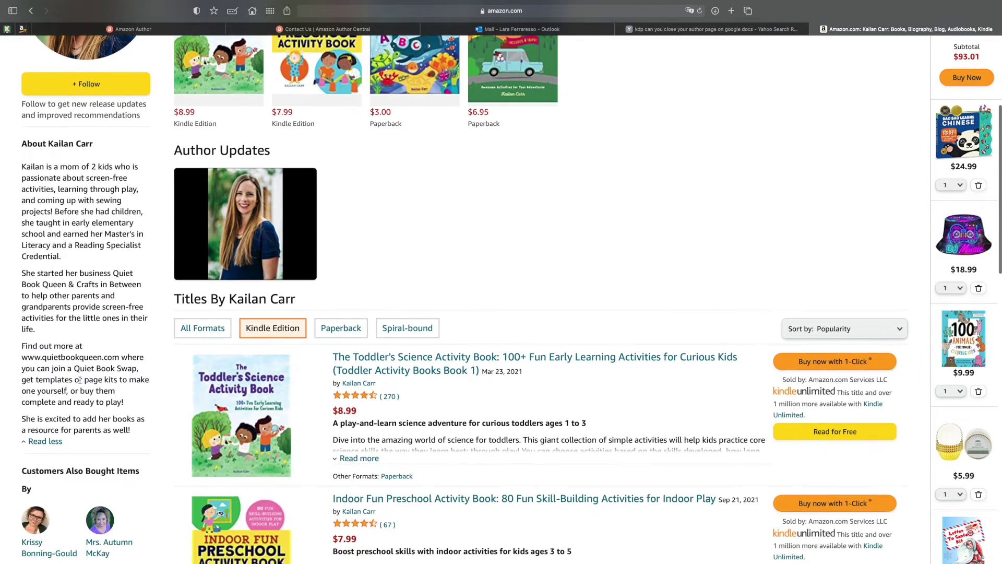
pyautogui.scroll(-2, 54, 284)
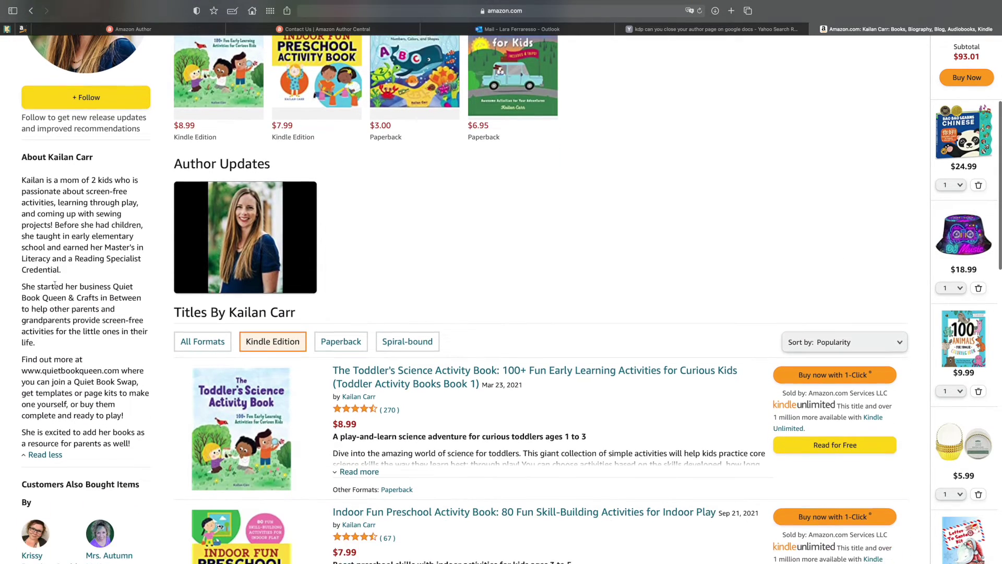
pyautogui.scroll(1, 97, 313)
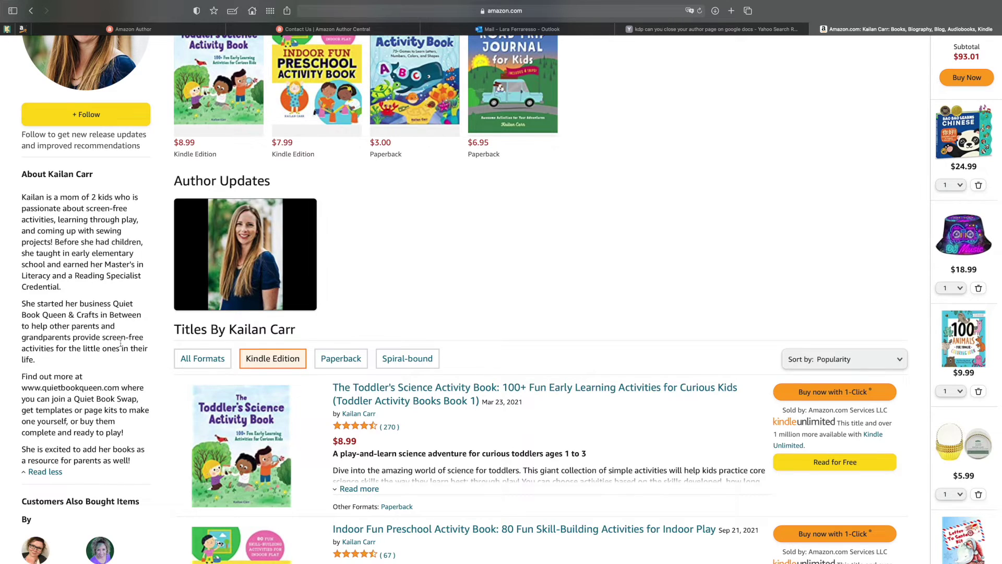
pyautogui.scroll(-1, 139, 295)
pyautogui.moveTo(21, 387); pyautogui.dragTo(122, 387)
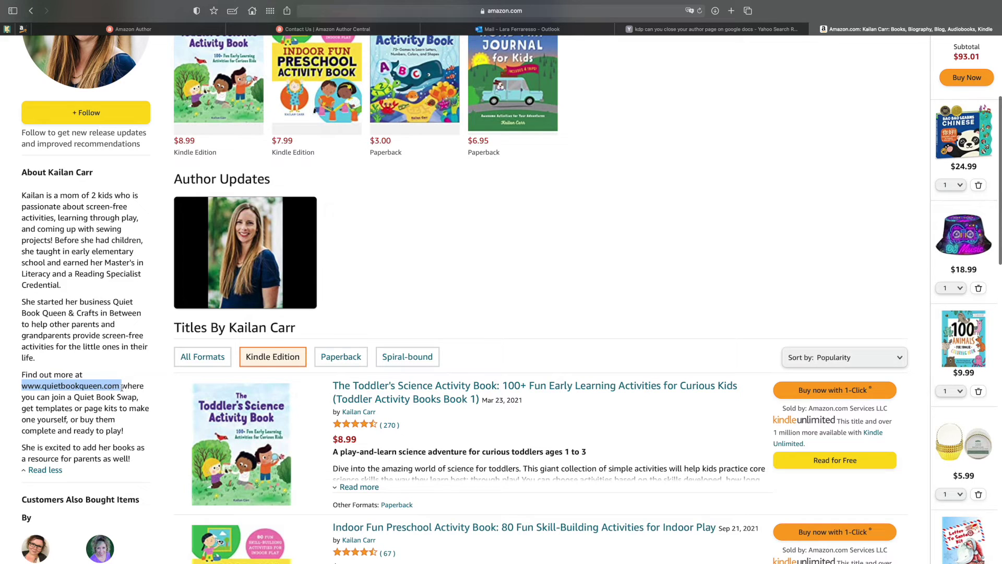
pyautogui.click(148, 373)
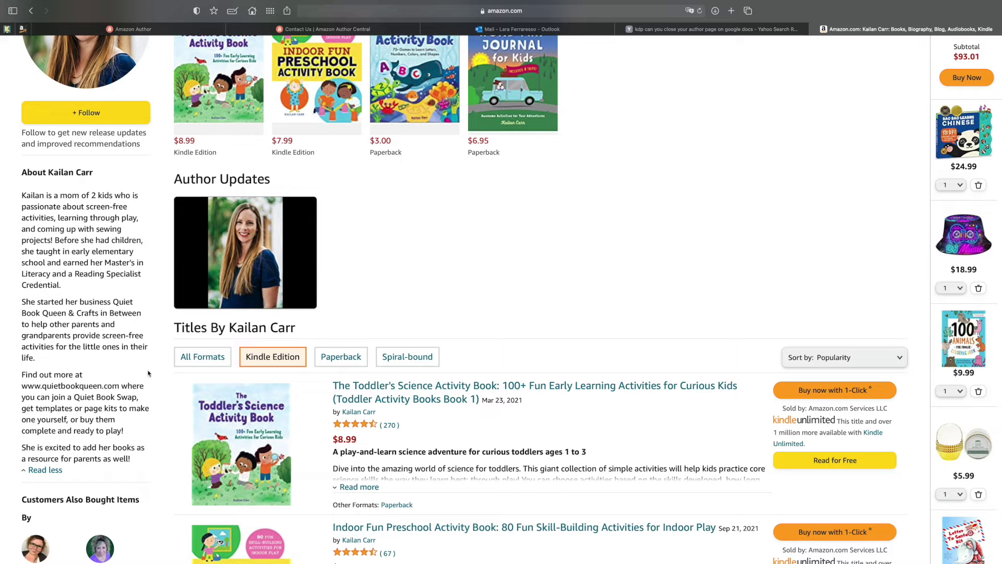
# - Review the rest of the activity book author's page, including the related authors, titles list, author updates and profile photo
pyautogui.scroll(2, 149, 374)
pyautogui.scroll(-8, 149, 373)
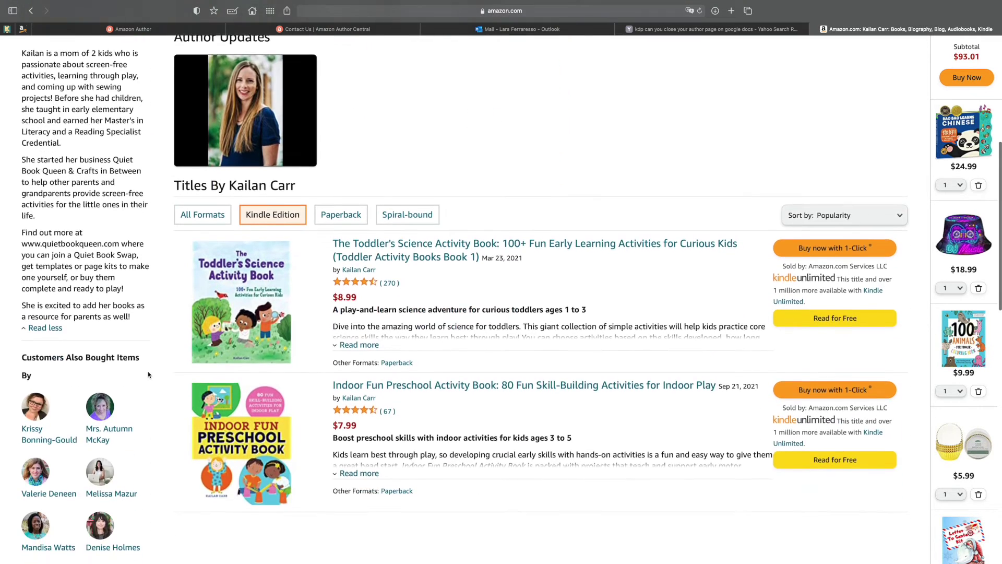
pyautogui.scroll(1, 148, 374)
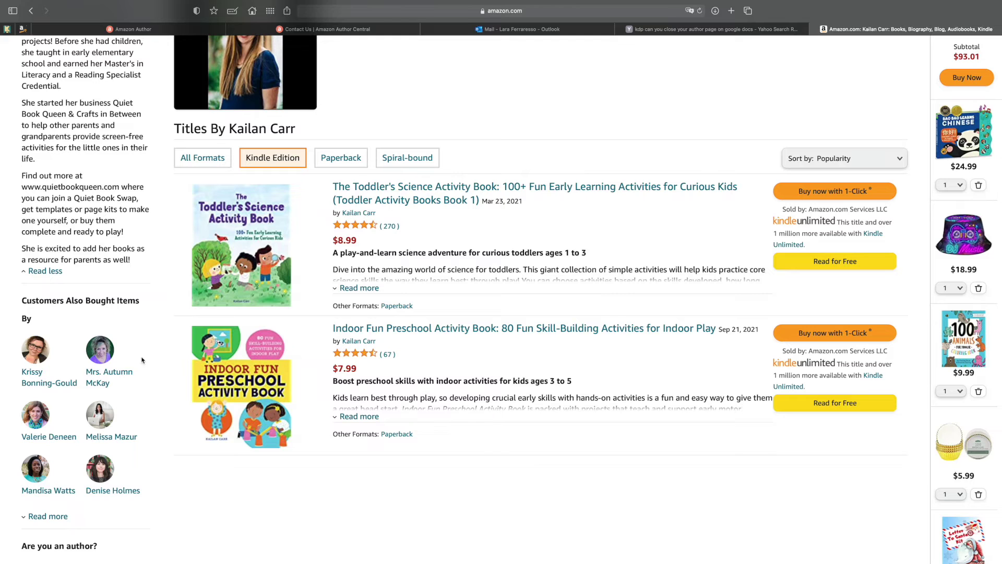
pyautogui.scroll(5, 66, 167)
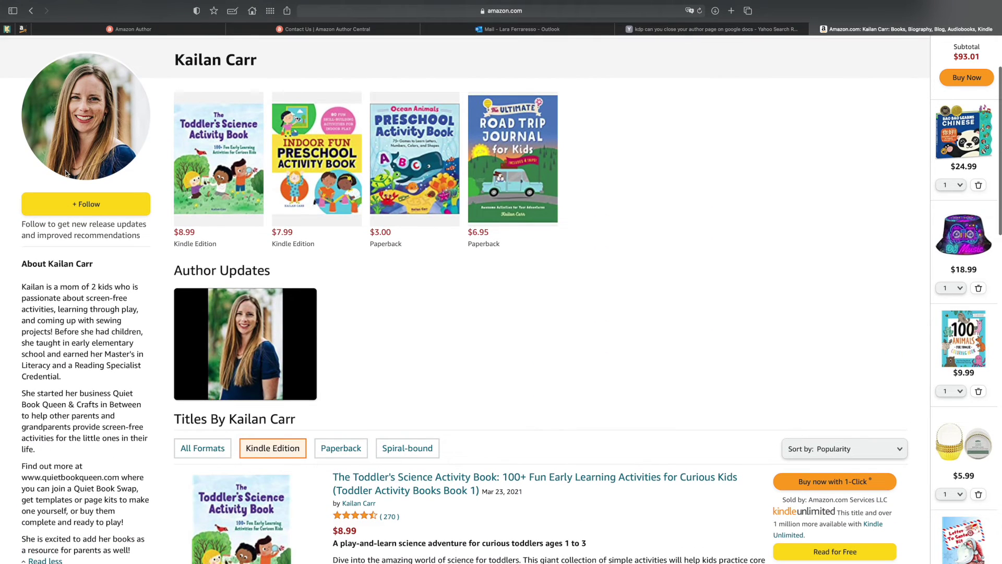
pyautogui.scroll(-1, 162, 258)
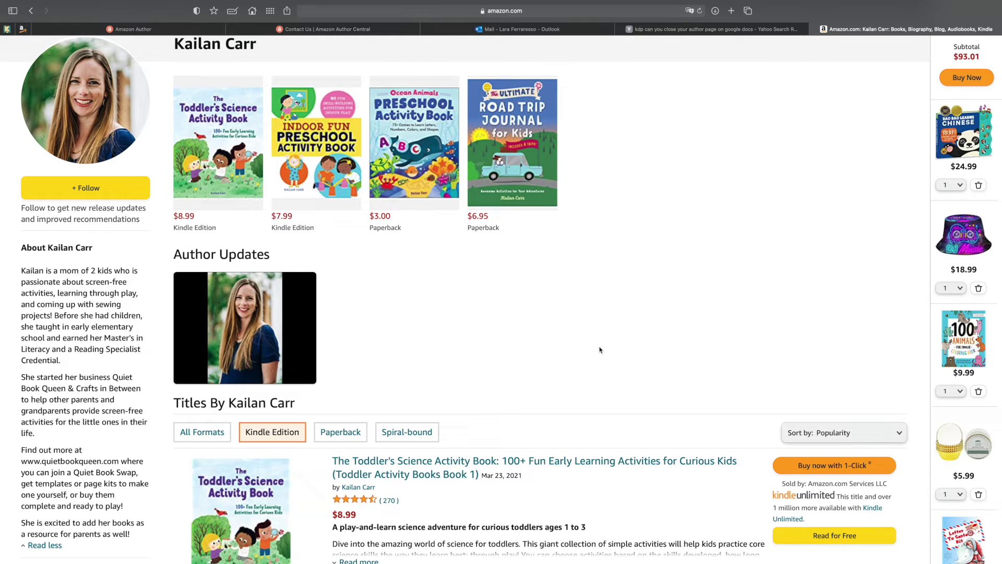
pyautogui.scroll(-6, 600, 350)
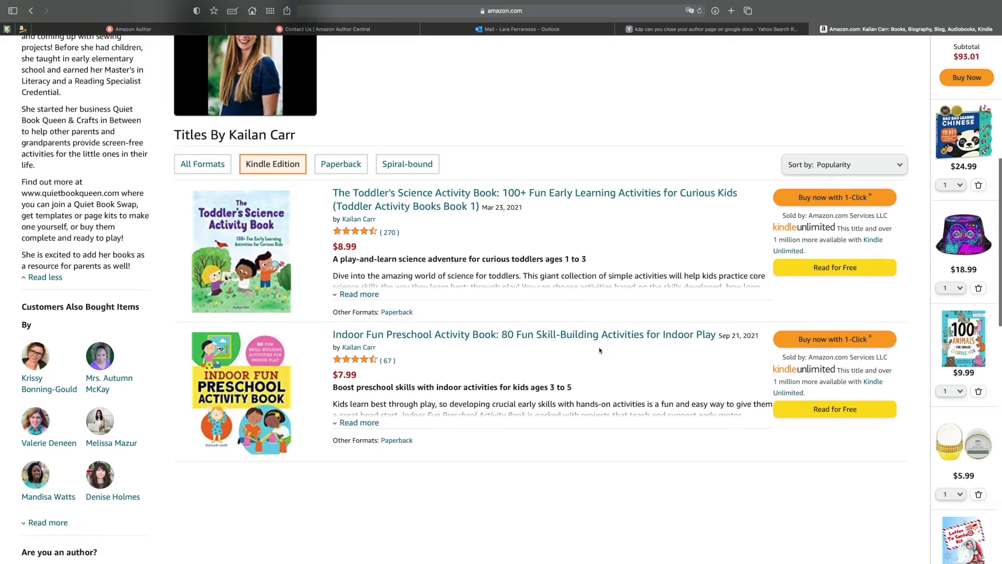
pyautogui.scroll(4, 600, 350)
pyautogui.scroll(3, 599, 349)
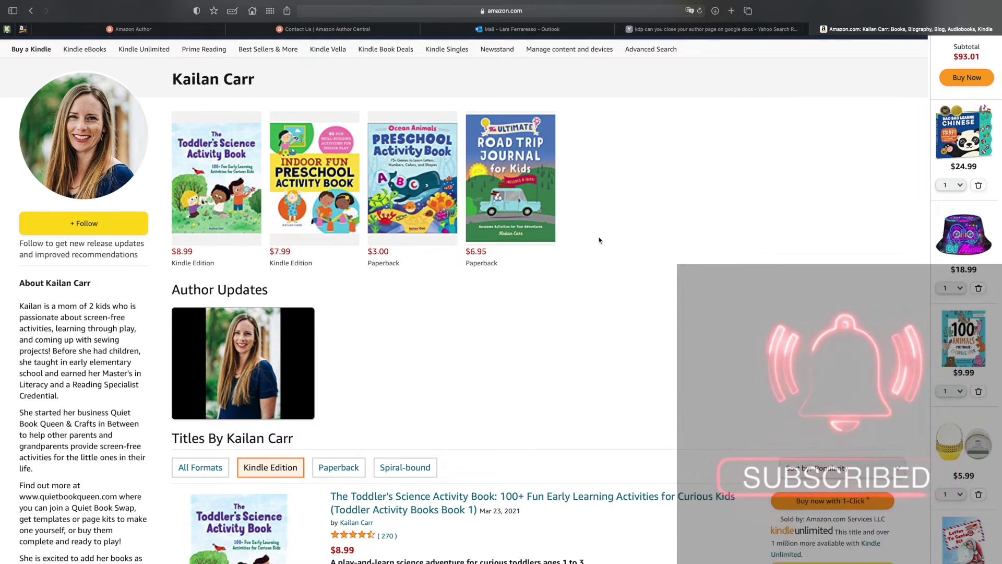
pyautogui.scroll(1, 599, 235)
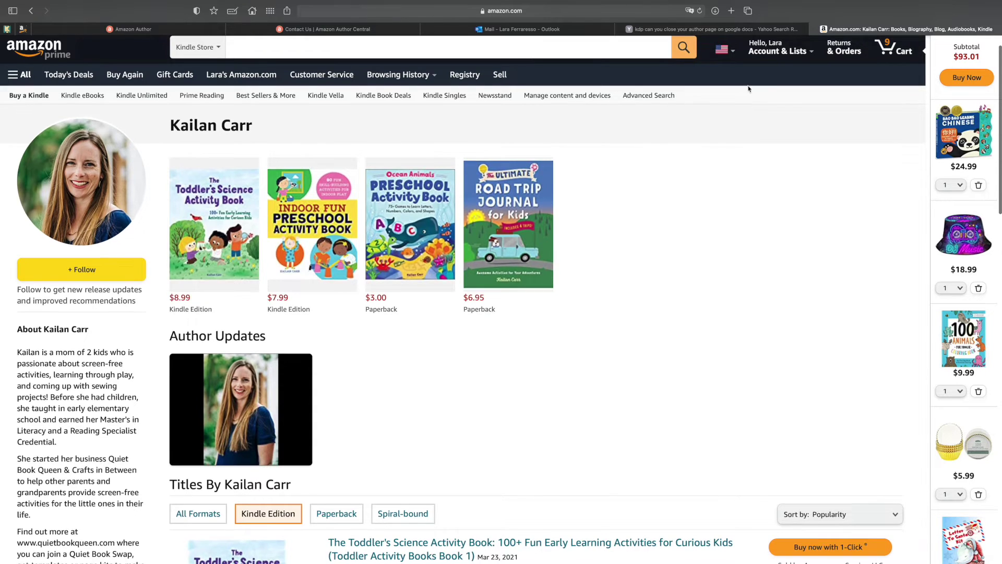
# - Preview the Cute Frog With Mushroom Hat notebook, look through its lined pages and illustrated corners, and close the sample
pyautogui.moveTo(791, 56)
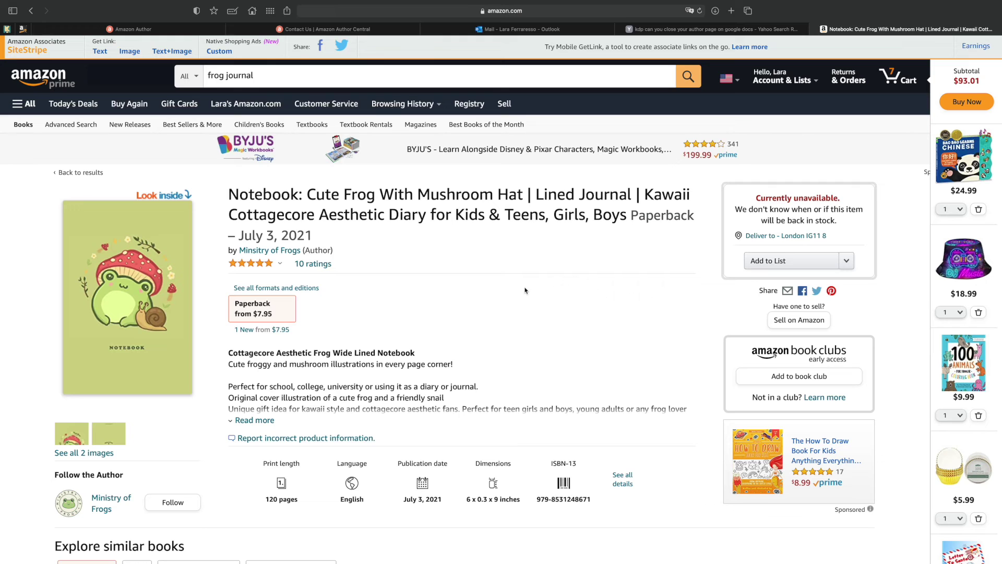
pyautogui.click(182, 196)
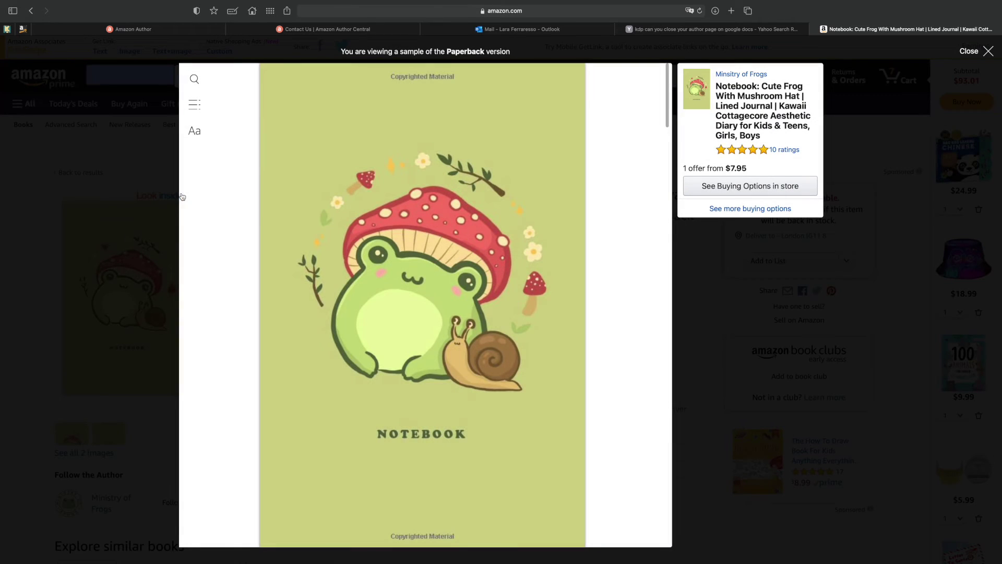
pyautogui.scroll(-15, 451, 259)
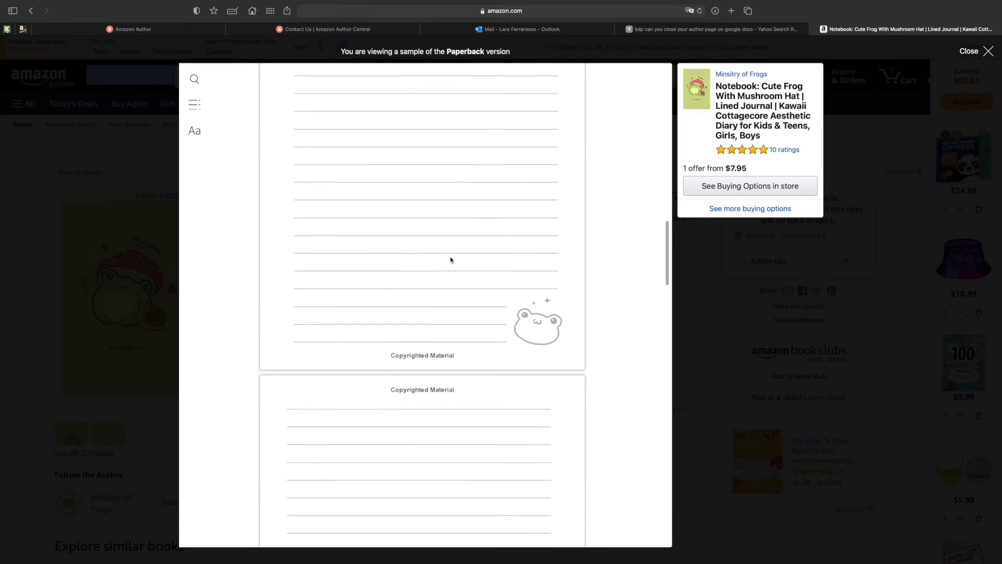
pyautogui.scroll(-7, 451, 259)
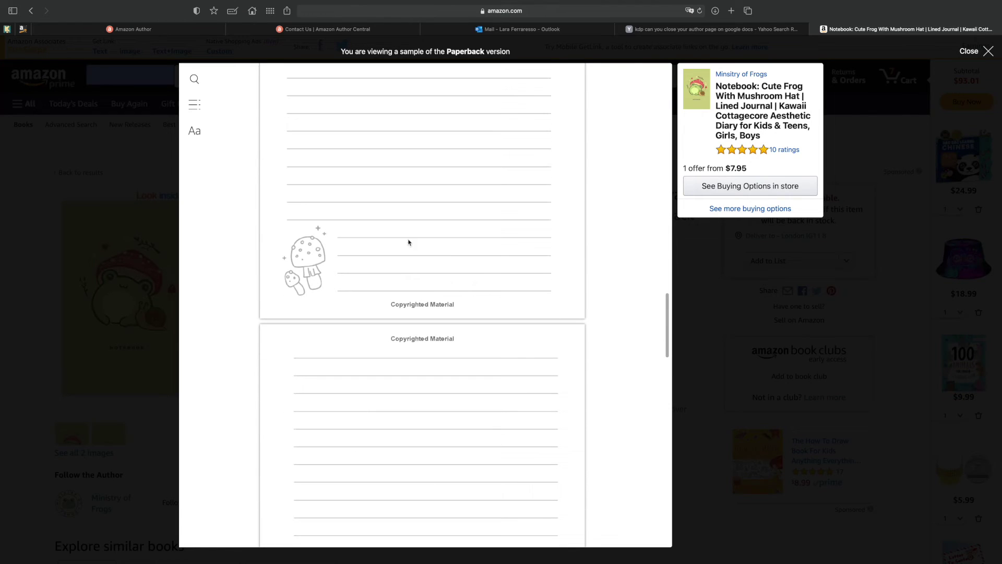
pyautogui.scroll(-7, 347, 302)
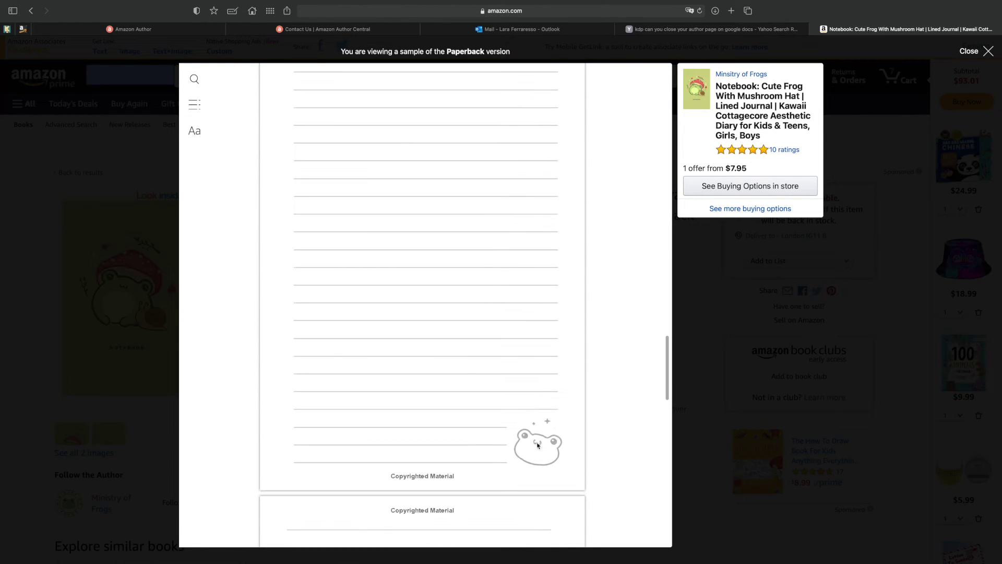
pyautogui.scroll(-5, 540, 451)
pyautogui.scroll(20, 540, 434)
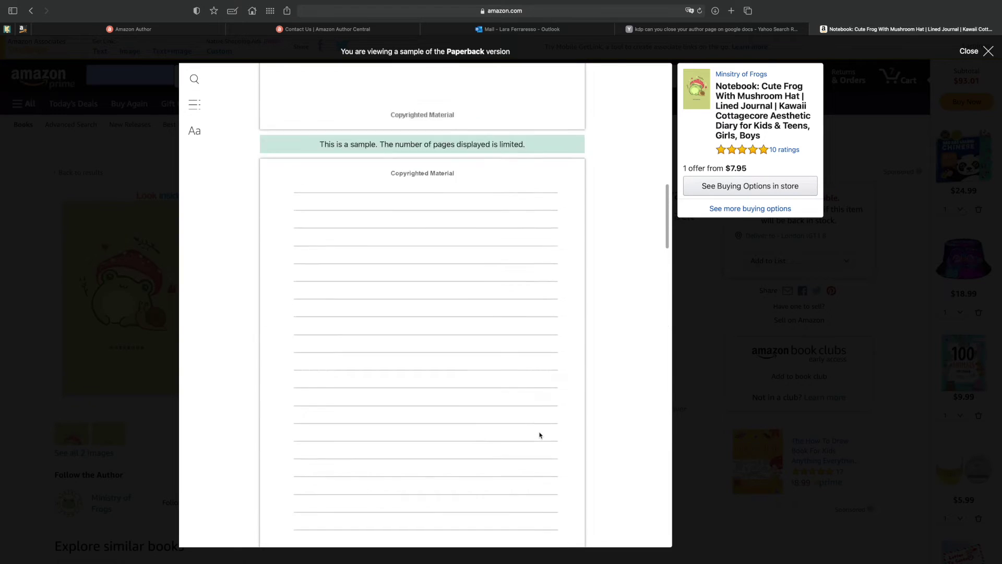
pyautogui.scroll(8, 539, 432)
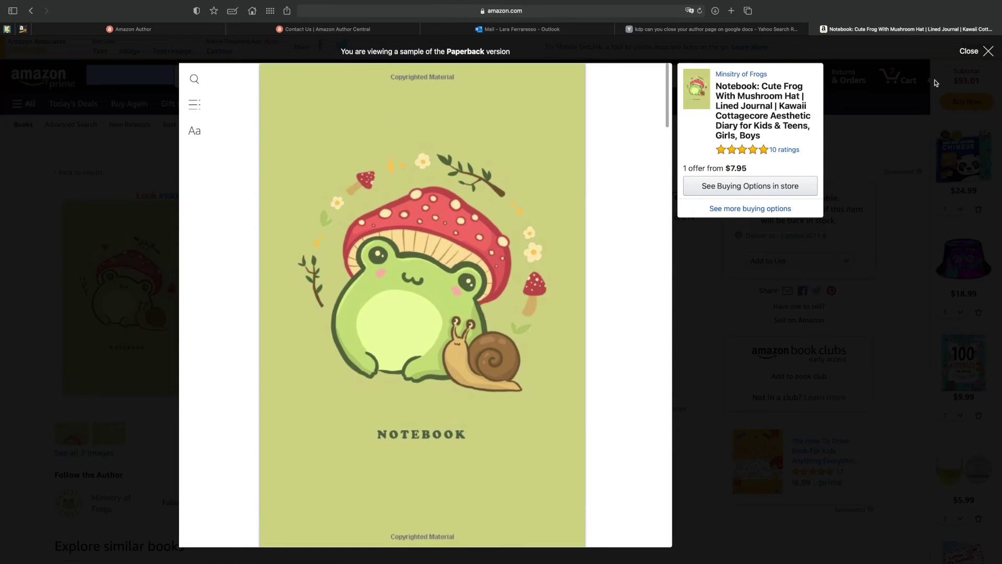
pyautogui.click(988, 50)
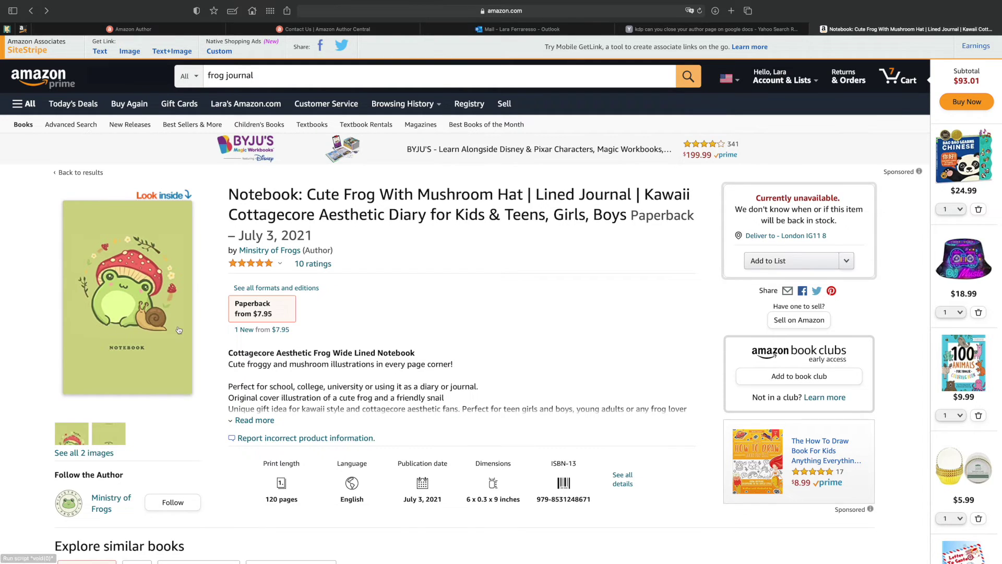
# - Open the Ministry of Frogs author page from the notebook listing and show the next set of books in its carousel
pyautogui.scroll(-2, 180, 329)
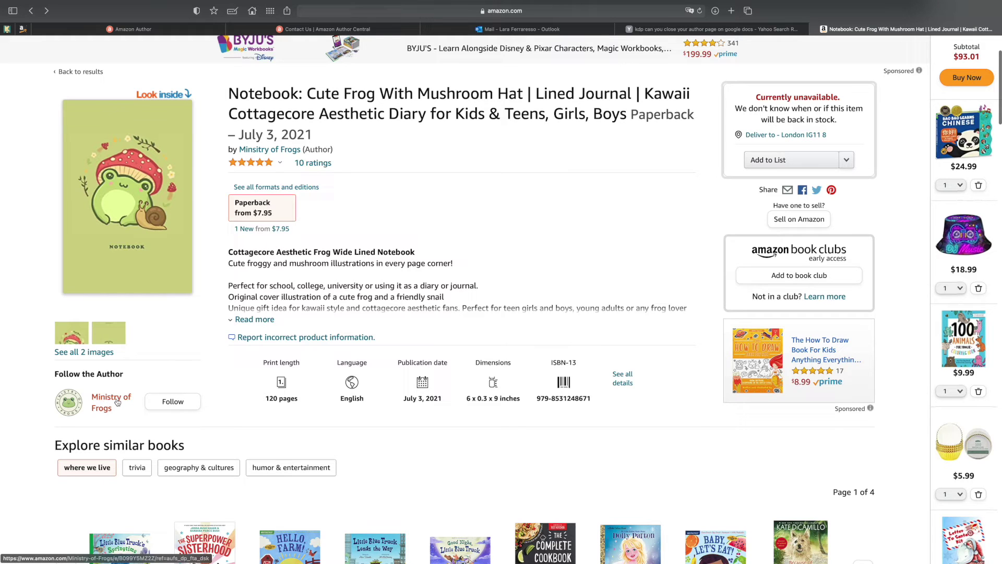
pyautogui.click(110, 403)
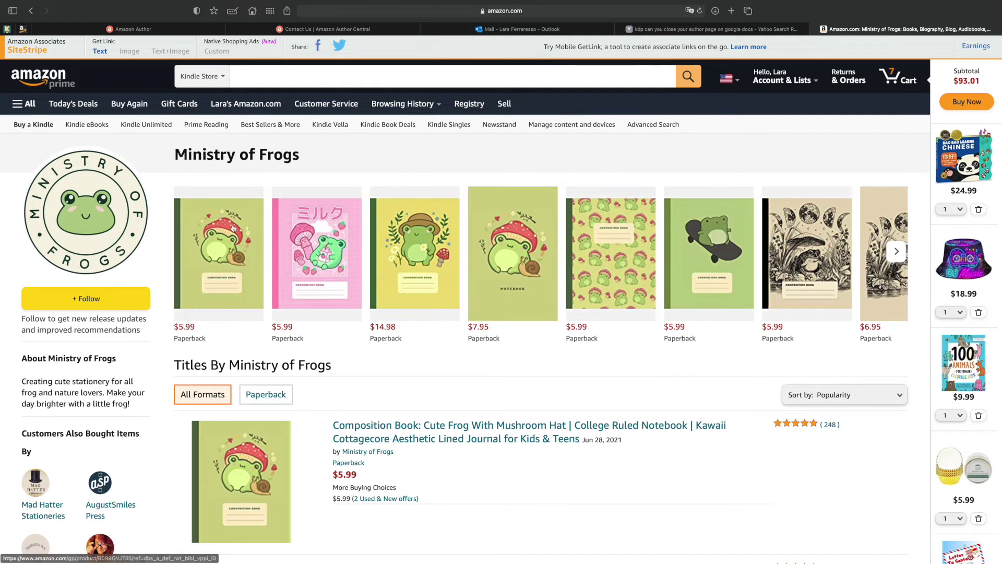
pyautogui.click(896, 252)
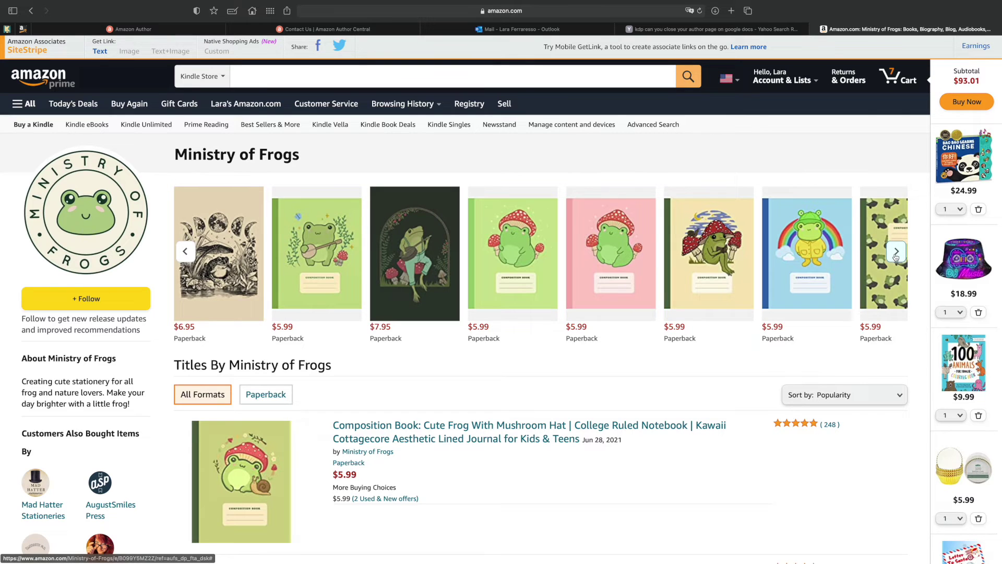
# - Browse the remaining books in the Ministry of Frogs carousel to its end and go back through the earlier sets
pyautogui.click(896, 252)
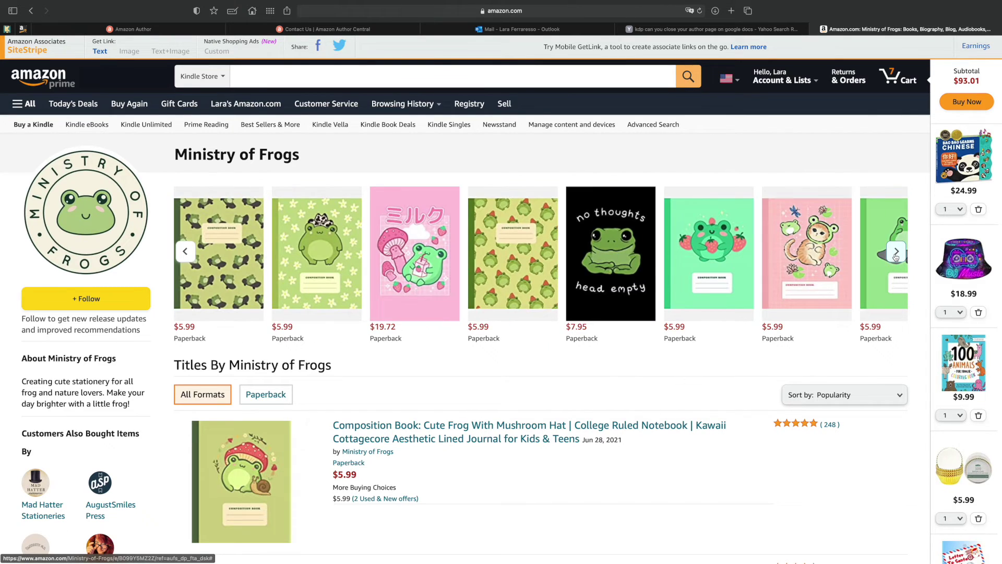
pyautogui.click(896, 253)
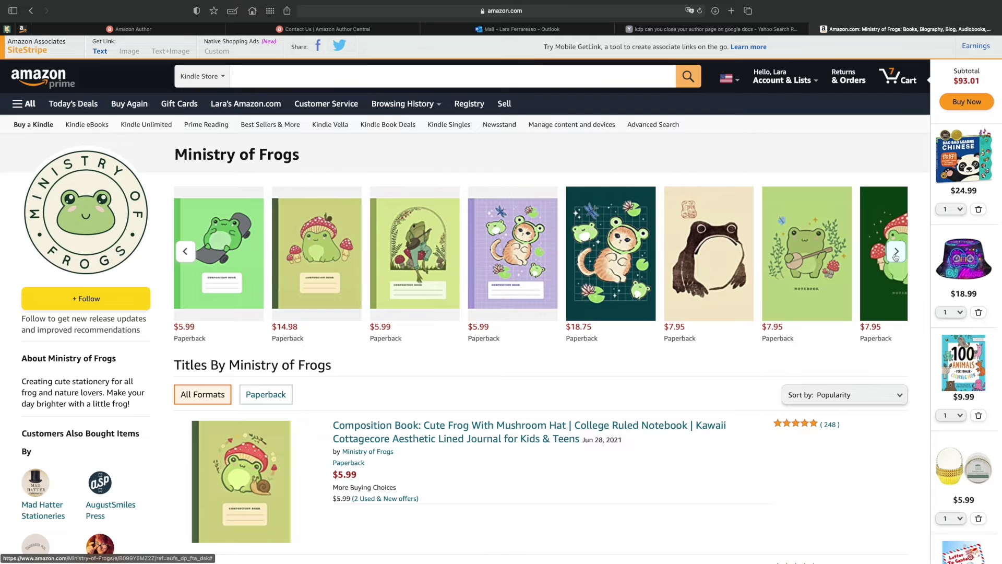
pyautogui.click(896, 253)
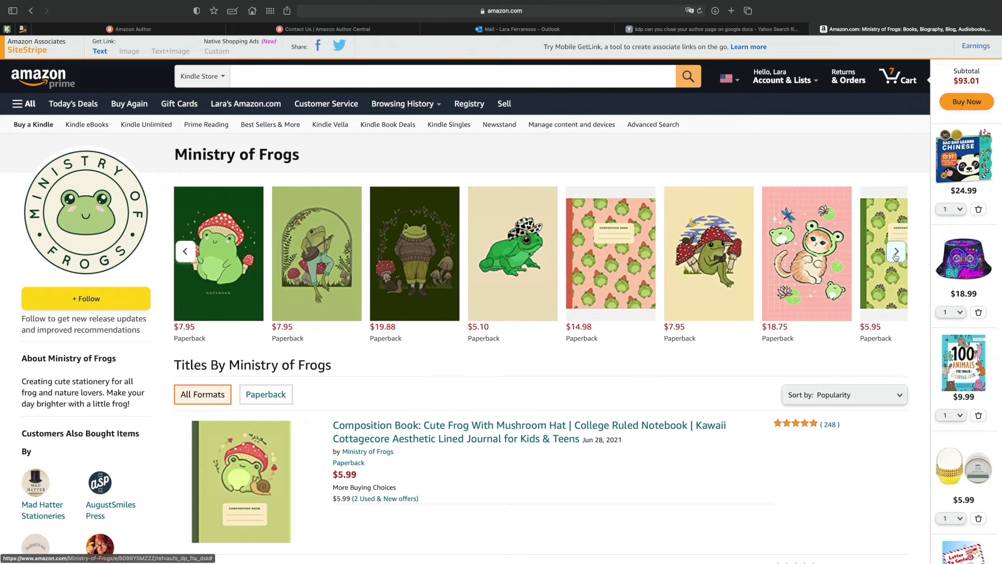
pyautogui.click(896, 253)
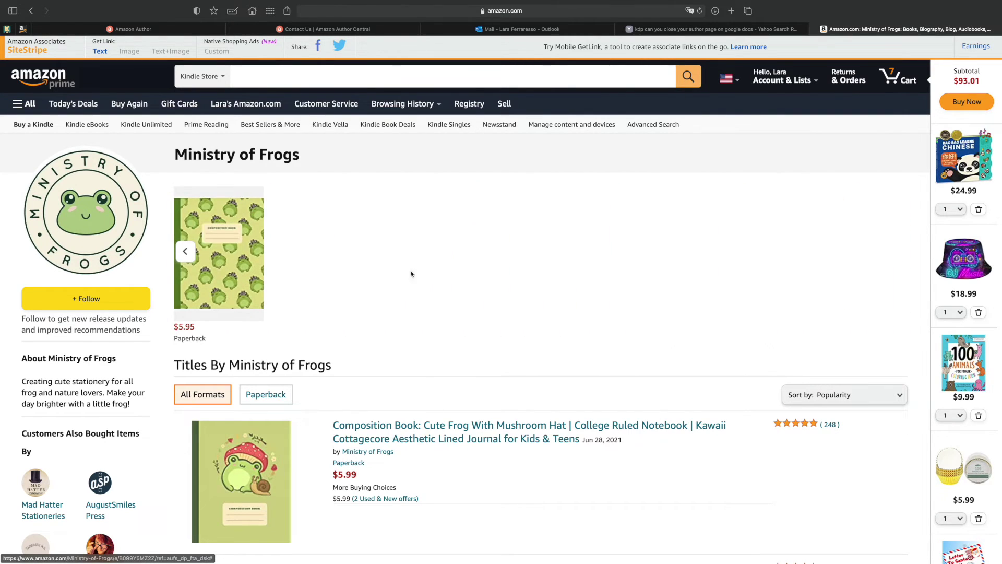
pyautogui.click(185, 252)
pyautogui.click(185, 252)
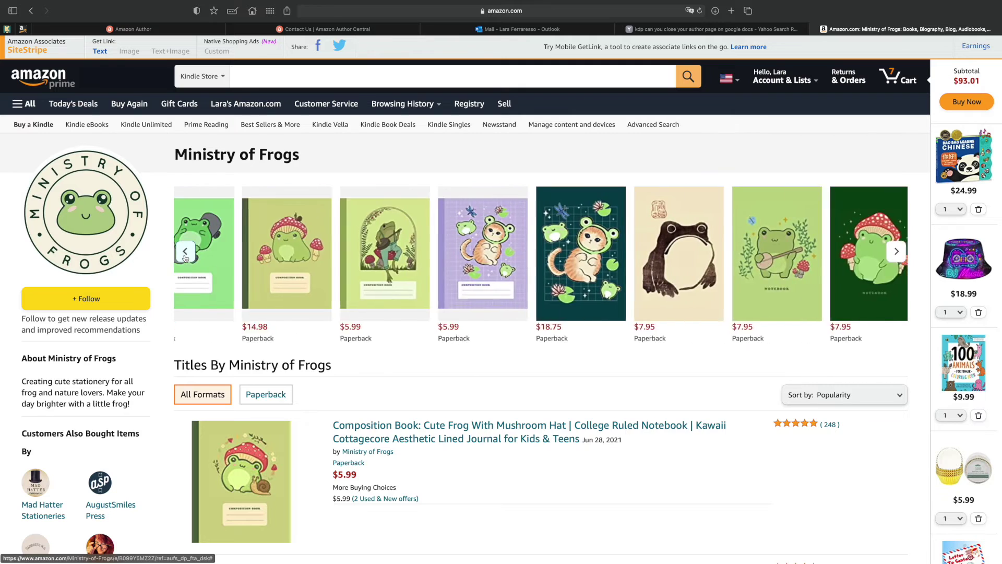
# - Review the Ministry of Frogs biography, titles list and the authors under Customers Also Bought Items By
pyautogui.scroll(-3, 436, 338)
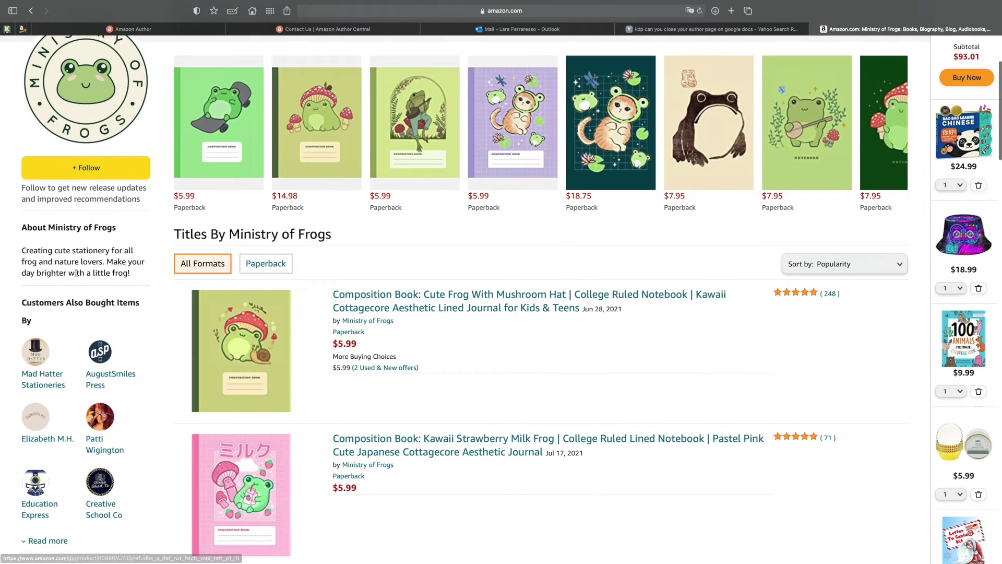
pyautogui.scroll(2, 93, 270)
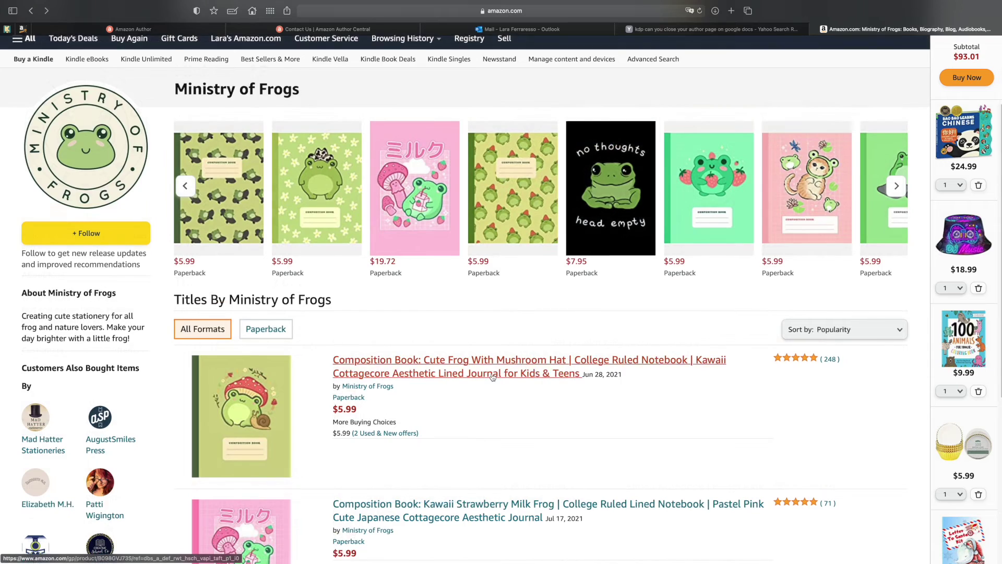
pyautogui.scroll(-3, 492, 376)
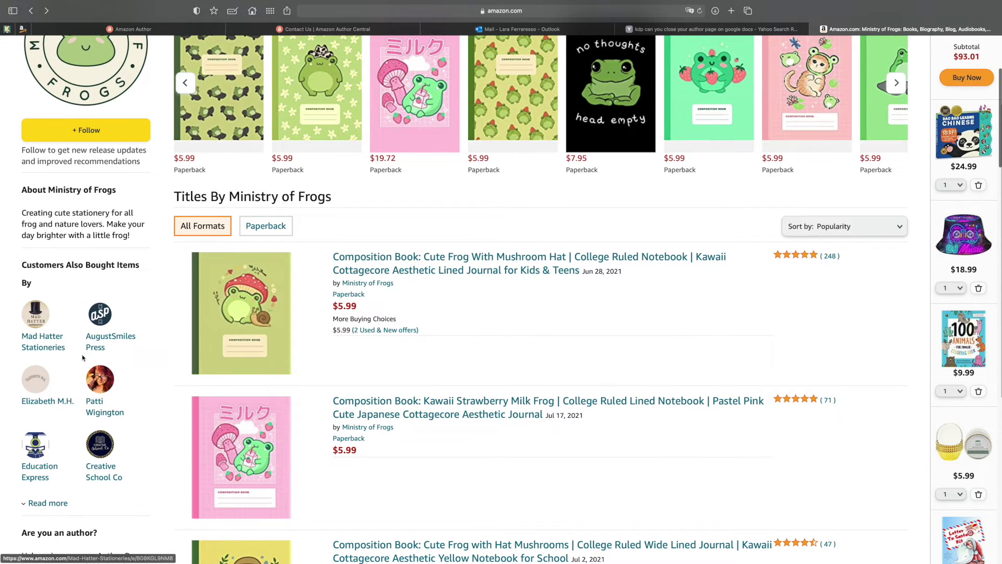
pyautogui.scroll(-2, 98, 376)
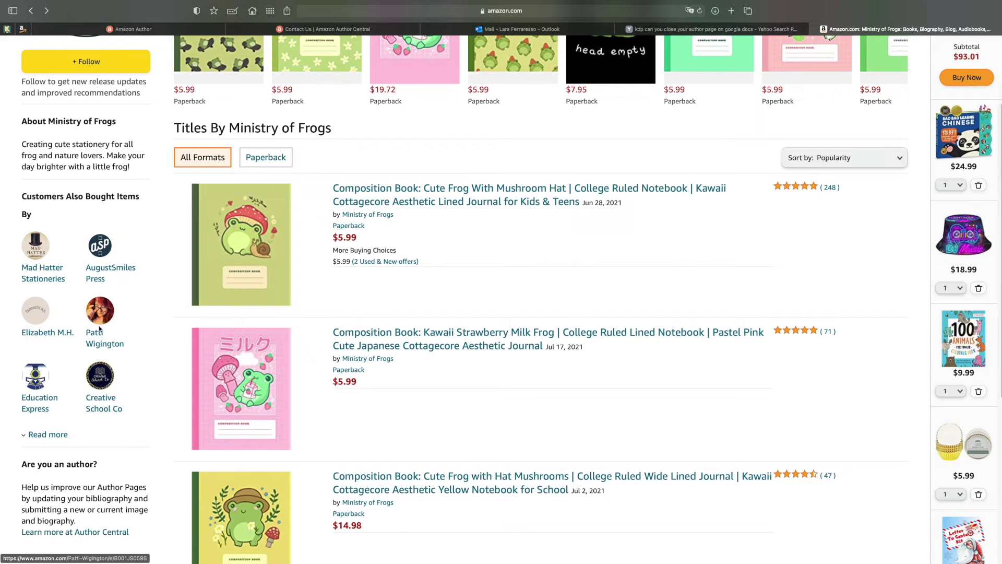
# - Open the related Mad Hatter Stationeries author page and browse several sets of notebooks in its carousel
pyautogui.click(36, 270)
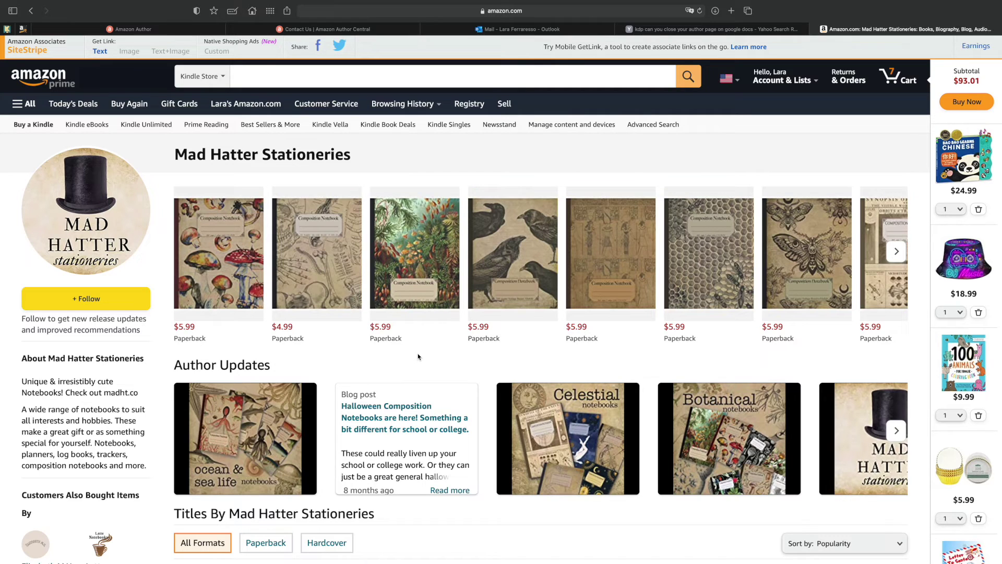
pyautogui.click(896, 251)
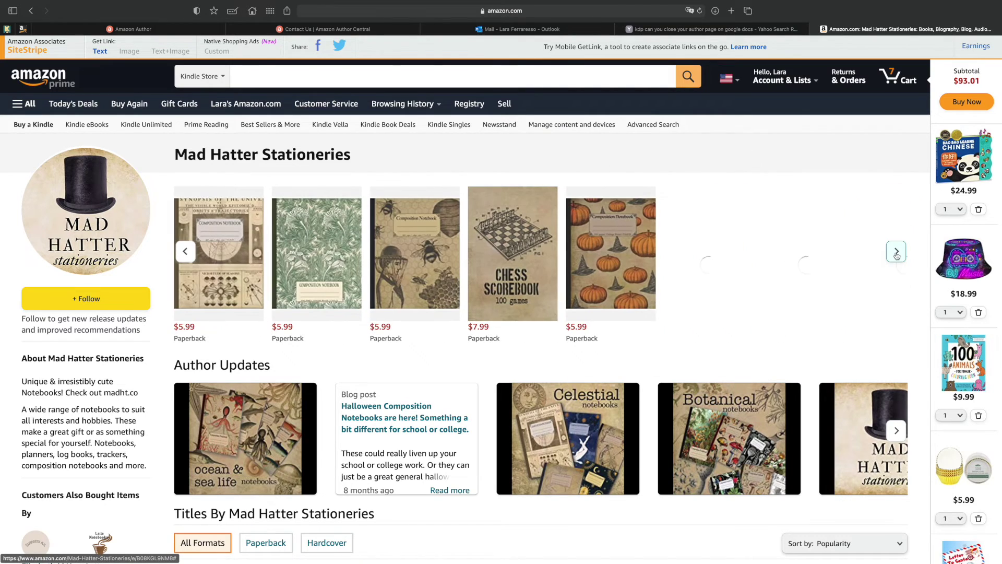
pyautogui.click(896, 251)
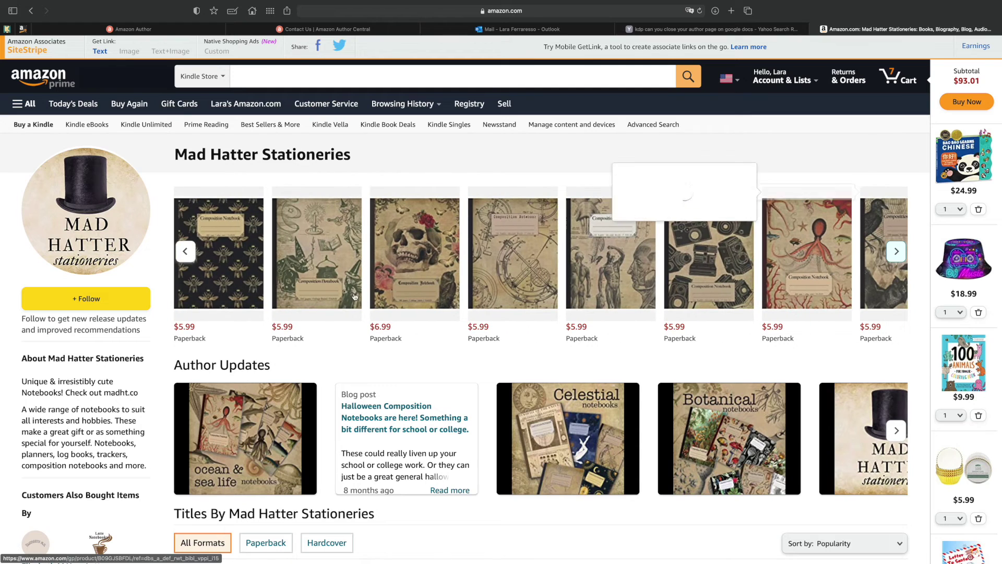
pyautogui.click(897, 255)
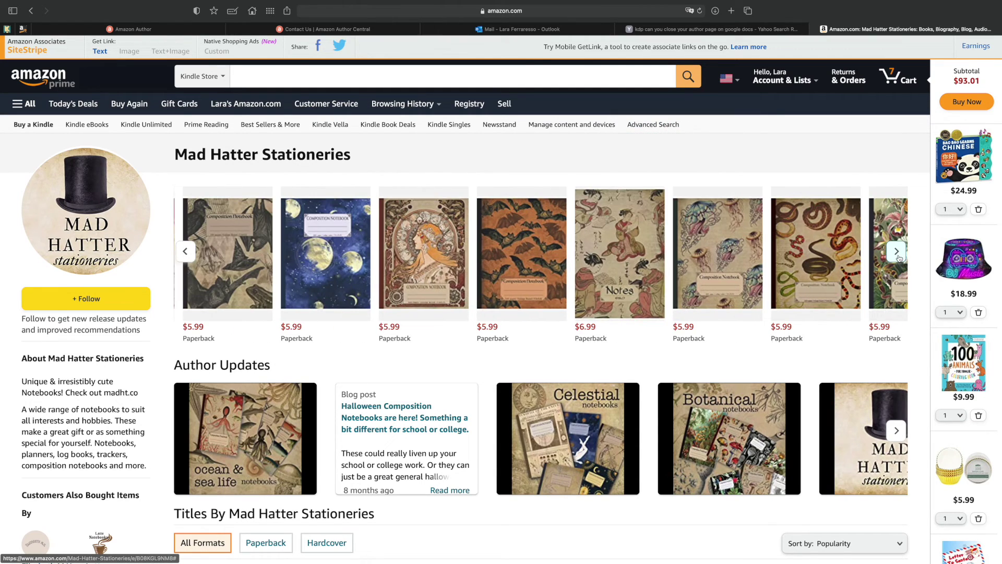
pyautogui.click(897, 252)
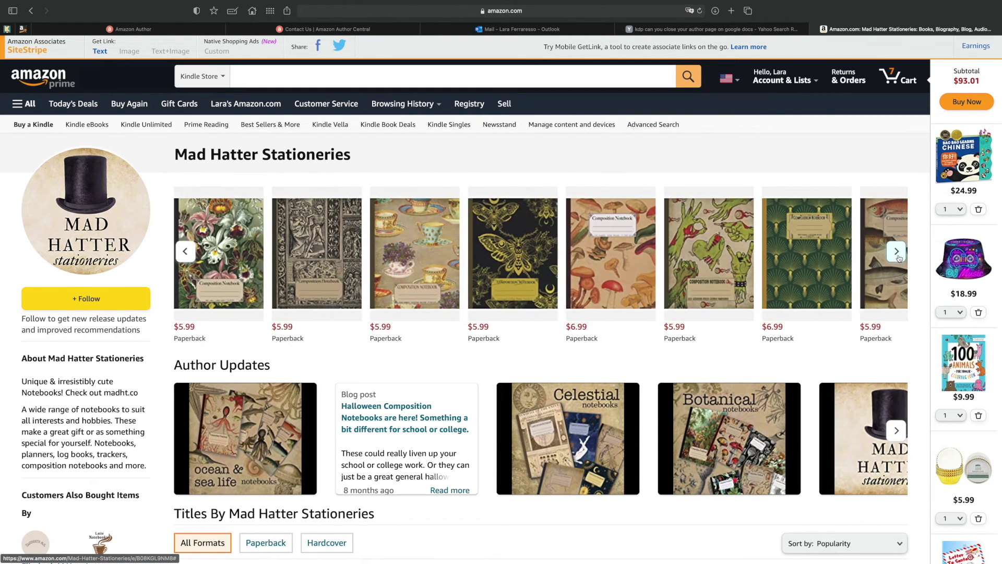
# - Examine the Mad Hatter Stationeries author updates, biography and list of composition notebook titles
pyautogui.scroll(-2, 685, 318)
pyautogui.scroll(-3, 686, 318)
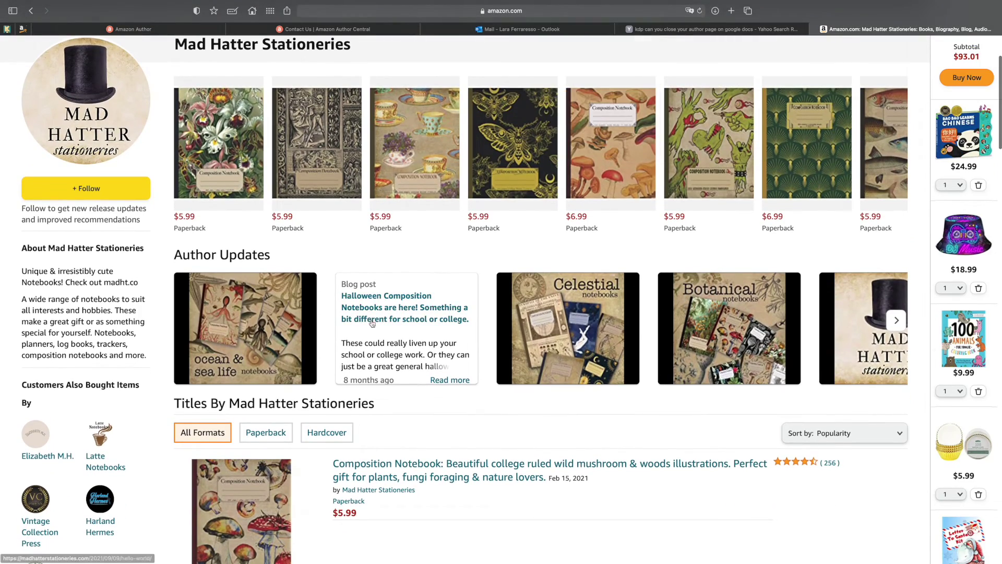
pyautogui.scroll(-3, 475, 329)
pyautogui.scroll(-10, 475, 329)
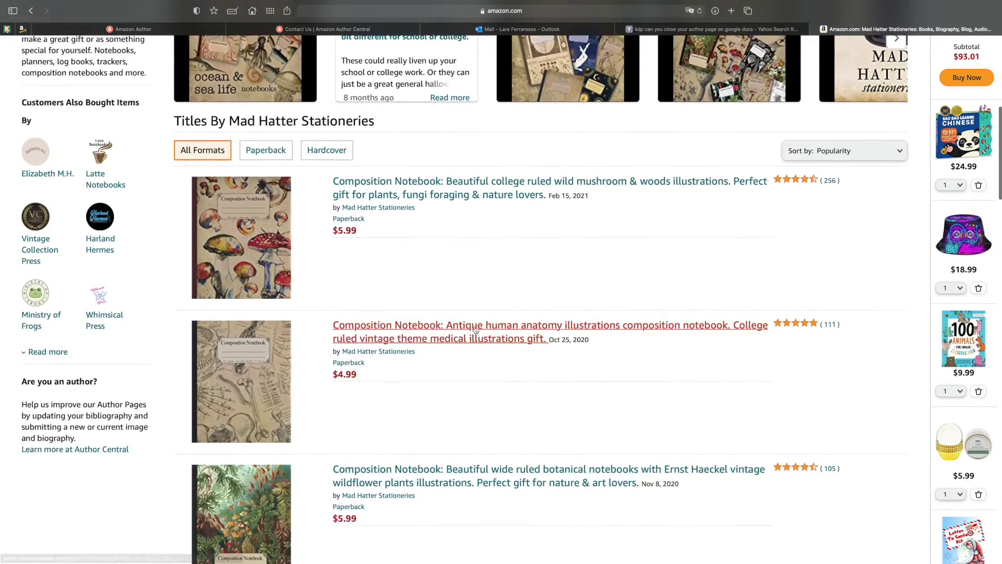
pyautogui.scroll(-5, 475, 328)
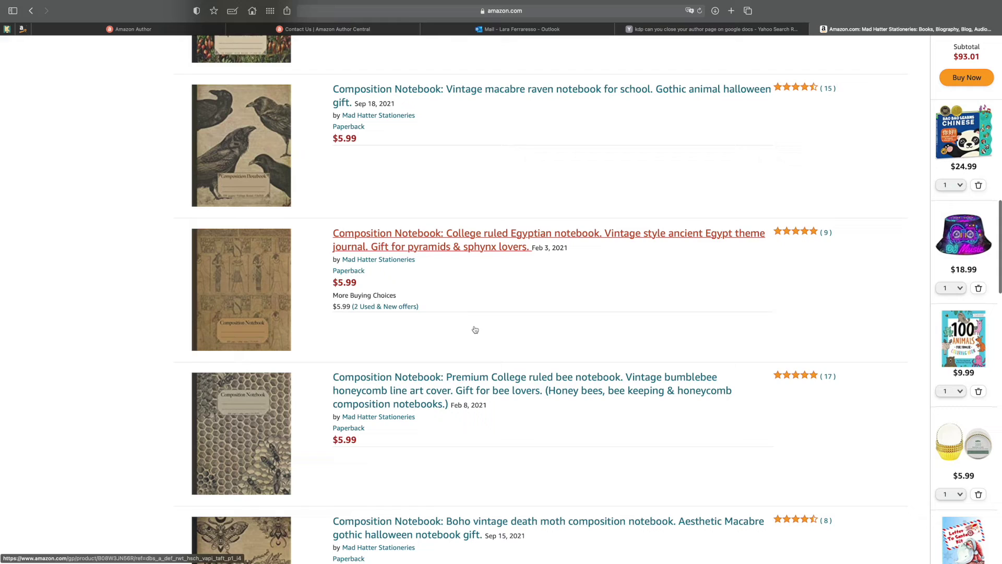
pyautogui.scroll(-9, 475, 329)
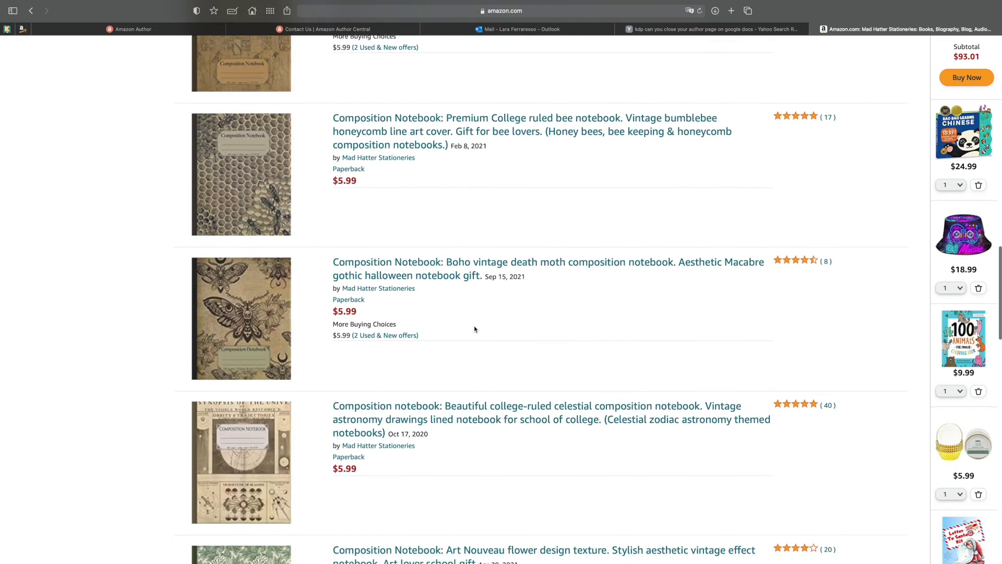
pyautogui.scroll(-2, 475, 329)
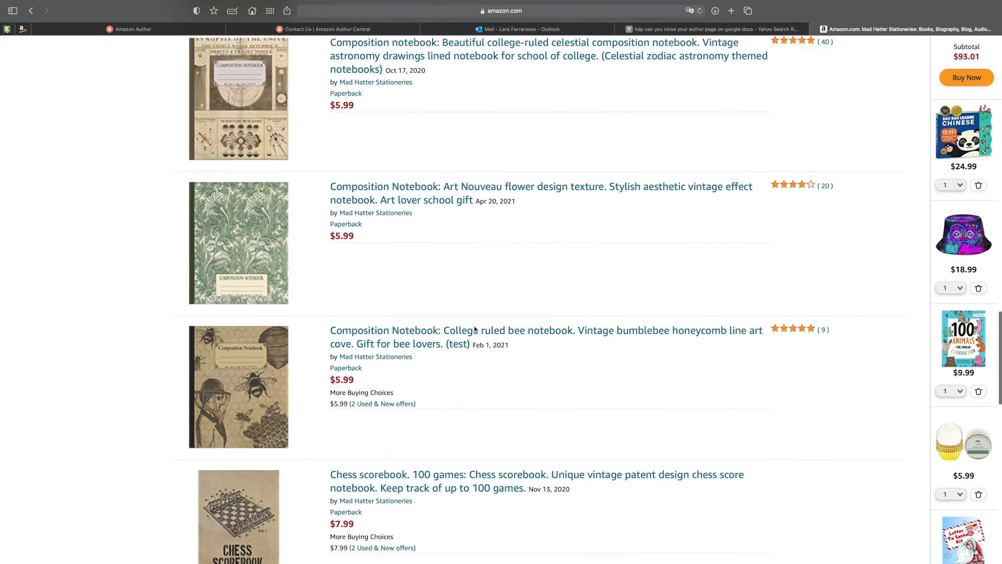
pyautogui.scroll(-3, 475, 329)
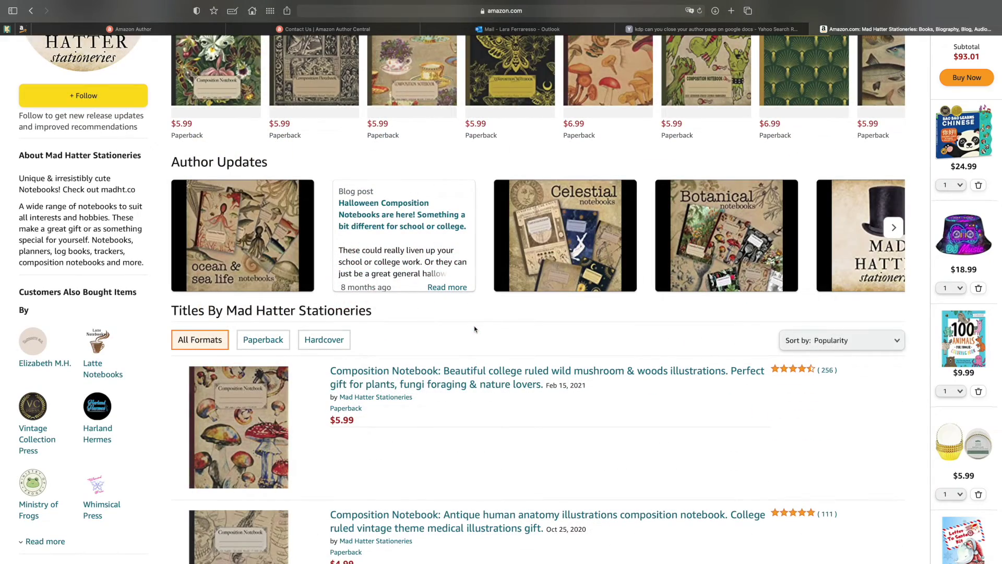
pyautogui.scroll(3, 475, 329)
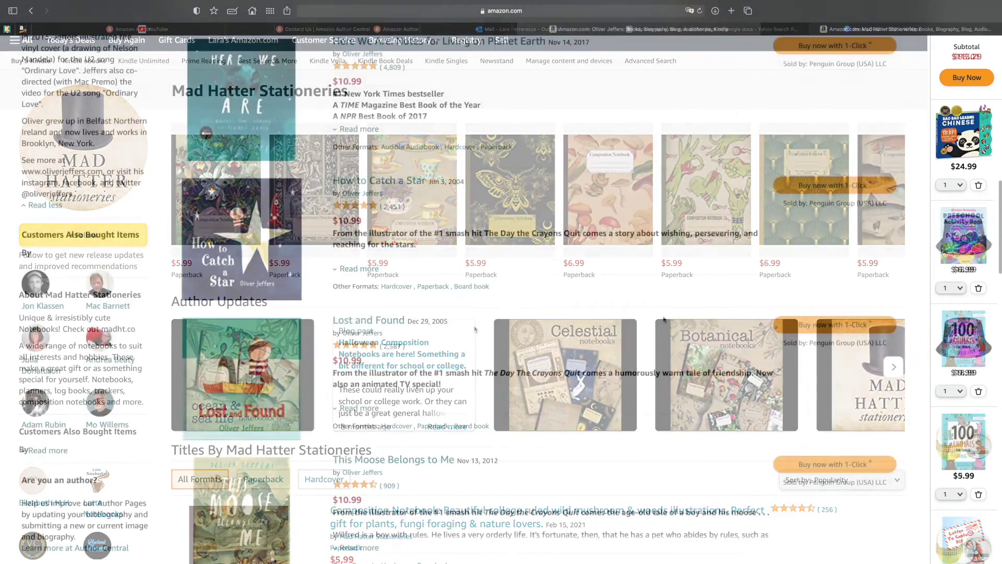
# - Look over Oliver Jeffers's titles and author page, and return to the English biography field in Author Central
pyautogui.scroll(-7, 663, 319)
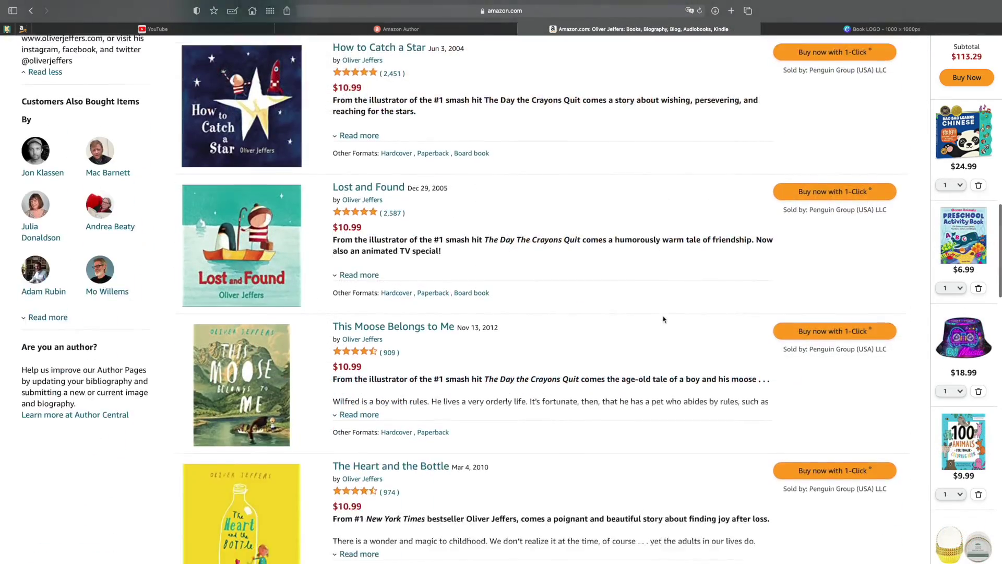
pyautogui.scroll(15, 663, 320)
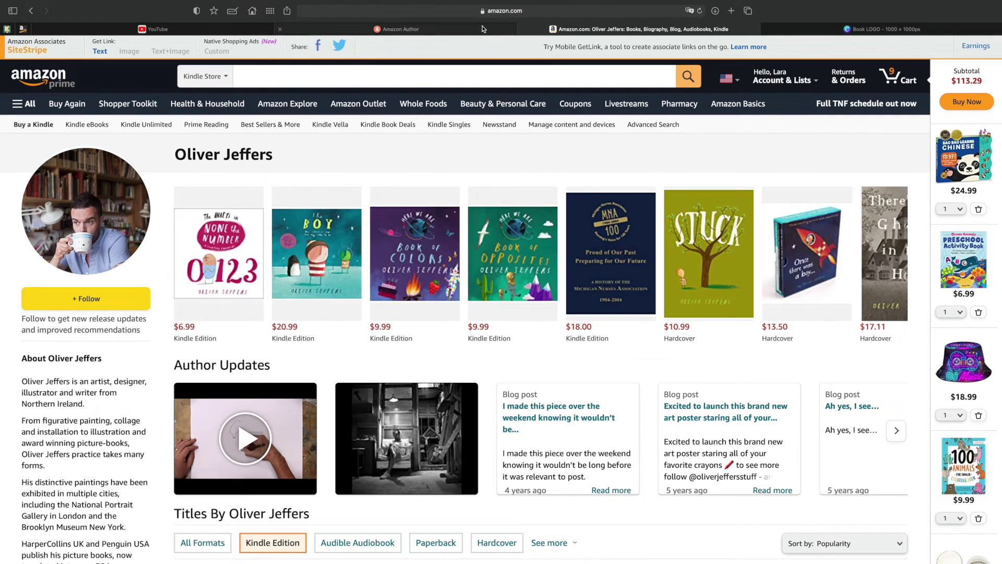
pyautogui.click(432, 31)
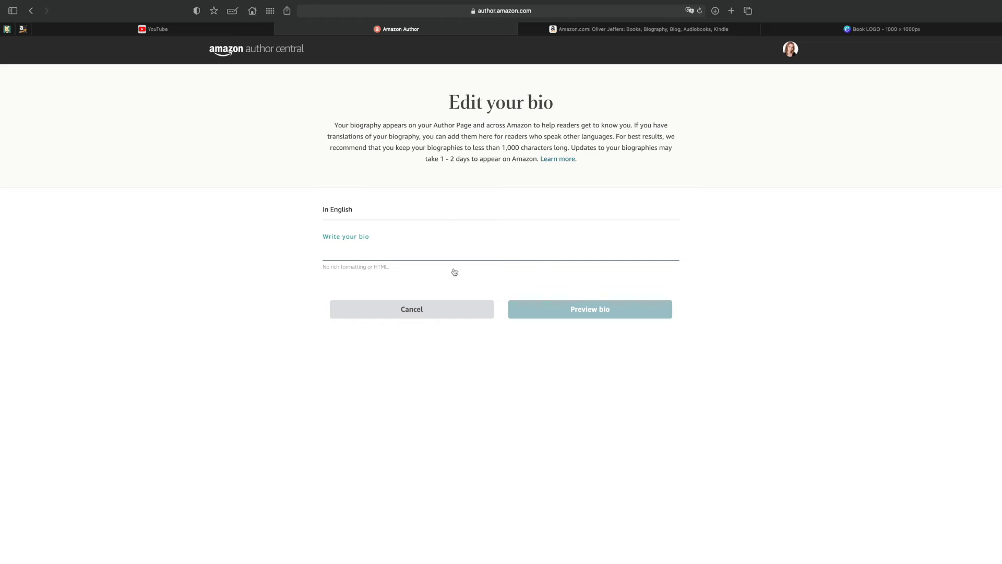
pyautogui.click(334, 247)
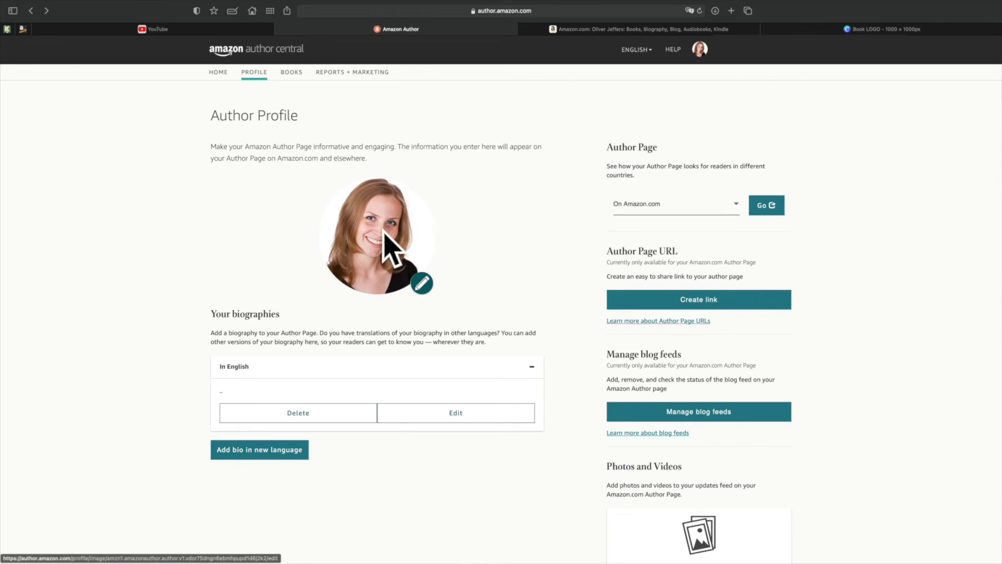
# - Open the full book list from the Author Central home page and bring up the Add a Book search
pyautogui.click(219, 73)
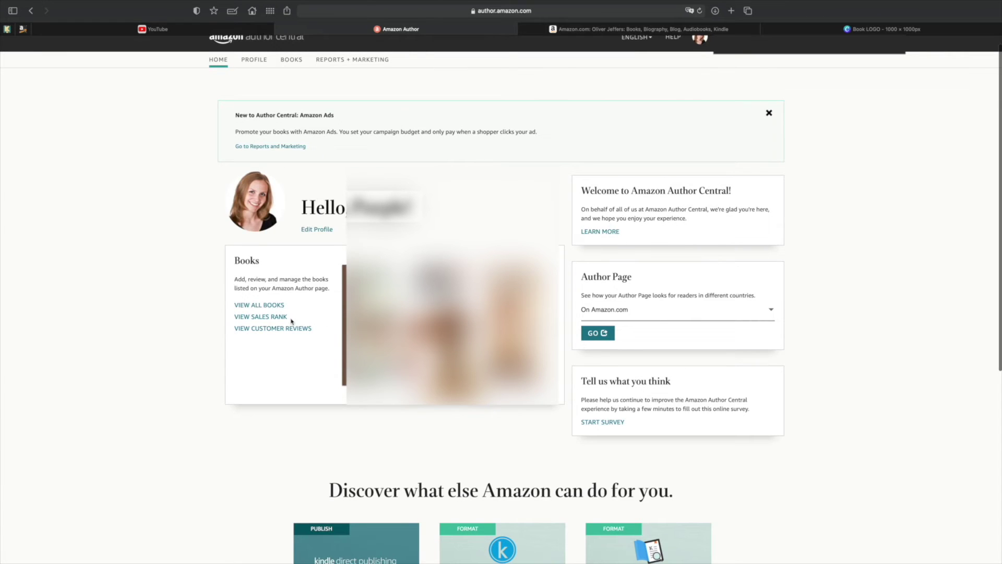
pyautogui.click(244, 307)
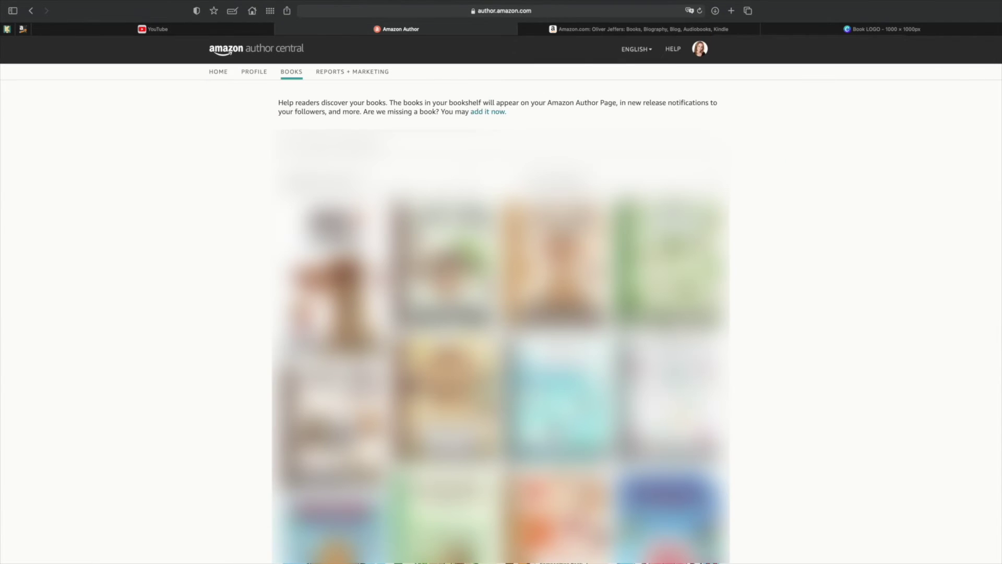
pyautogui.scroll(-6, 501, 313)
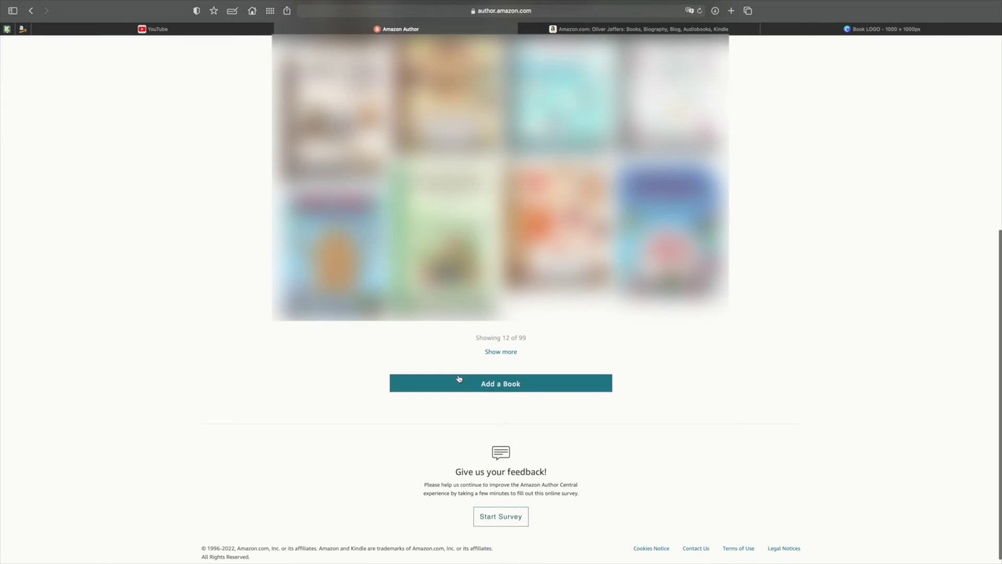
pyautogui.click(480, 388)
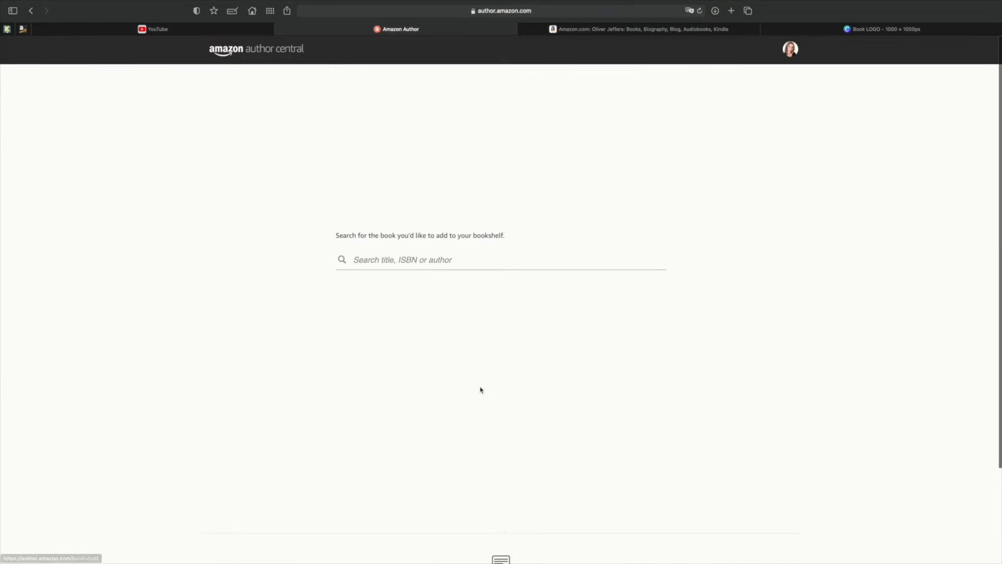
pyautogui.click(426, 258)
pyautogui.click(481, 390)
pyautogui.click(361, 257)
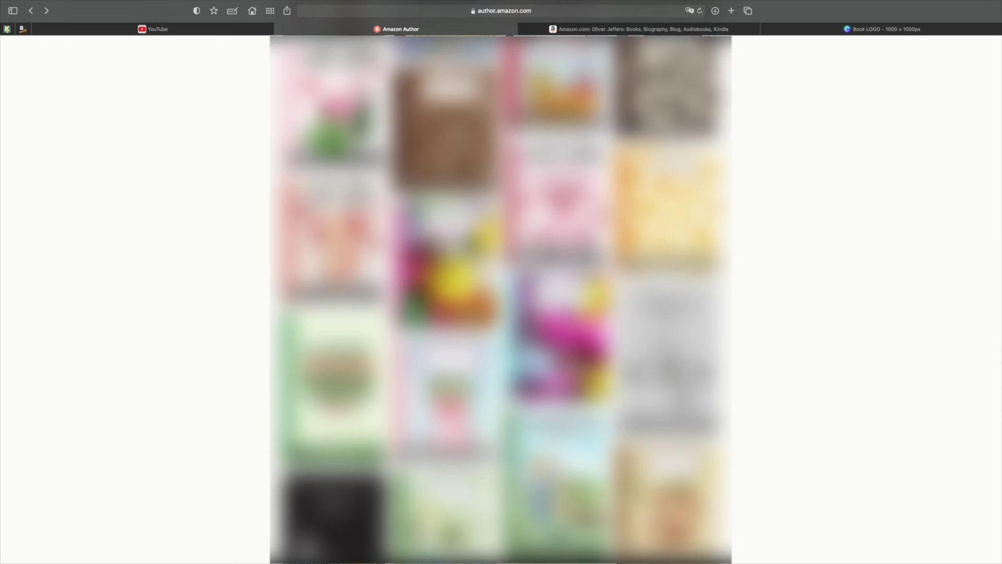
# - Look through the expanded bookshelf in Author Central down to the end of the page
pyautogui.scroll(-8, 501, 299)
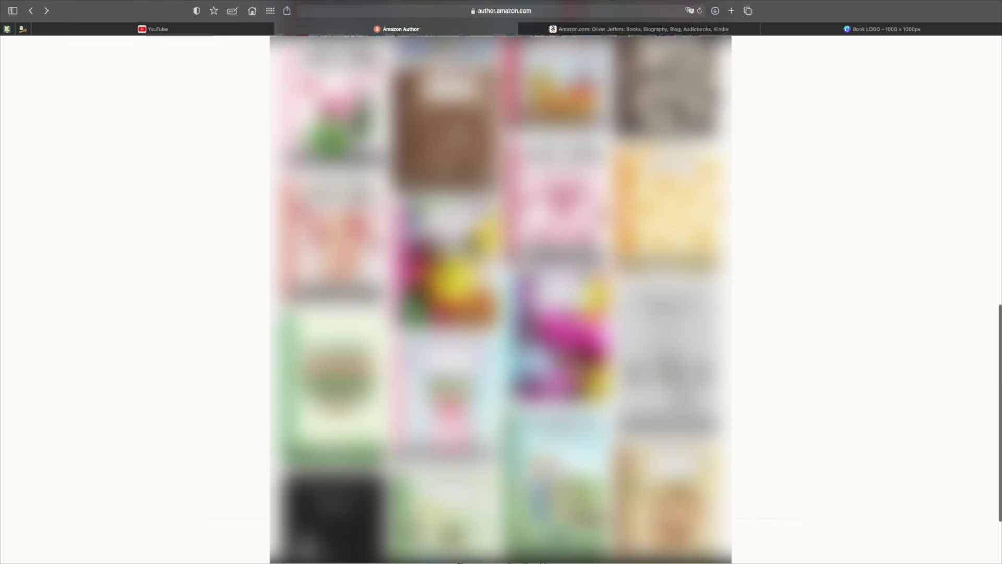
pyautogui.scroll(1, 501, 299)
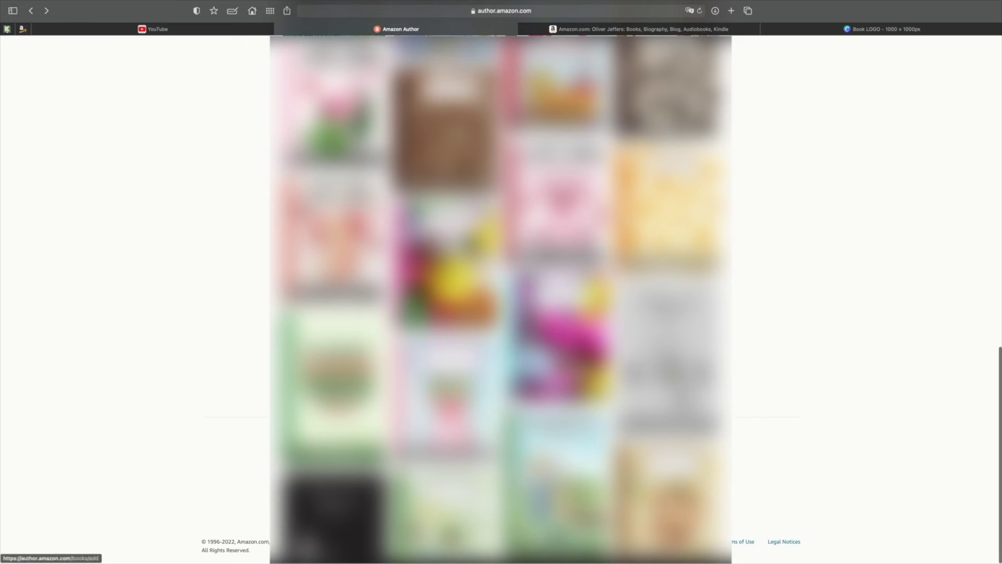
pyautogui.scroll(-1, 501, 299)
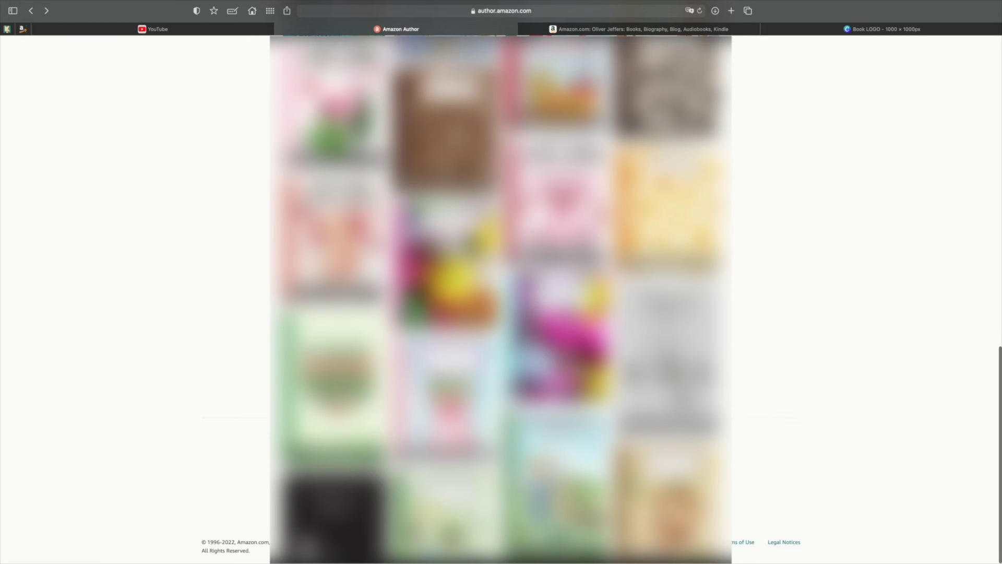
pyautogui.scroll(3, 501, 299)
pyautogui.scroll(-3, 501, 300)
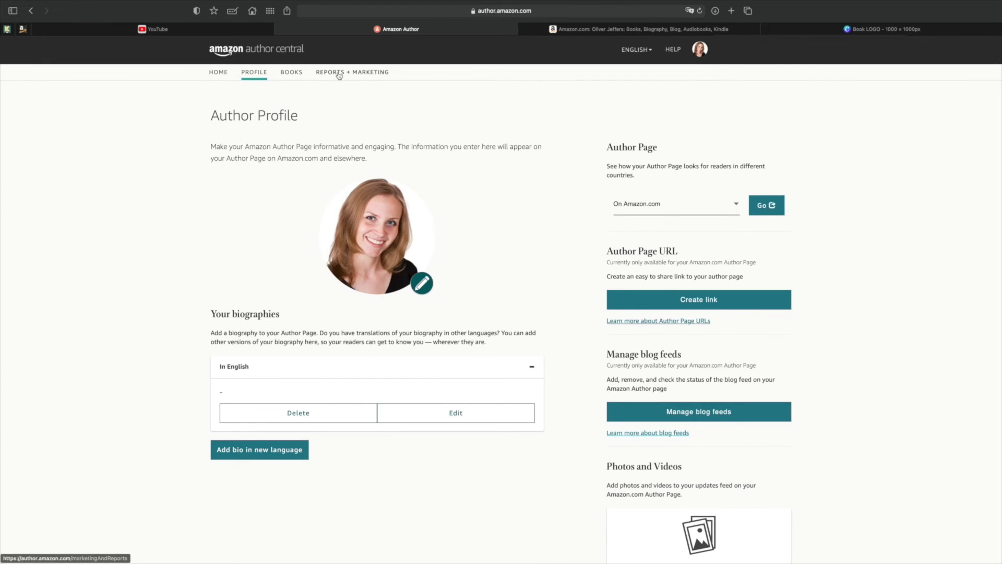
# - Open the Sales Rank report for amazon.com and view the historical sales rank of the first listed book
pyautogui.click(339, 73)
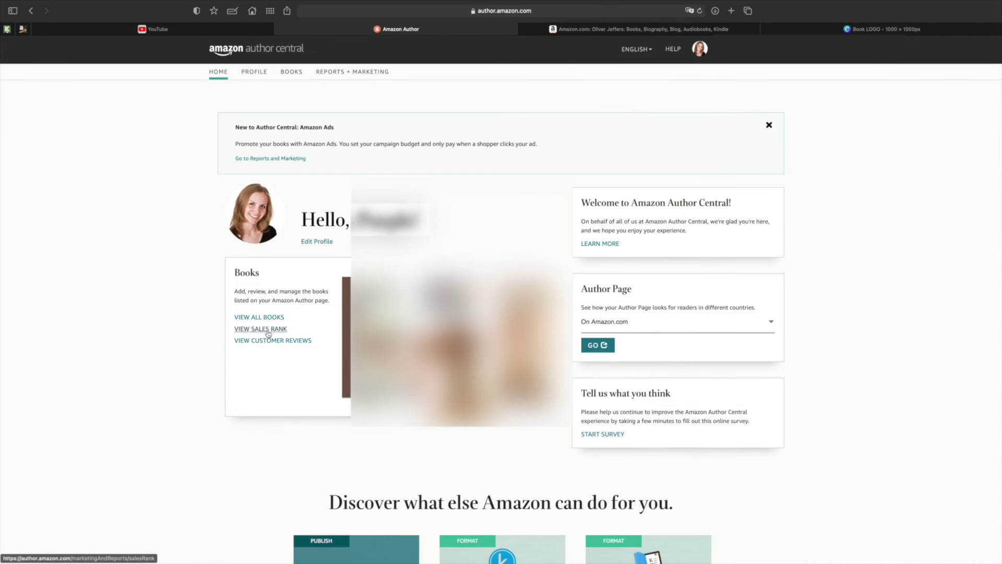
pyautogui.click(269, 329)
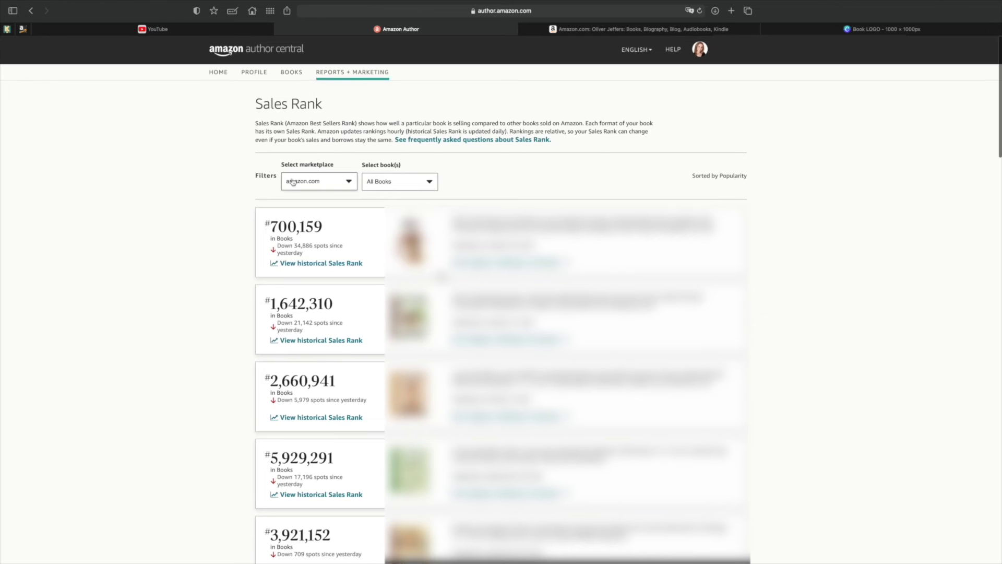
pyautogui.moveTo(269, 227); pyautogui.dragTo(324, 228)
pyautogui.click(326, 245)
pyautogui.click(313, 264)
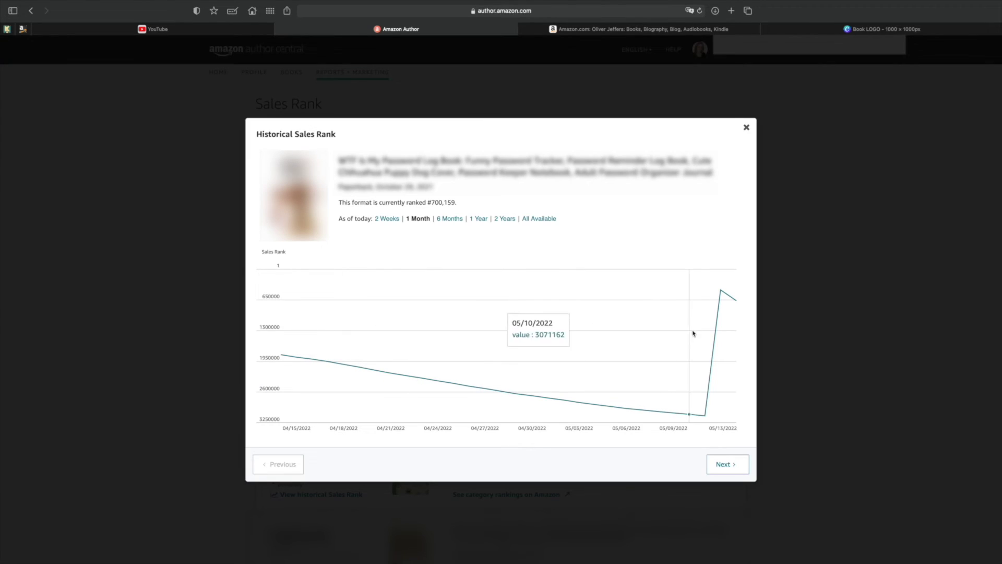
pyautogui.moveTo(724, 292)
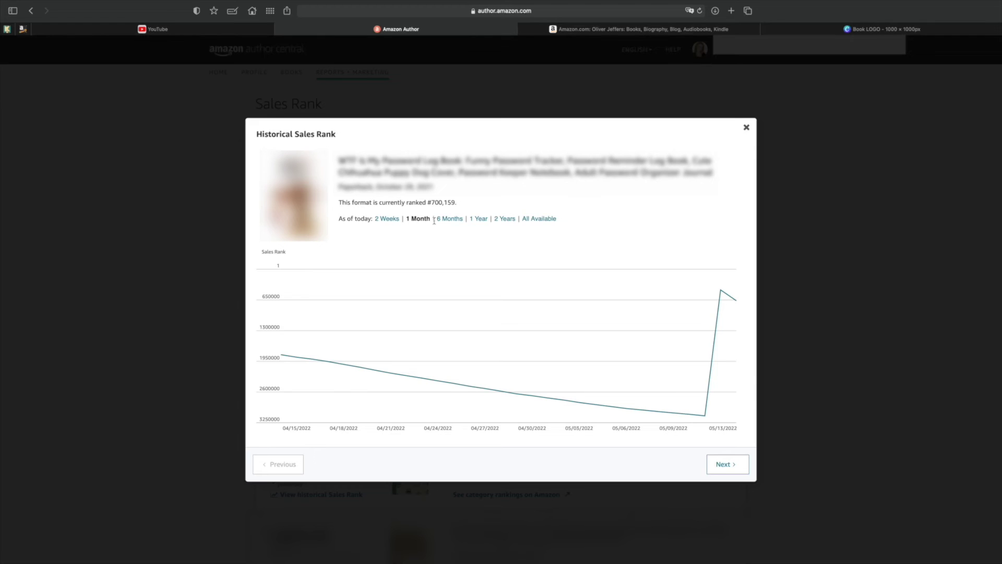
# - Compare the book's historical rank over 2 weeks, 1 month, 6 months, 1 year, 2 years and all available data, and close the chart
pyautogui.click(385, 219)
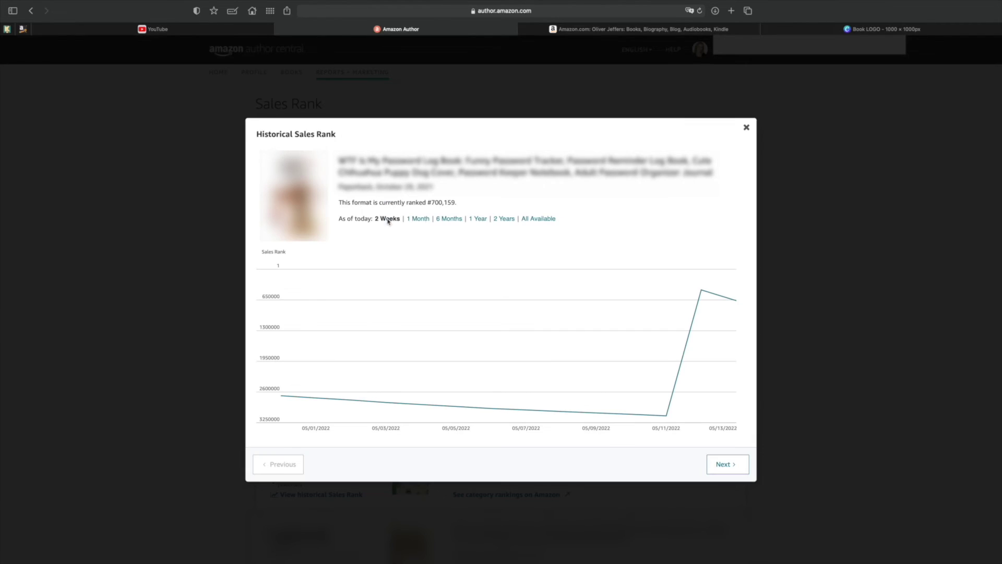
pyautogui.click(418, 219)
pyautogui.click(453, 220)
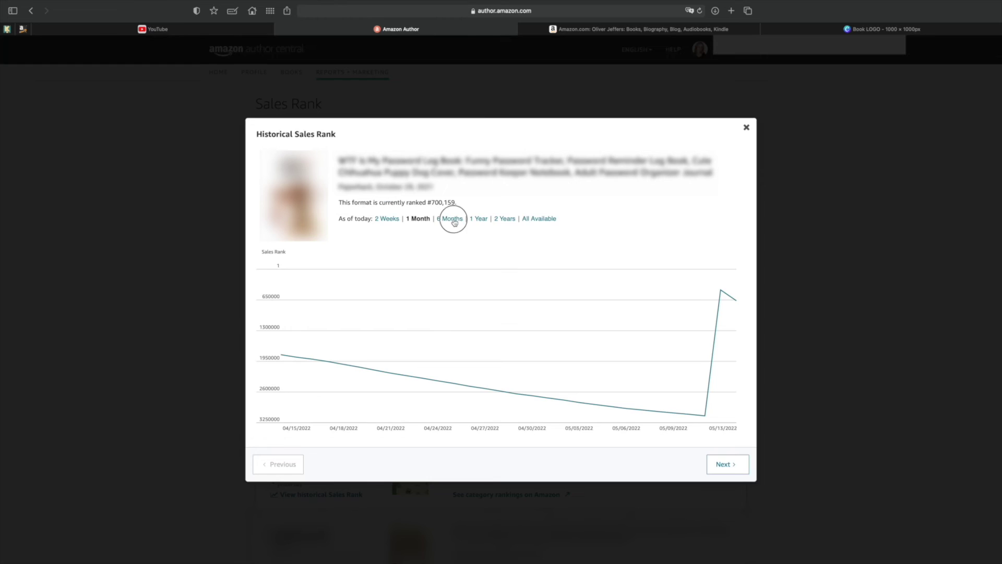
pyautogui.click(480, 220)
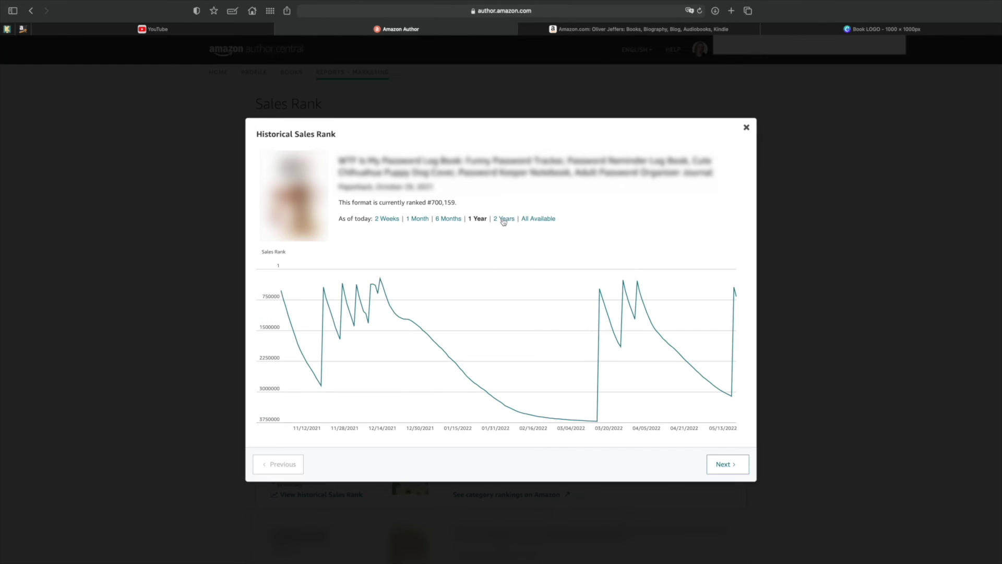
pyautogui.click(504, 219)
pyautogui.click(542, 220)
pyautogui.press('Escape')
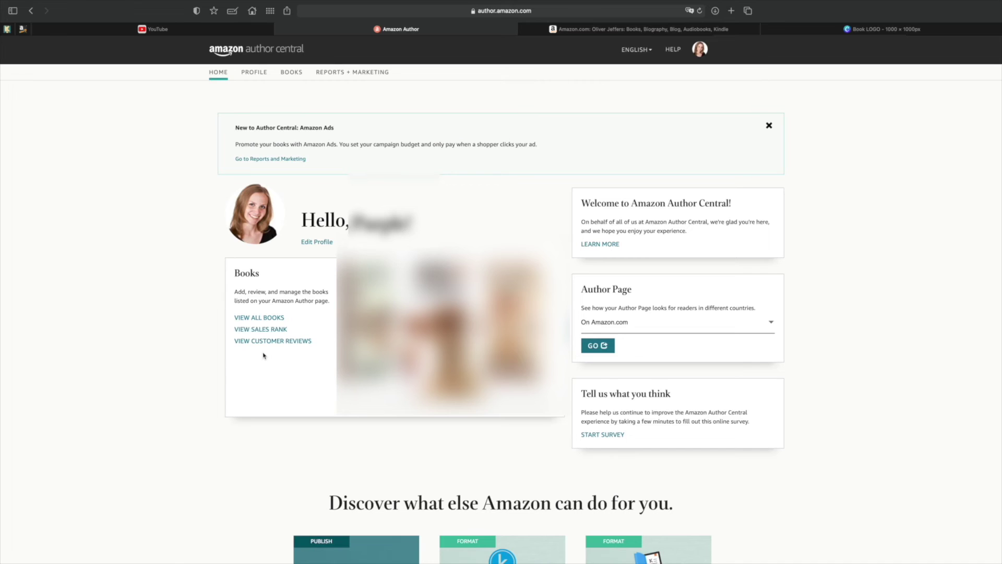
# - Open the Customer Reviews report from the Author Central home page and filter it to the amazon.it marketplace
pyautogui.scroll(-2, 263, 355)
pyautogui.click(272, 300)
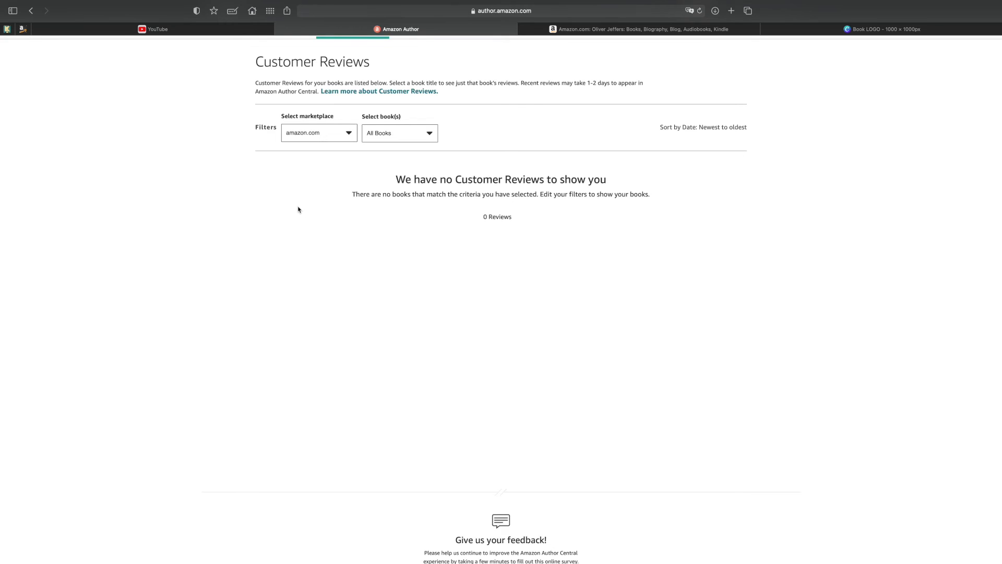
pyautogui.click(342, 138)
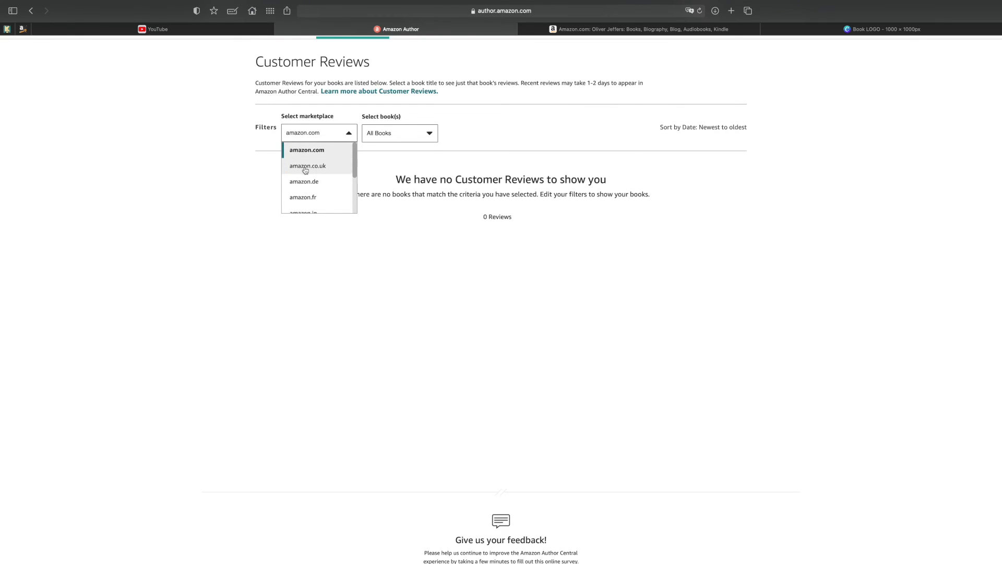
pyautogui.scroll(-3, 335, 188)
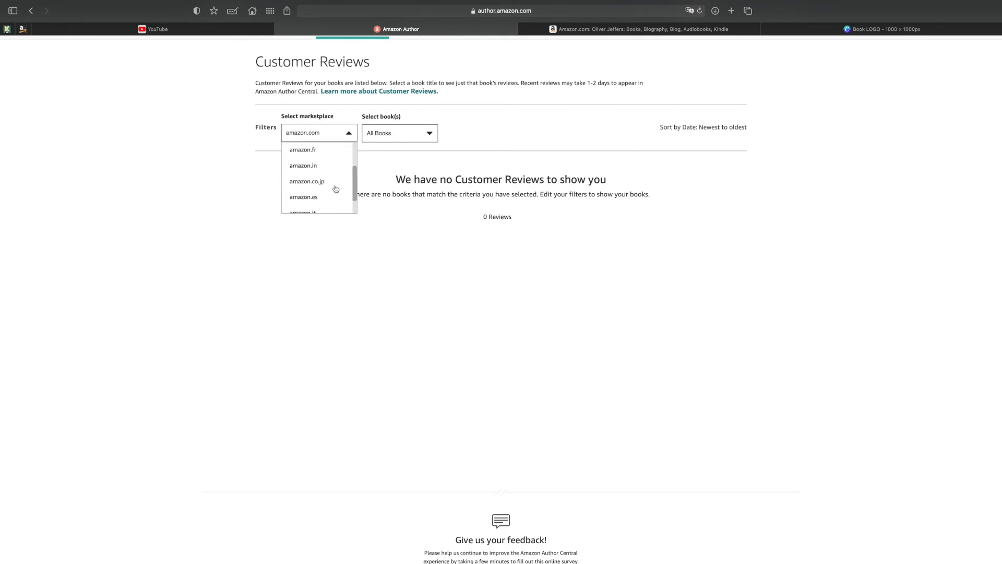
pyautogui.scroll(-2, 320, 159)
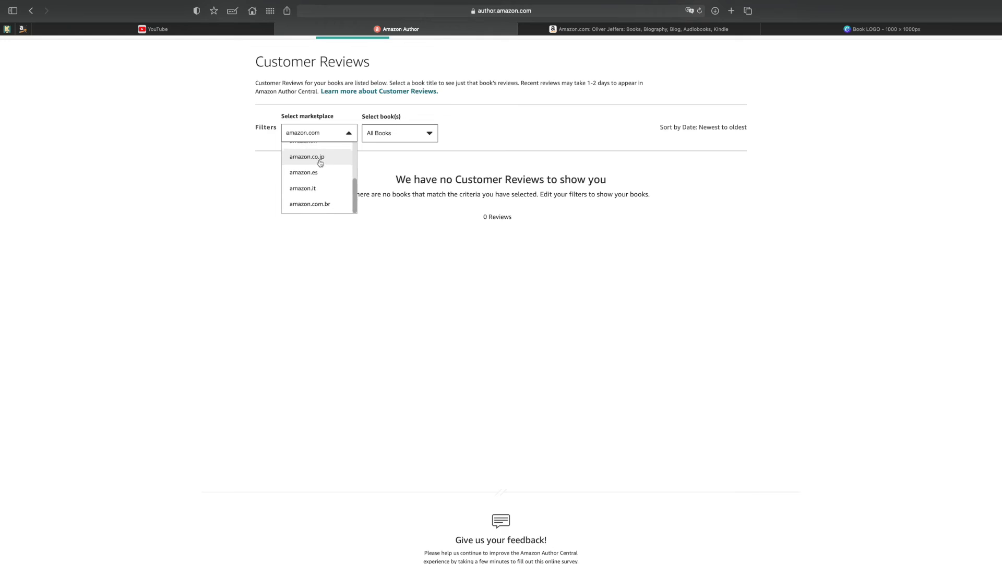
pyautogui.click(313, 191)
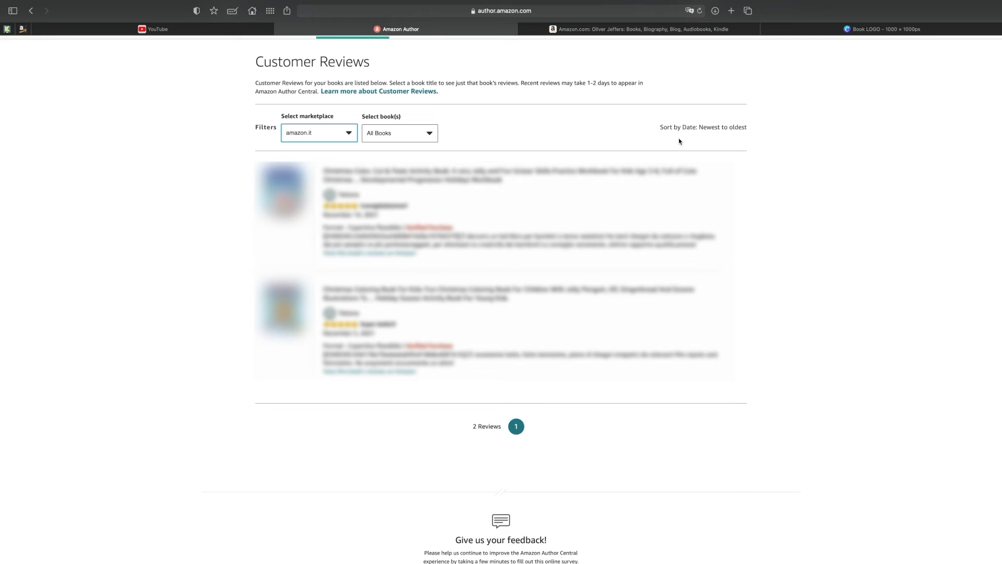
pyautogui.moveTo(661, 127); pyautogui.dragTo(749, 125)
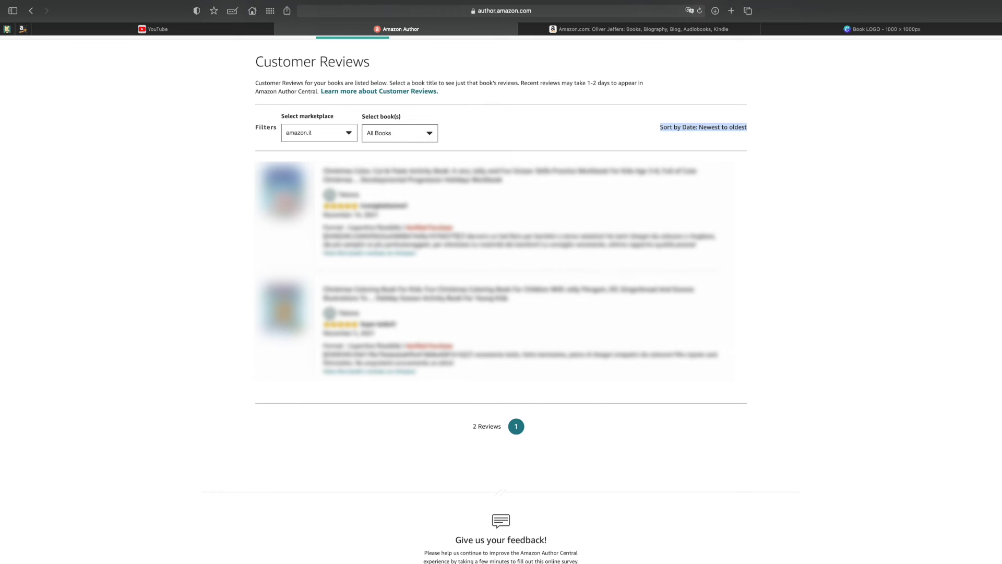
# - Set the Customer Reviews marketplace filter back to amazon.com
pyautogui.click(331, 134)
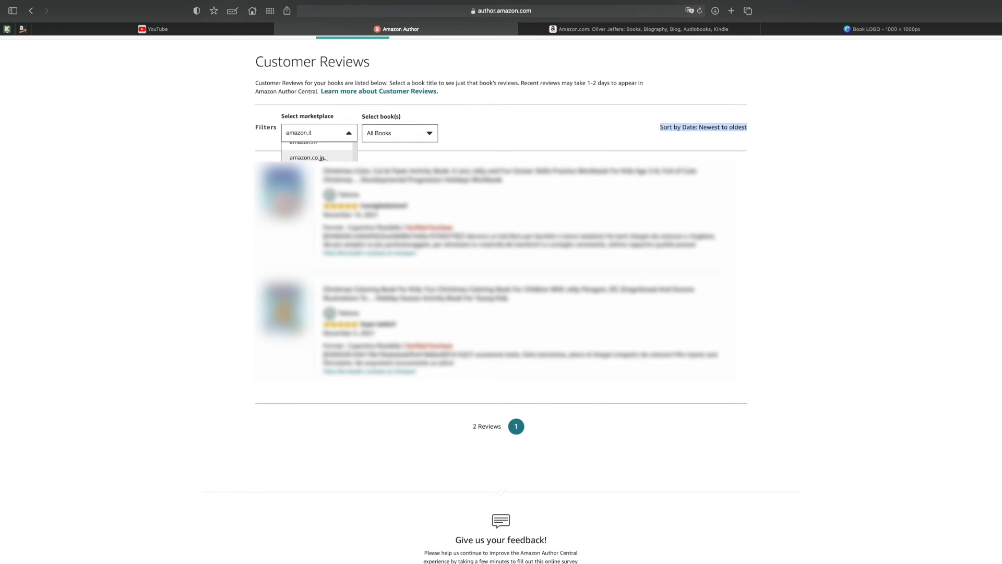
pyautogui.scroll(5, 318, 151)
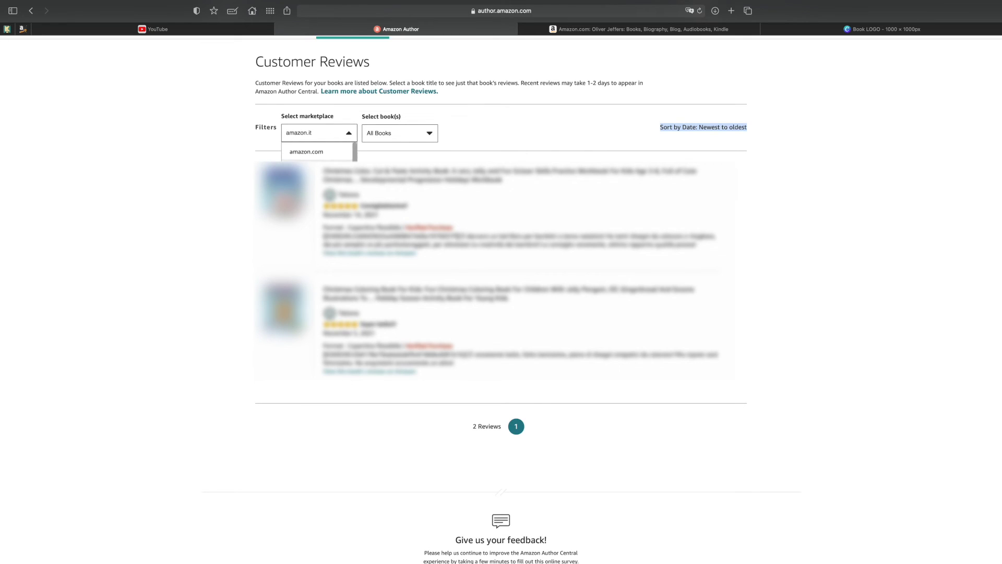
pyautogui.click(310, 158)
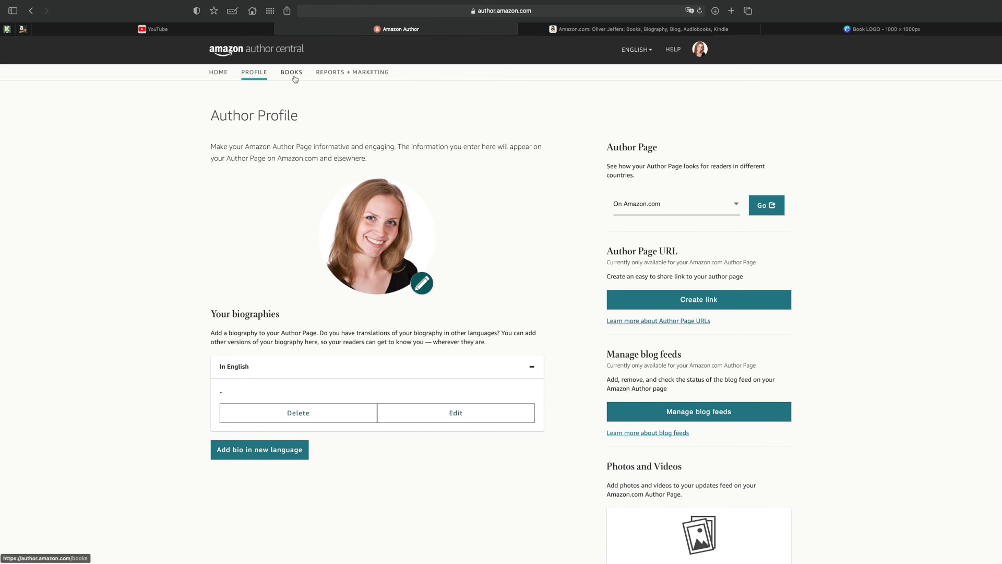
# - Browse the book carousel, author updates and titles on Oliver Jeffers's Amazon author page
pyautogui.hotkey('ctrl', 'Tab')
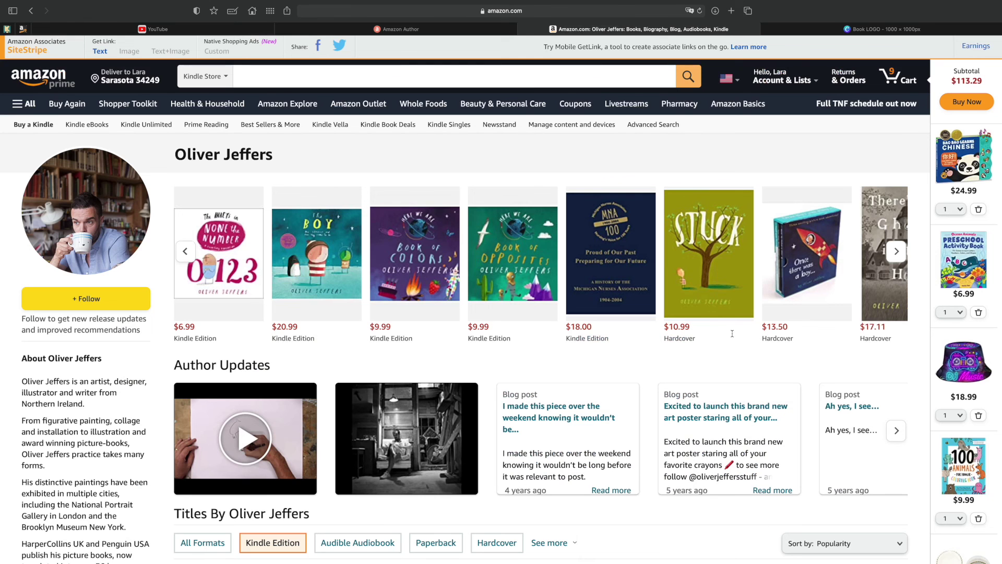
pyautogui.click(896, 252)
pyautogui.click(896, 253)
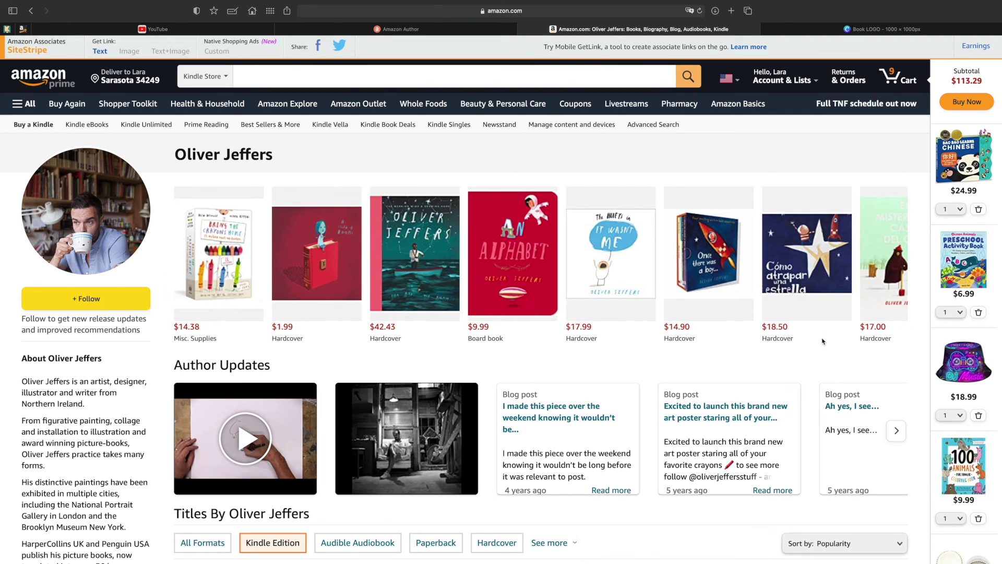
pyautogui.click(896, 254)
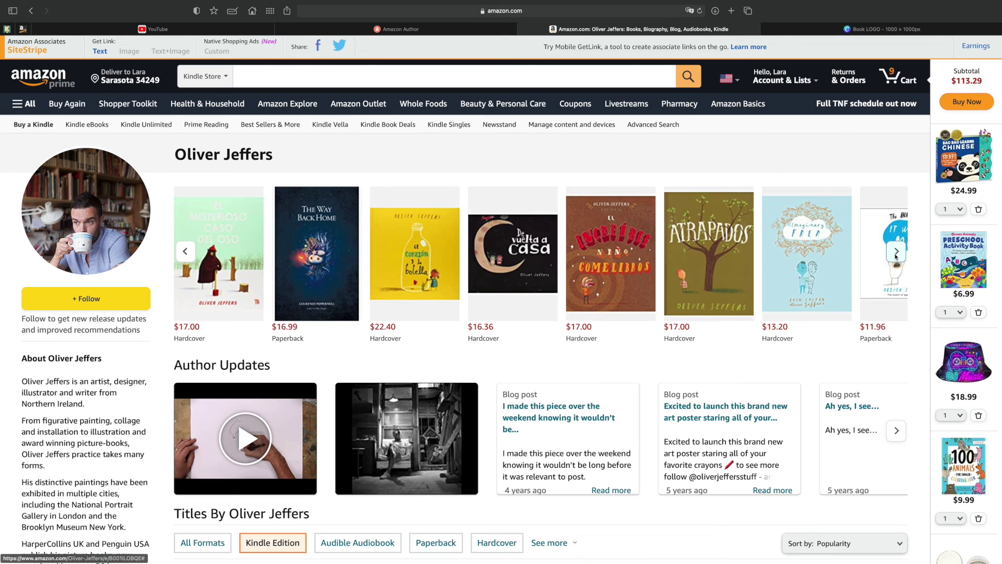
pyautogui.click(896, 254)
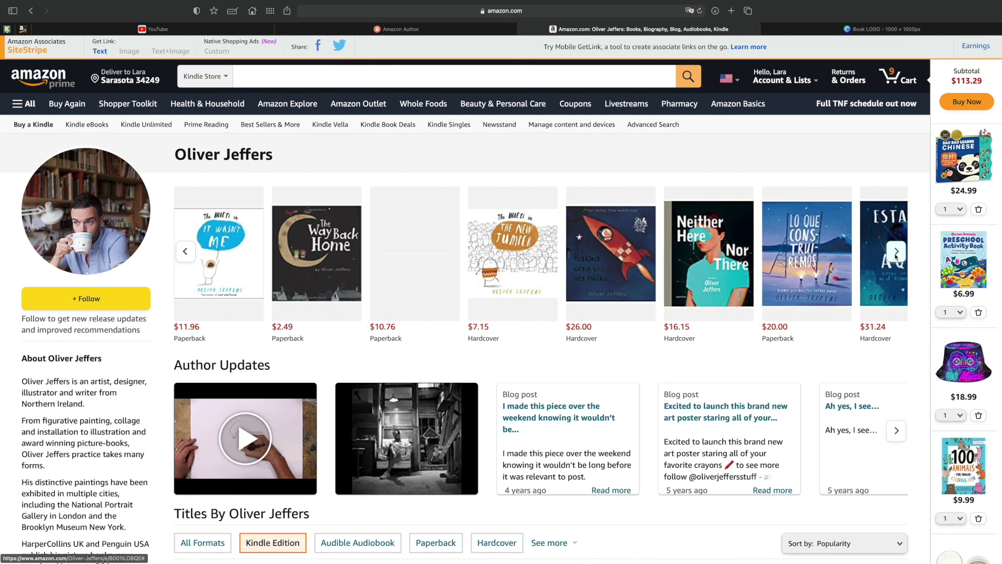
pyautogui.click(896, 254)
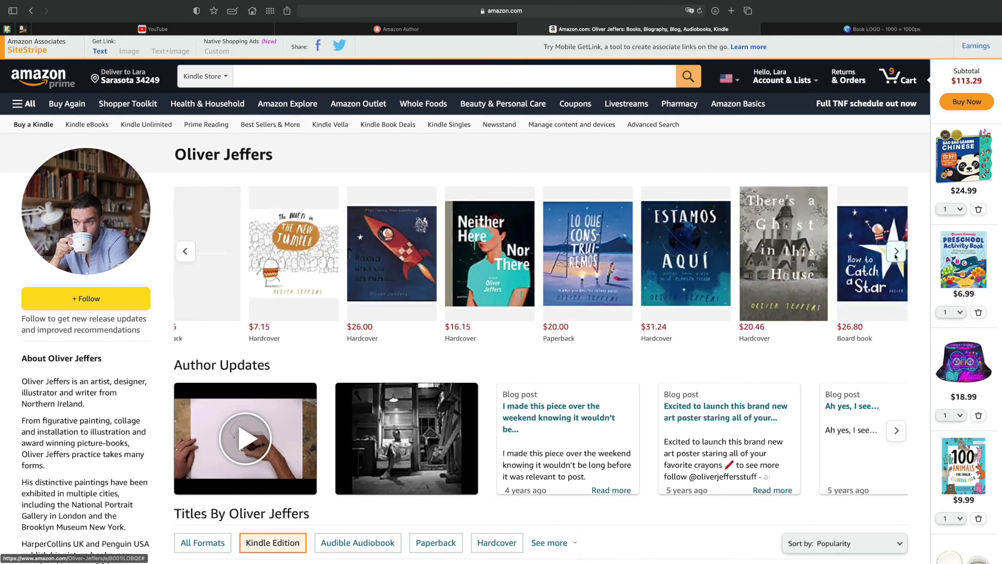
pyautogui.scroll(-2, 543, 350)
pyautogui.scroll(-7, 542, 354)
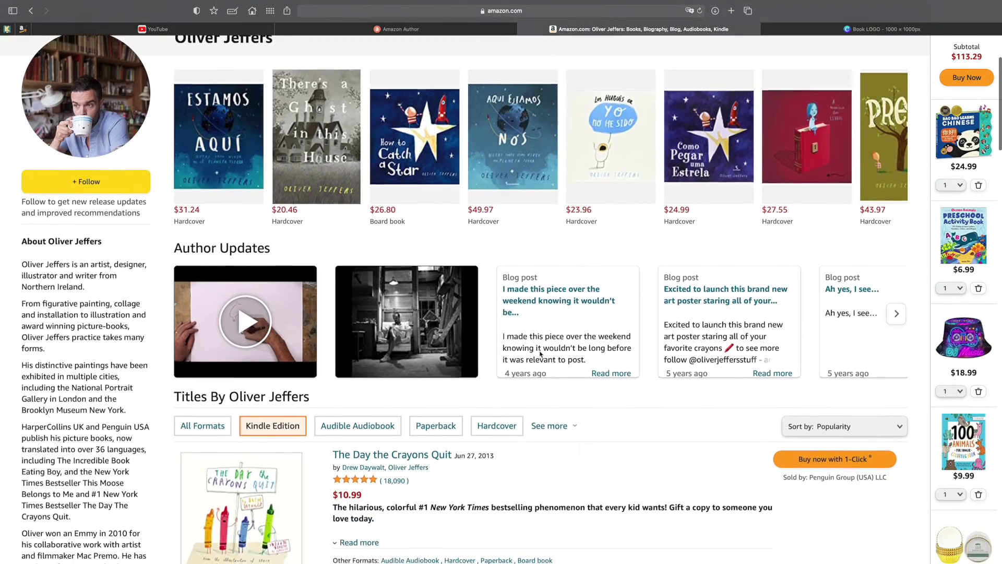
pyautogui.scroll(8, 540, 350)
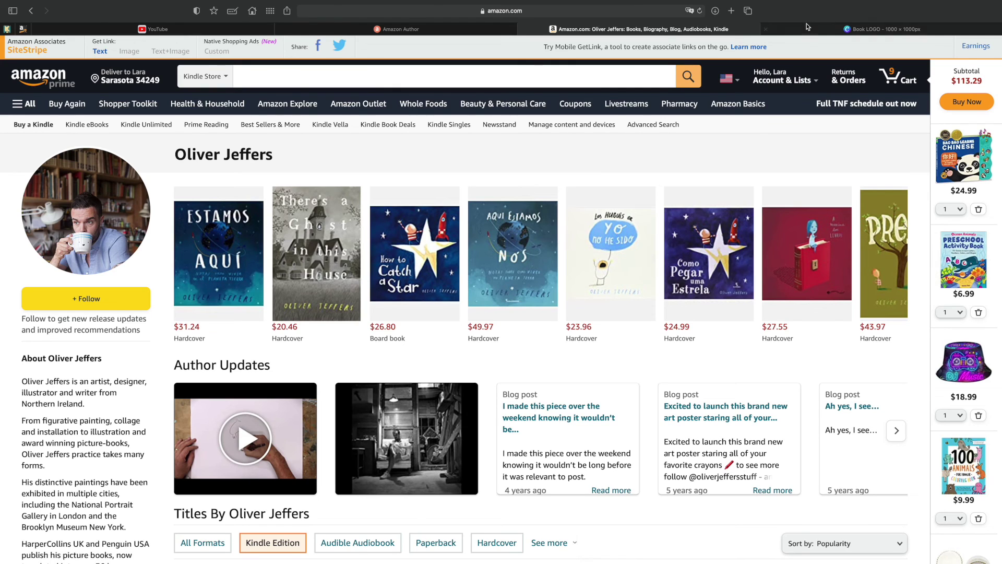
# - Review the Sales Rank report again in Author Central and return to Oliver Jeffers's author page
pyautogui.click(400, 29)
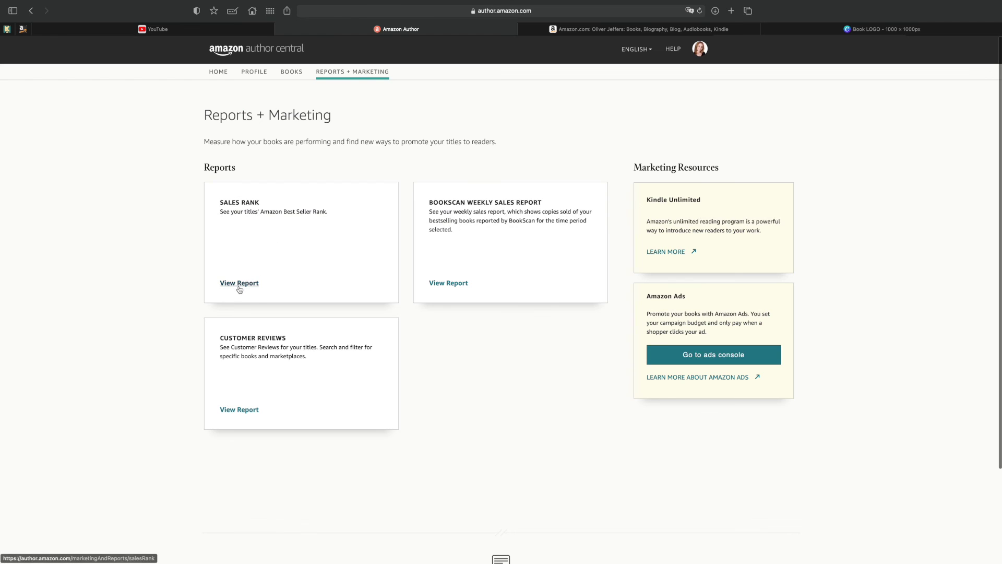
pyautogui.click(239, 283)
pyautogui.scroll(-2, 229, 282)
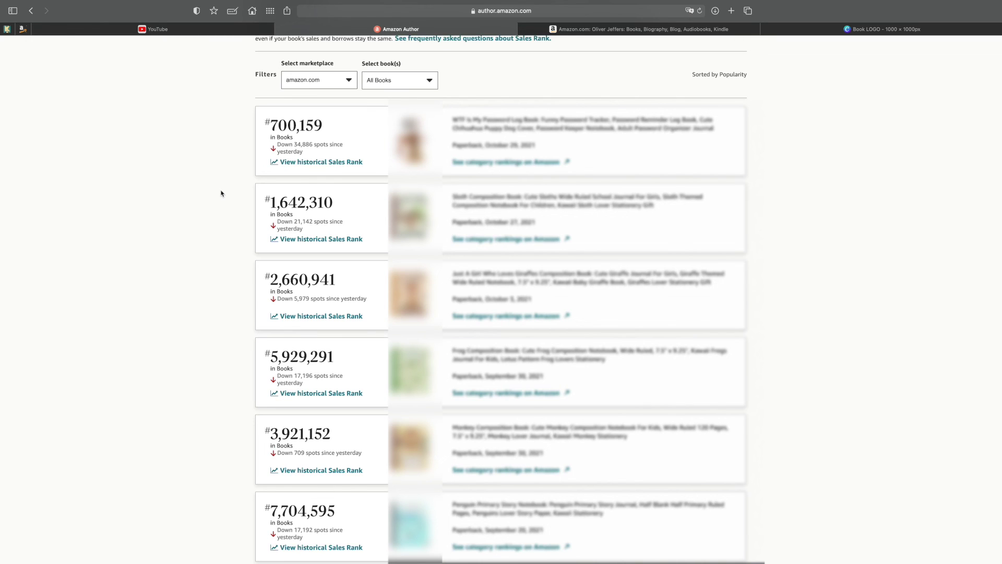
pyautogui.hotkey('ctrl', 'Tab')
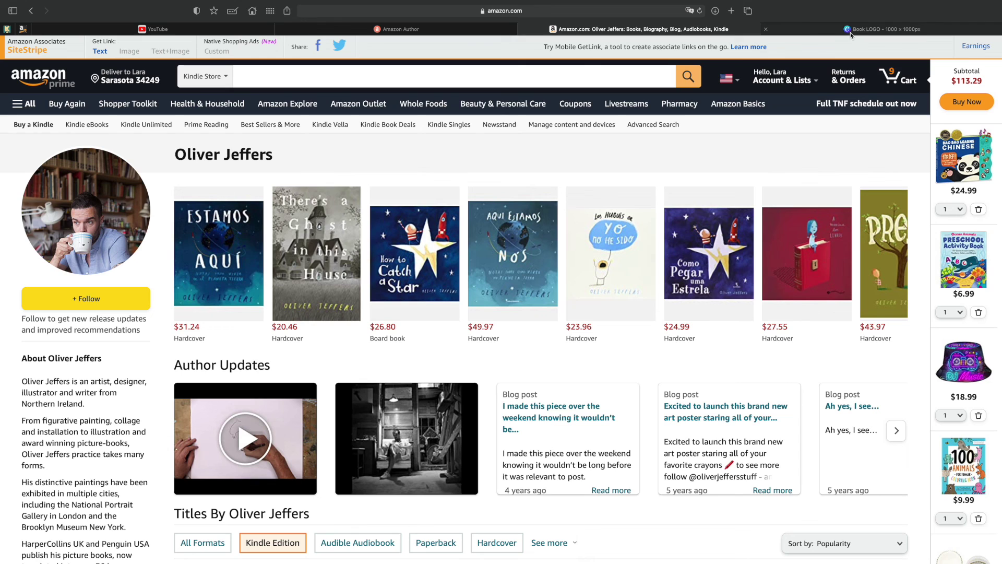
pyautogui.moveTo(850, 35)
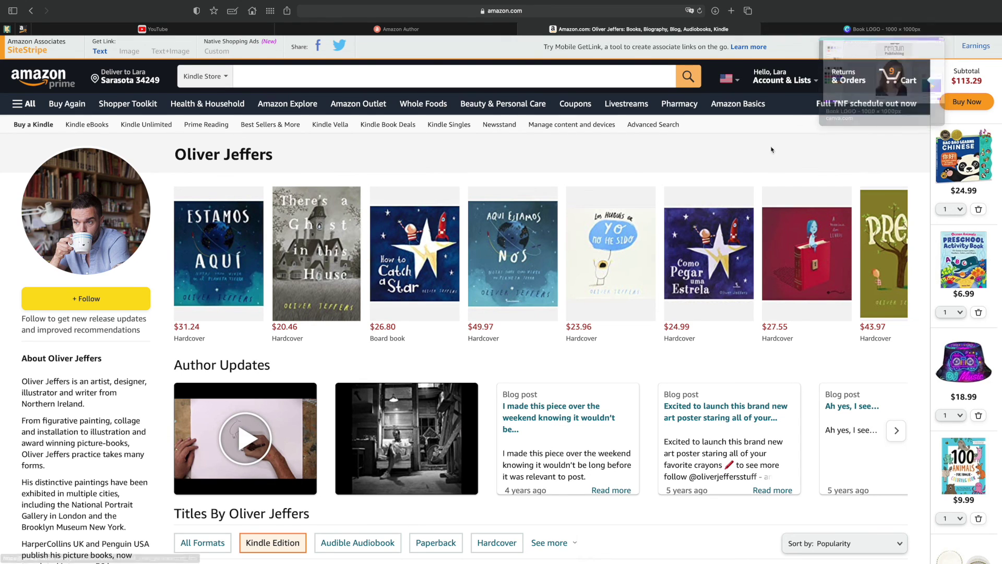